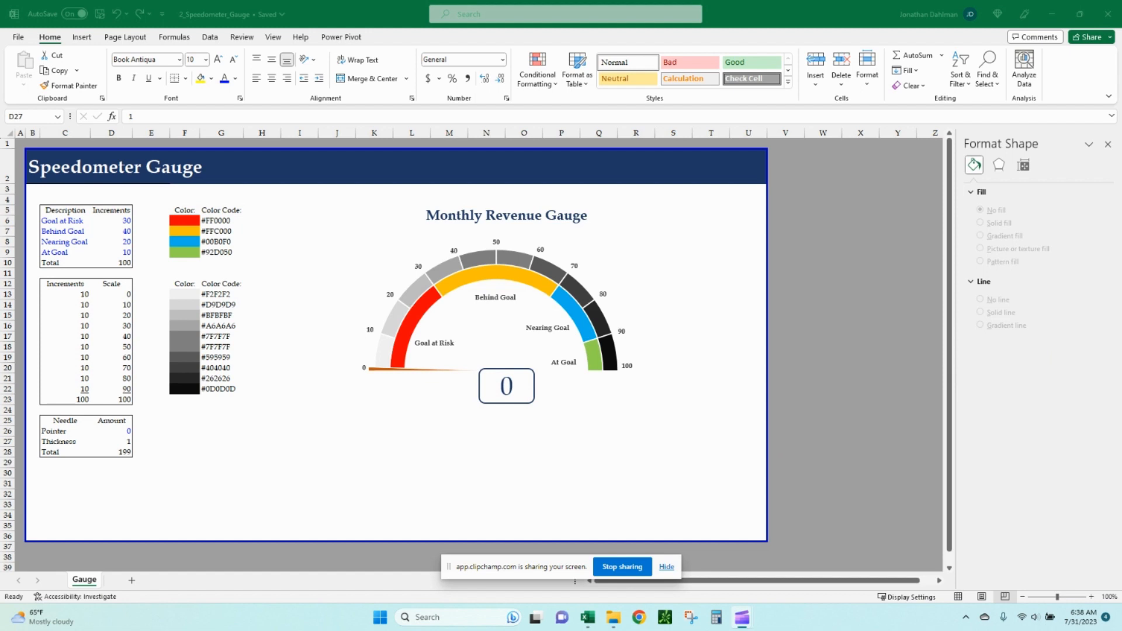
# Test the gauge needle by setting the pointer amount to 50, then 60, then 72.
pyautogui.hotkey('alt', 'Tab')
pyautogui.click(111, 430)
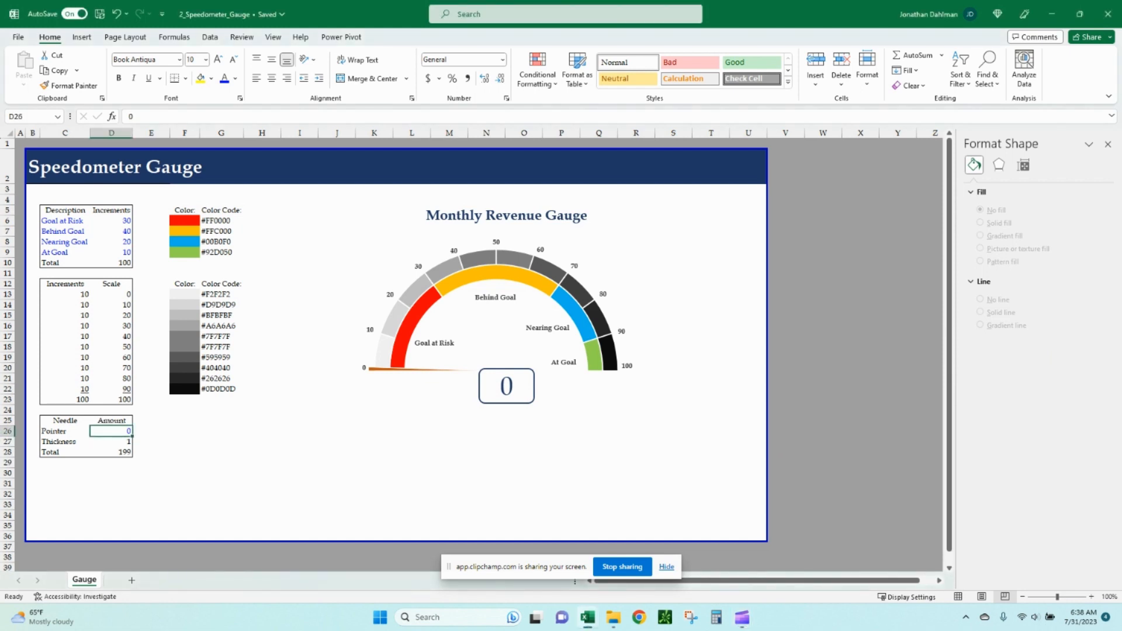
pyautogui.write('50')
pyautogui.press('Return')
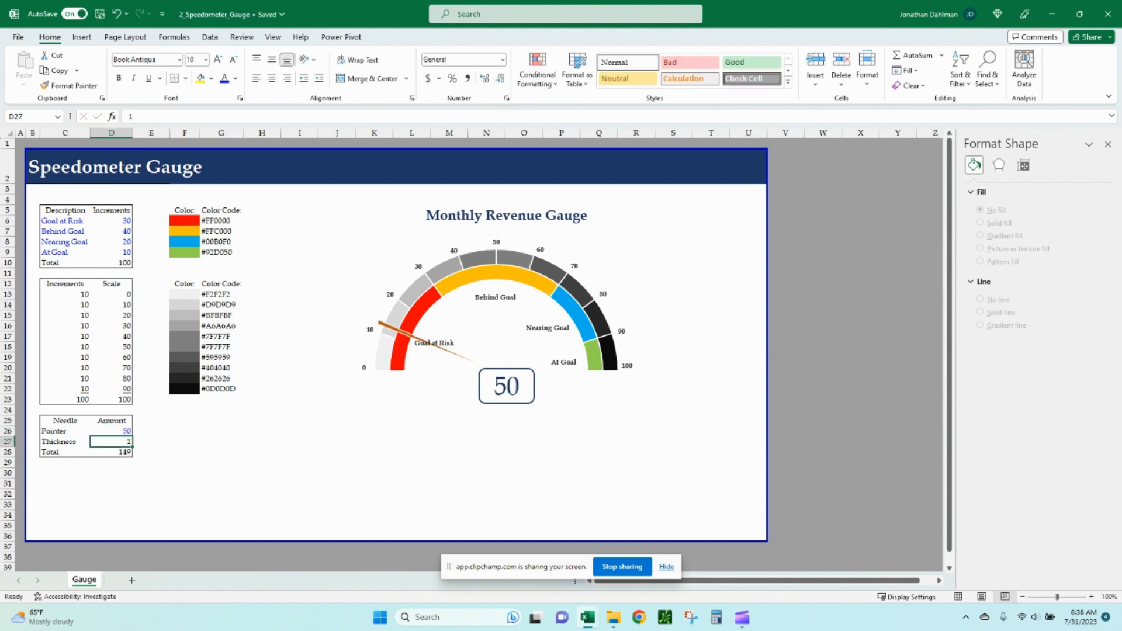
pyautogui.press('Up')
pyautogui.write('60')
pyautogui.press('Return')
pyautogui.press('Up')
pyautogui.write('7')
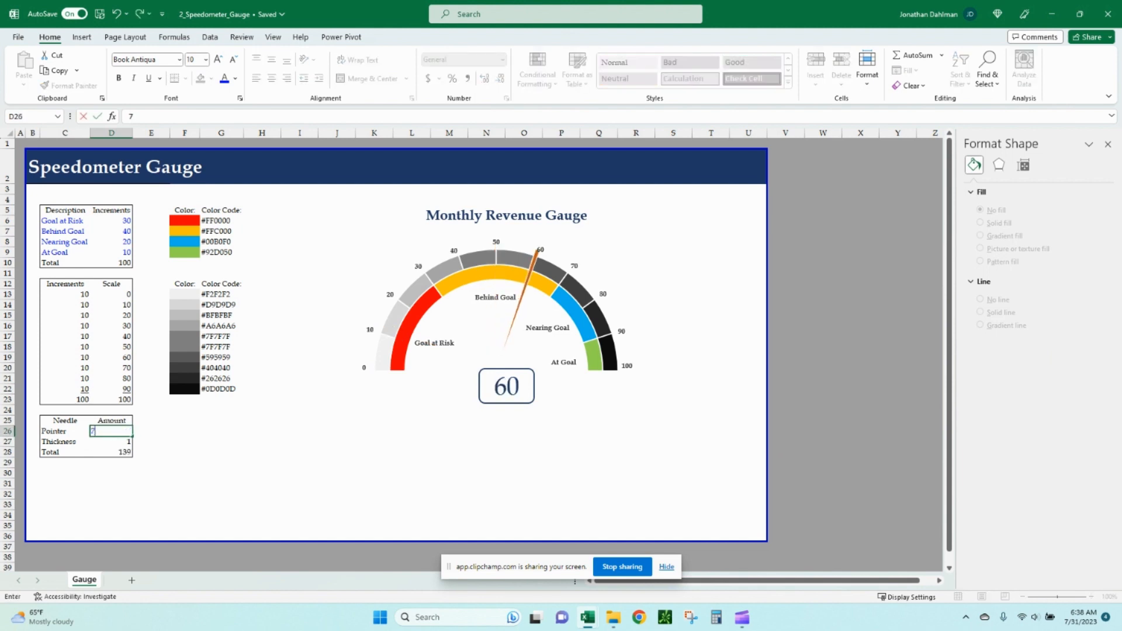
pyautogui.write('2')
pyautogui.press('Return')
# Set the pointer amount to 100 and then back to 0.
pyautogui.press('Up')
pyautogui.write('100')
pyautogui.press('Return')
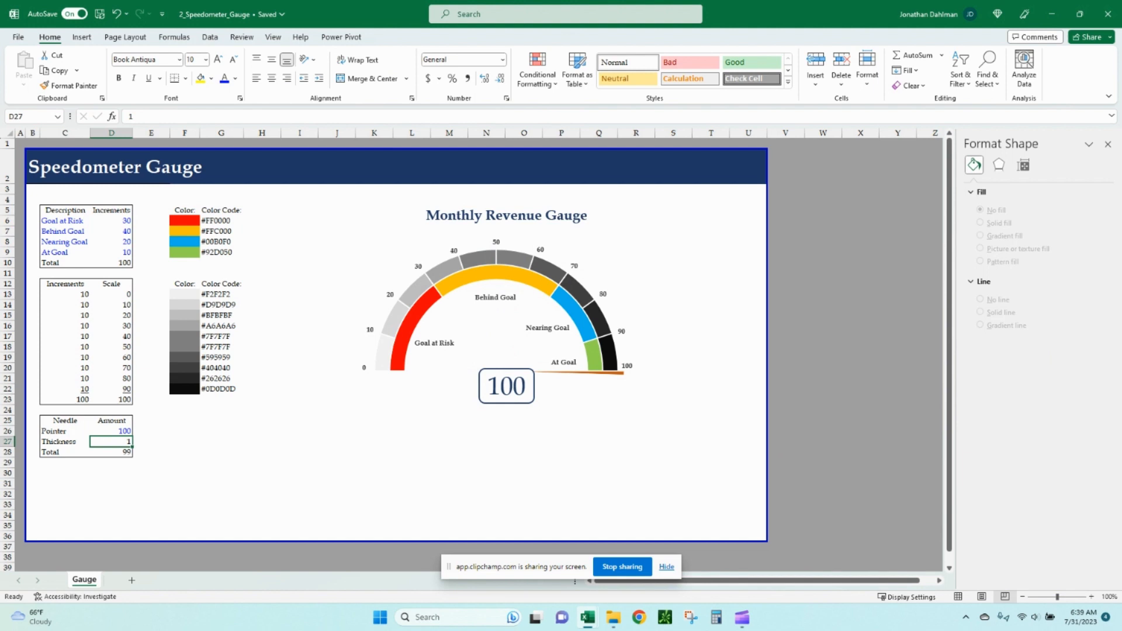
pyautogui.press('Up')
pyautogui.write('0')
pyautogui.press('Return')
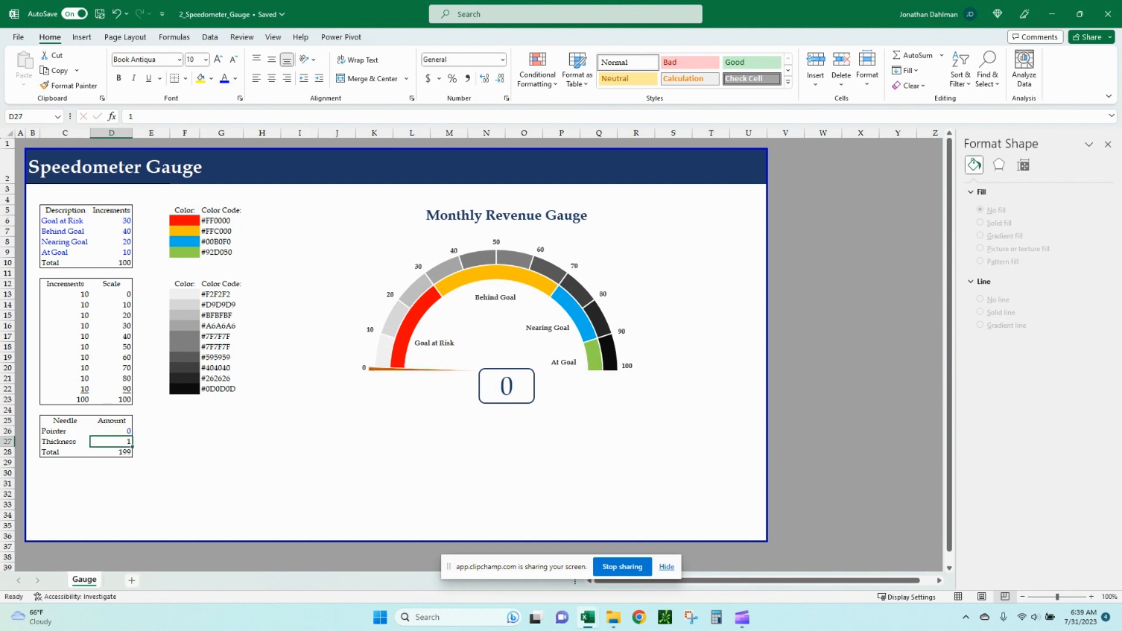
# Add a new sheet and enter the headers Description and Increments in B2 and C2.
pyautogui.click(131, 580)
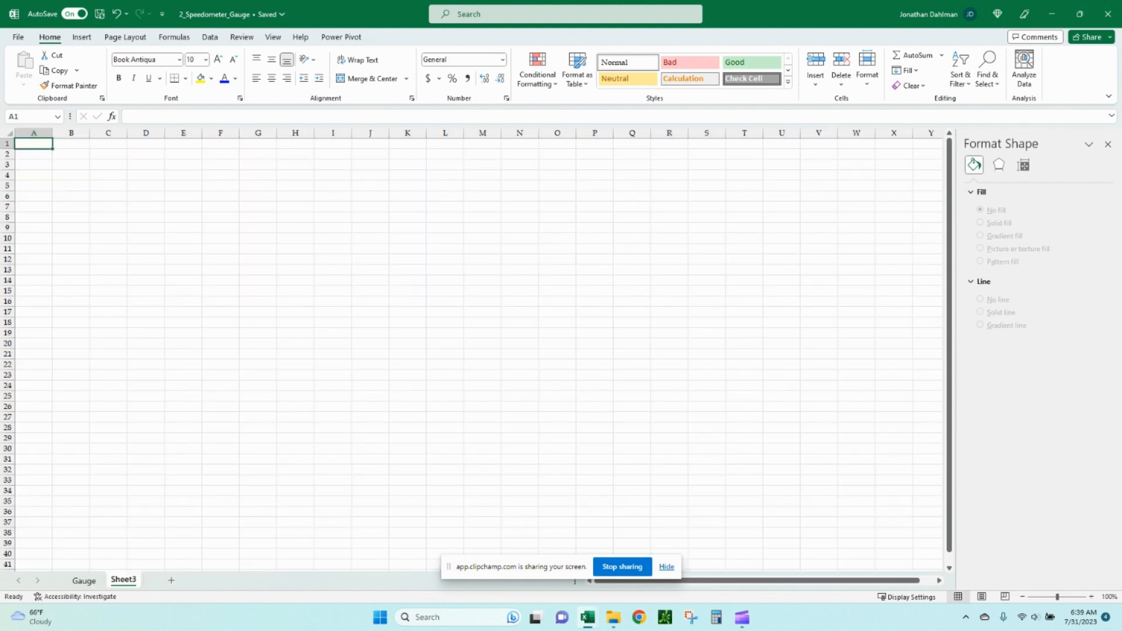
pyautogui.press('Down')
pyautogui.press('Right')
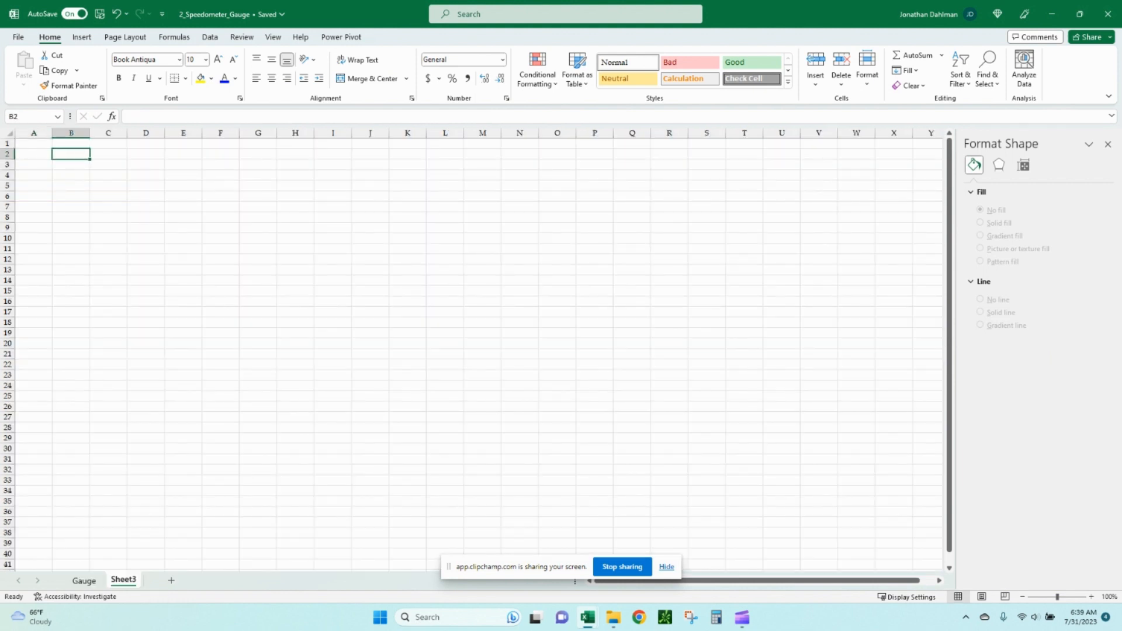
pyautogui.write('Desc')
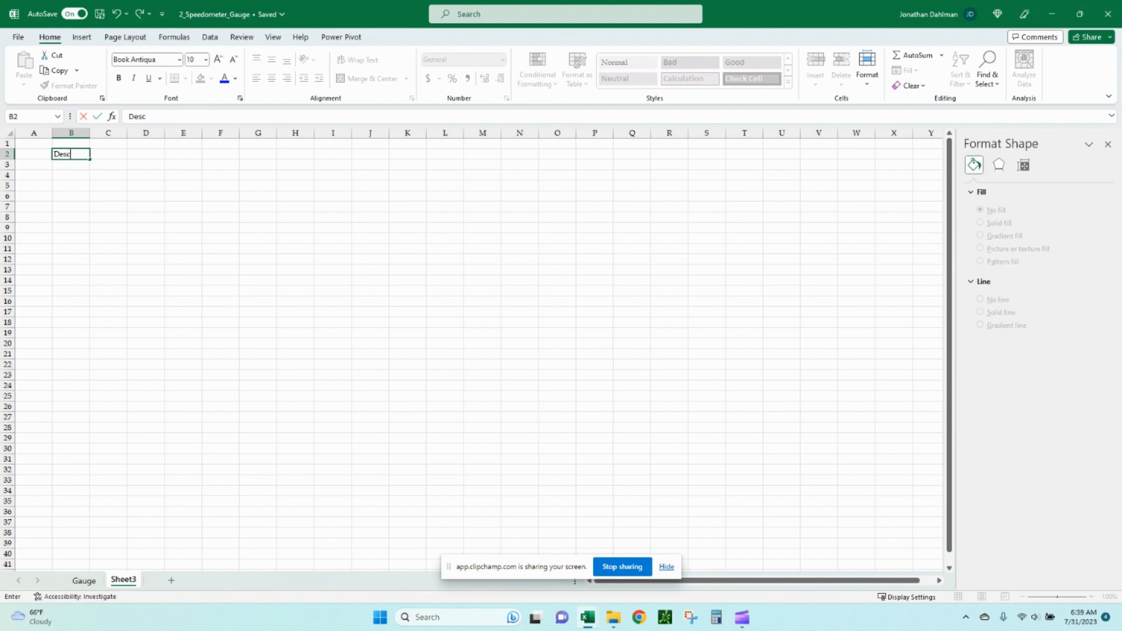
pyautogui.write('ription')
pyautogui.press('Tab')
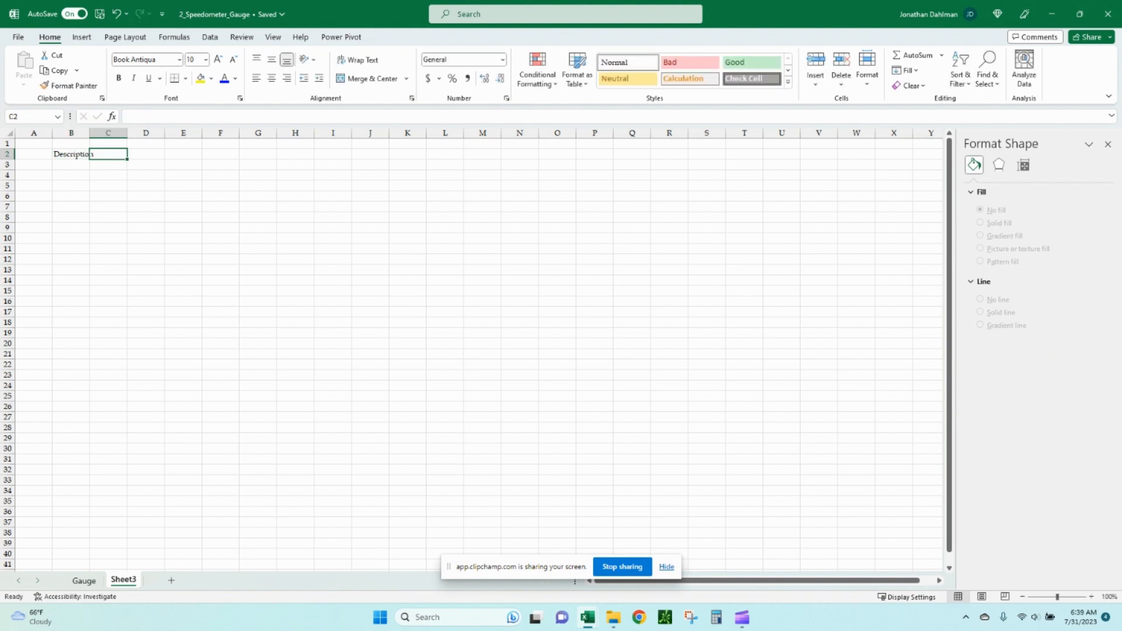
pyautogui.write('Increments')
pyautogui.press('Return')
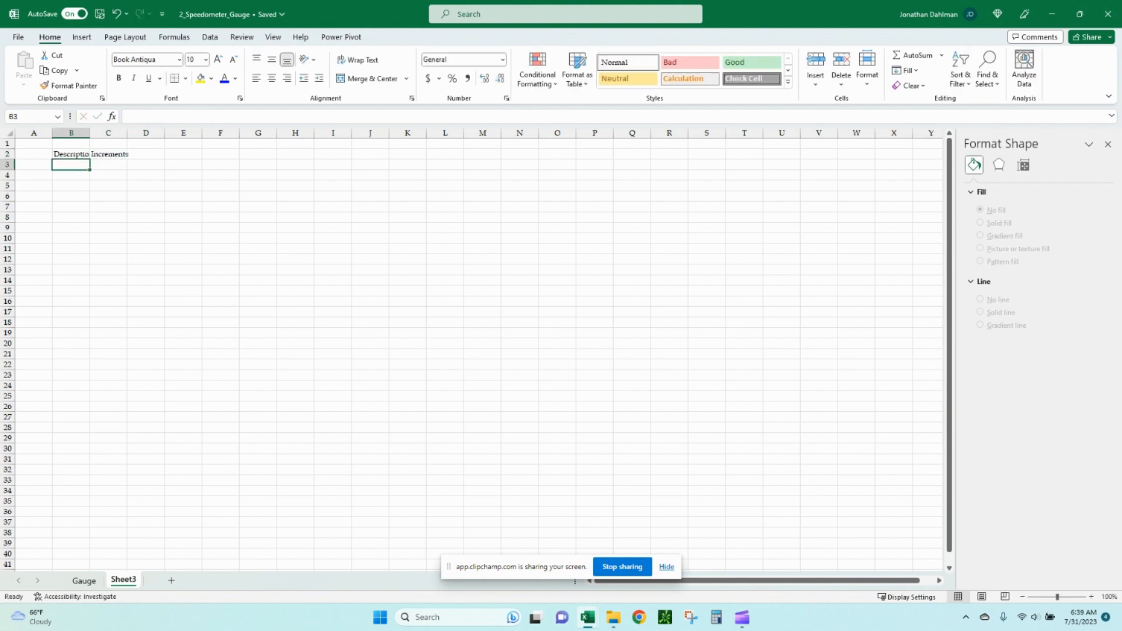
# Enter the labels Goal at Risk, Behind Goal, Nearing Goal, At Goal and Total under Description.
pyautogui.write('GO')
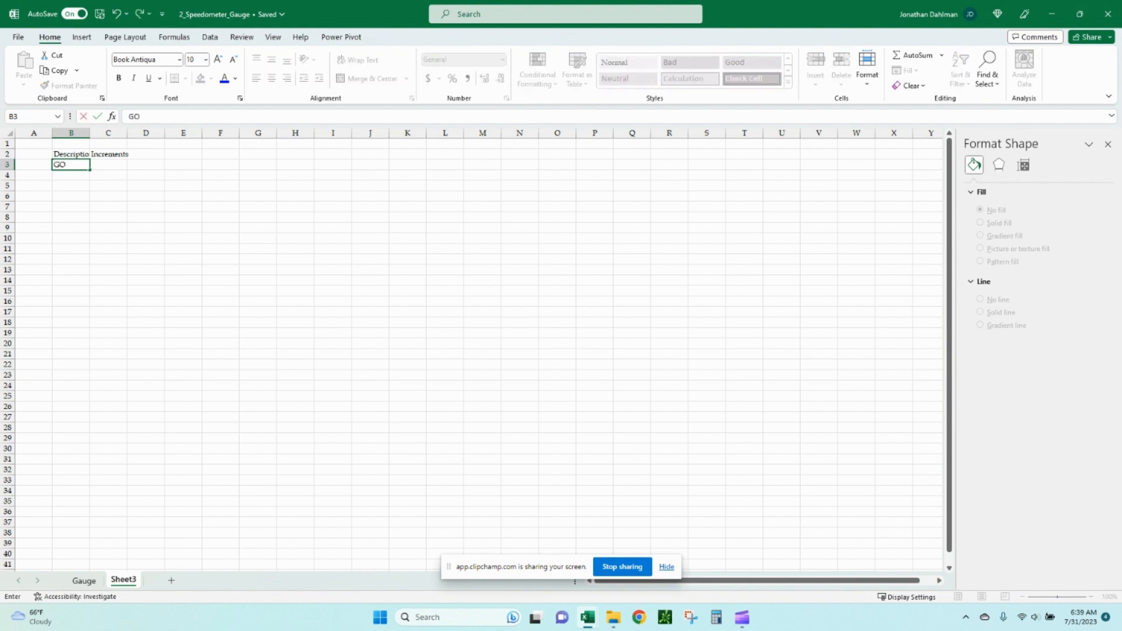
pyautogui.press('BackSpace')
pyautogui.write('oal at Risk')
pyautogui.press('Return')
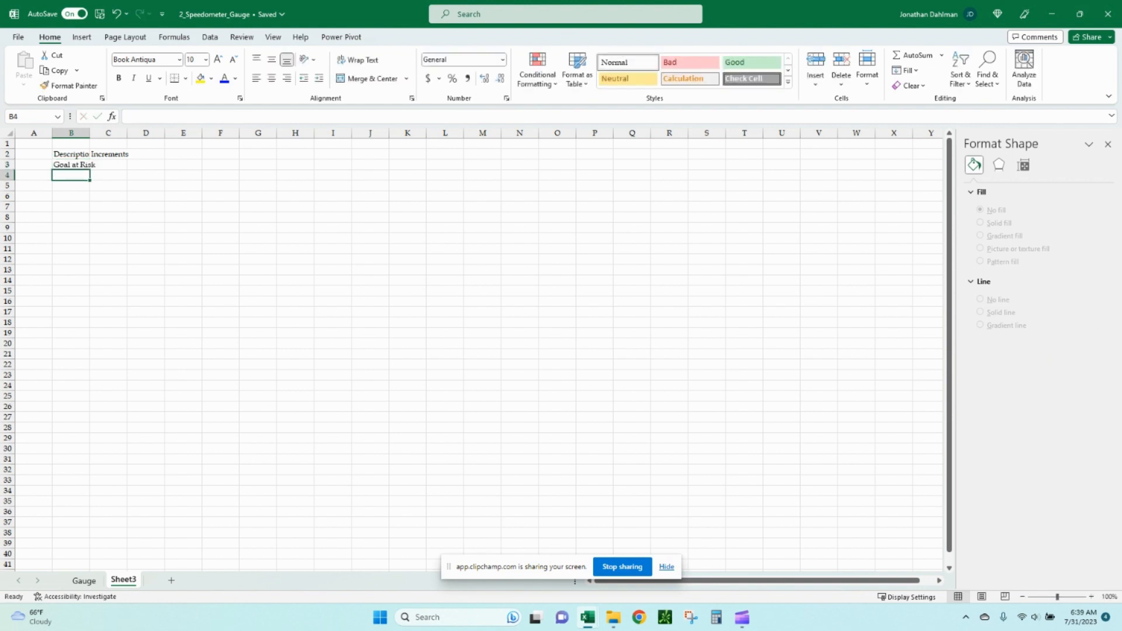
pyautogui.write('Behind Goal')
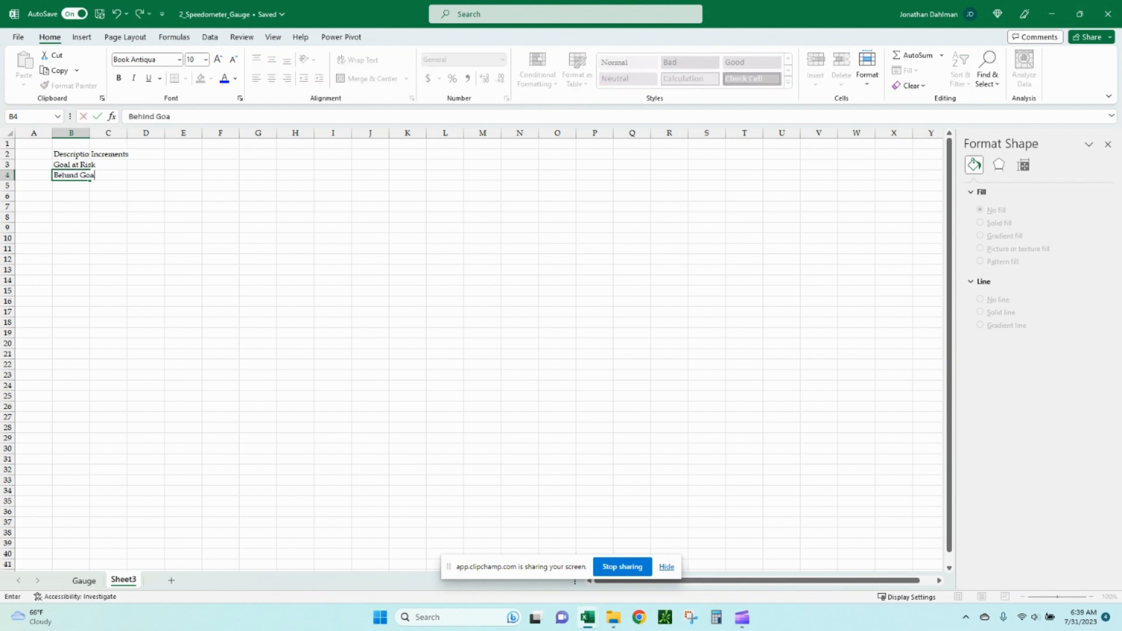
pyautogui.press('Return')
pyautogui.write('Nearing Goal')
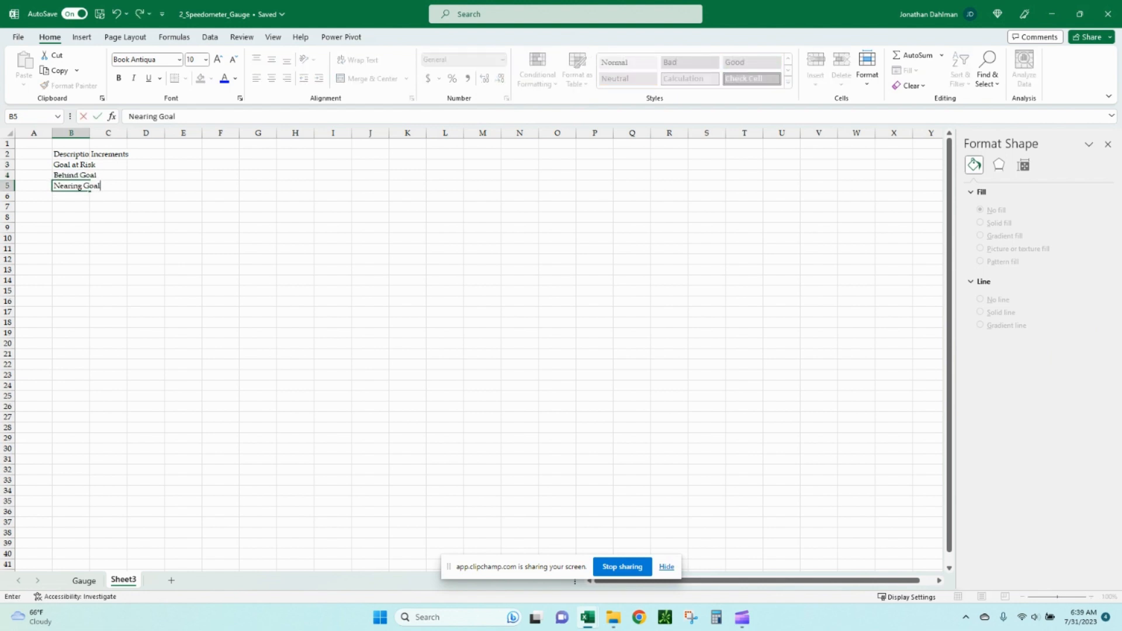
pyautogui.press('Return')
pyautogui.write('At Goal')
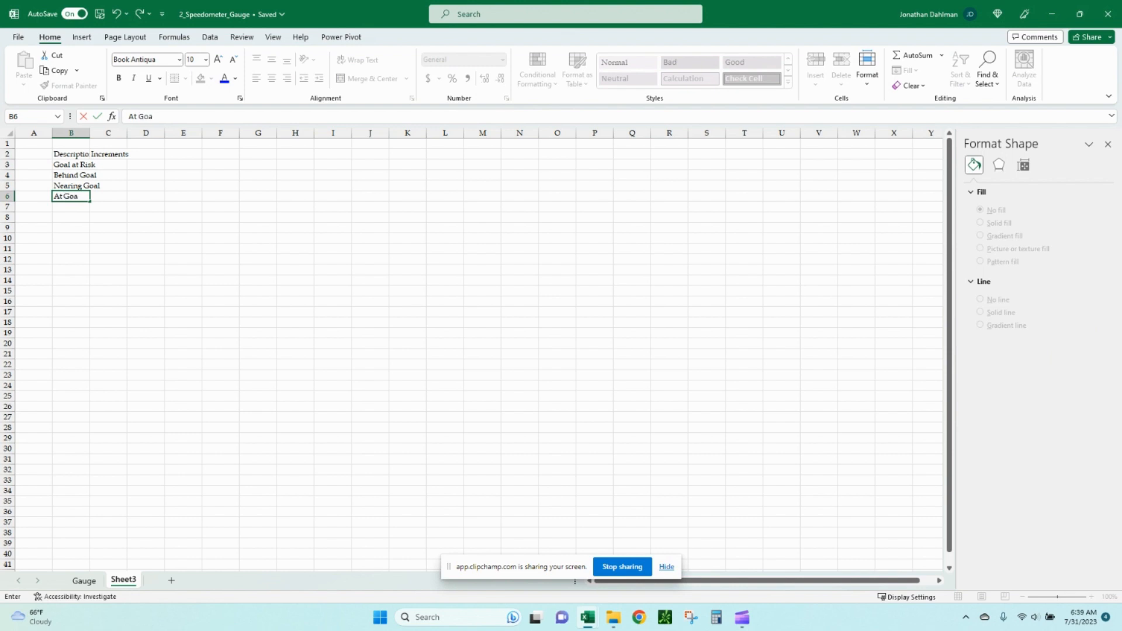
pyautogui.press('Return')
pyautogui.write('Total')
pyautogui.press('Return')
# Enter increments 30, 40, 20 and 10, and AutoSum them in the Total row.
pyautogui.click(70, 154)
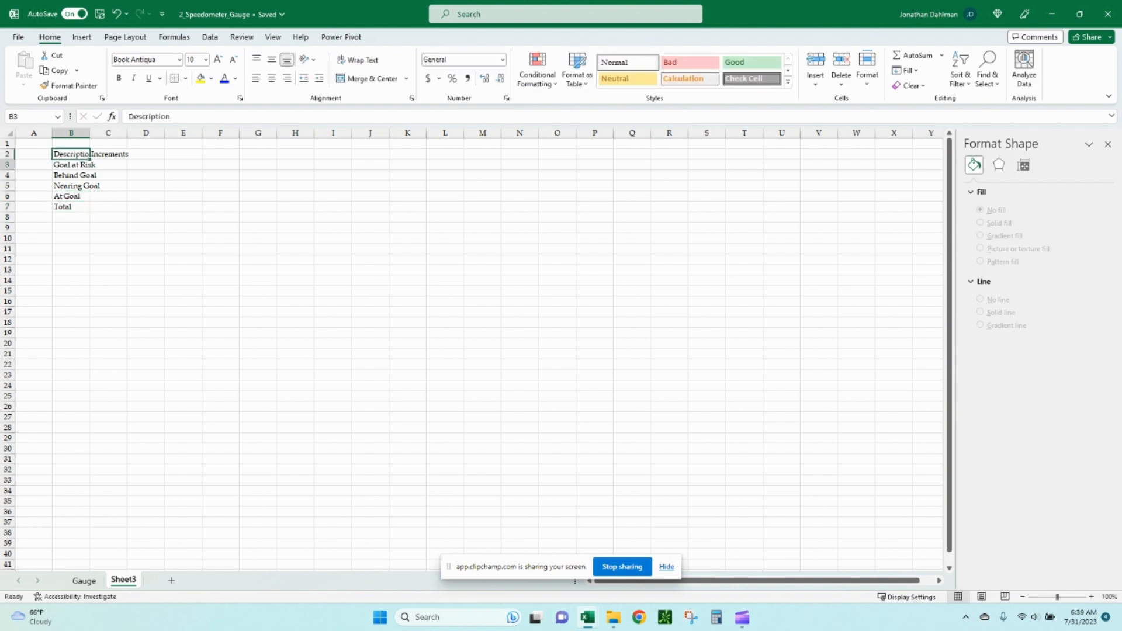
pyautogui.click(90, 165)
pyautogui.write('30')
pyautogui.press('Return')
pyautogui.write('40')
pyautogui.press('Return')
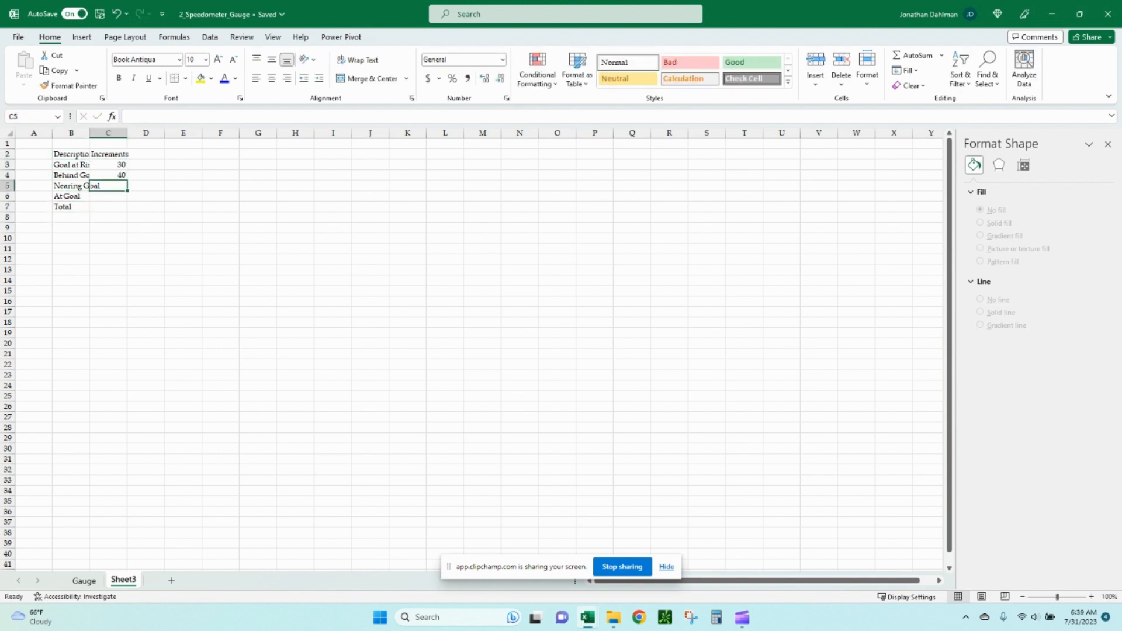
pyautogui.write('20')
pyautogui.press('Return')
pyautogui.write('10')
pyautogui.press('Return')
pyautogui.hotkey('alt', '=')
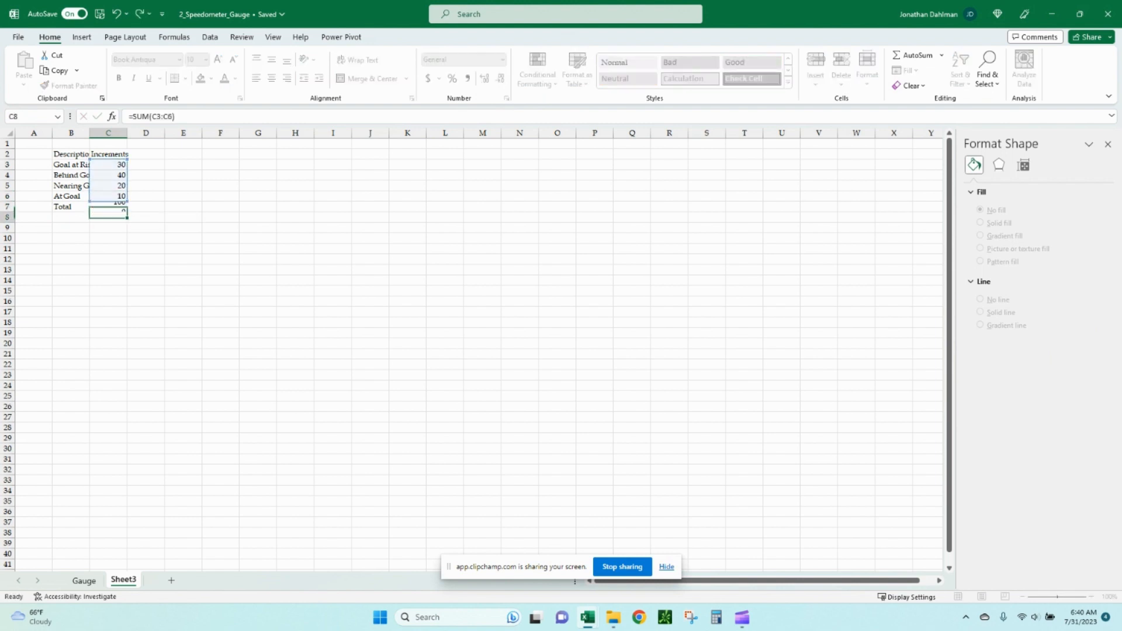
pyautogui.press('Return')
# Autofit the column widths of the Description and Increments table.
pyautogui.press('Up')
pyautogui.hotkey('shift', 'Left')
pyautogui.hotkey('shift', 'Up')
pyautogui.hotkey('shift', 'Up')
pyautogui.hotkey('shift', 'Up')
pyautogui.hotkey('shift', 'Up')
pyautogui.hotkey('shift', 'Up')
pyautogui.hotkey('alt', 'h')
pyautogui.press('o')
pyautogui.press('i')
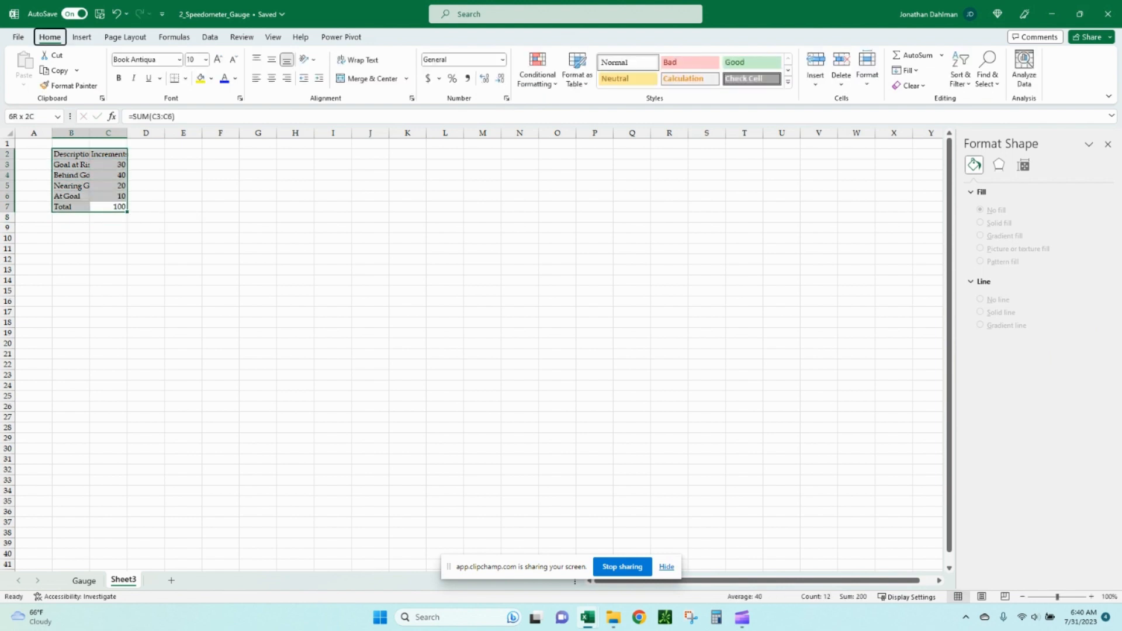
# Color the four category labels and their increments blue (#0000FF) as input font.
pyautogui.press('Down')
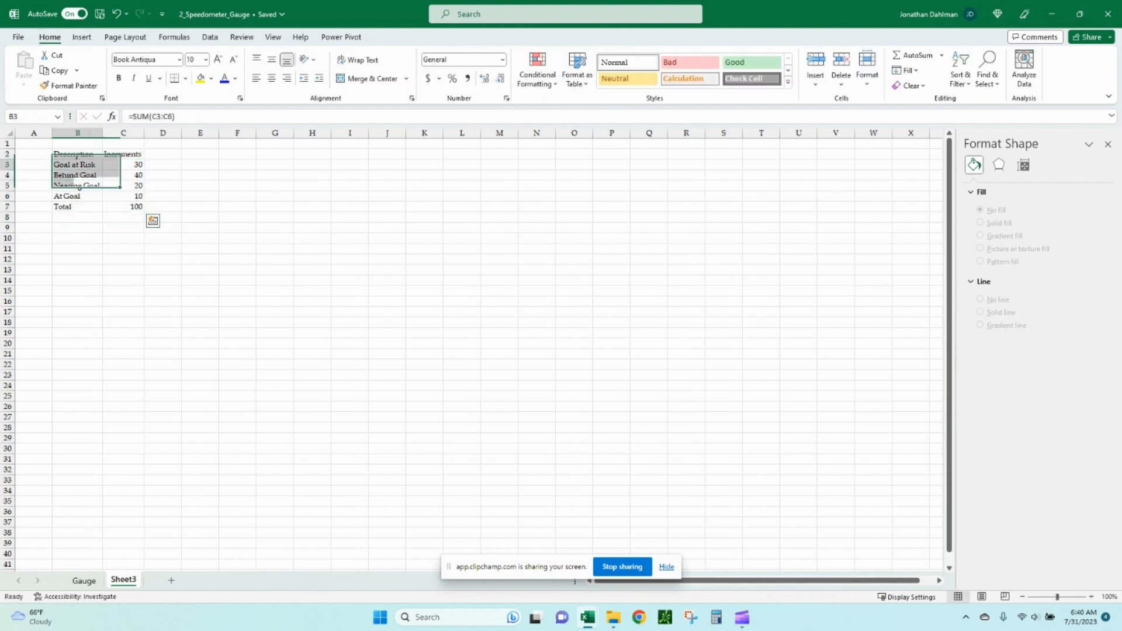
pyautogui.hotkey('shift', 'Right')
pyautogui.hotkey('shift', 'Down')
pyautogui.hotkey('shift', 'Down')
pyautogui.hotkey('shift', 'Down')
pyautogui.hotkey('alt', 'h')
pyautogui.press('f')
pyautogui.press('c')
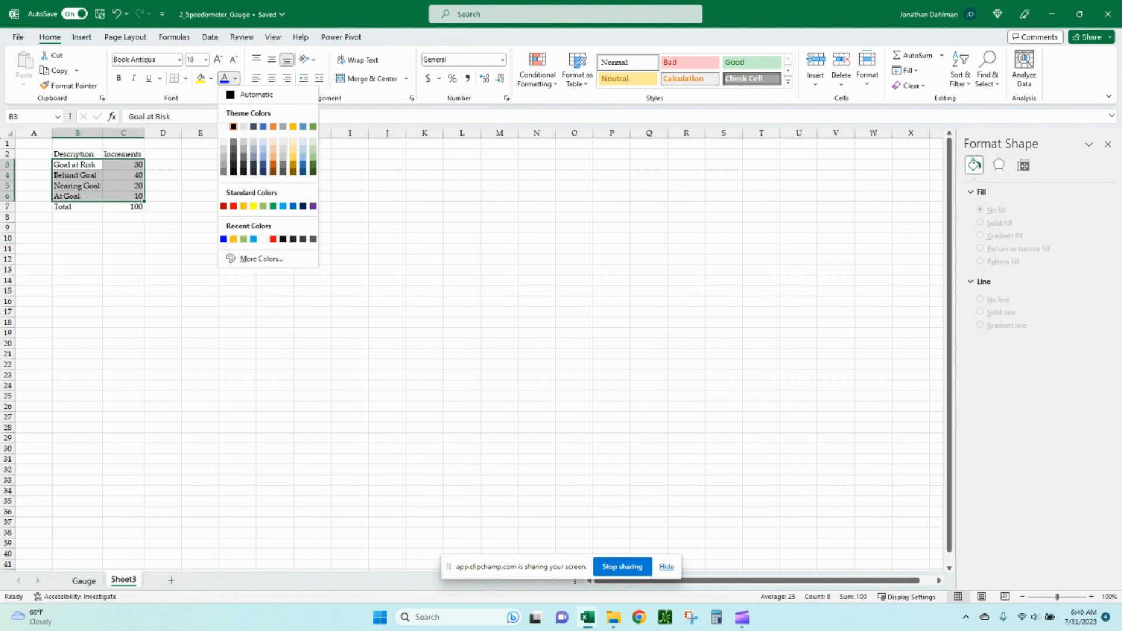
pyautogui.press('m')
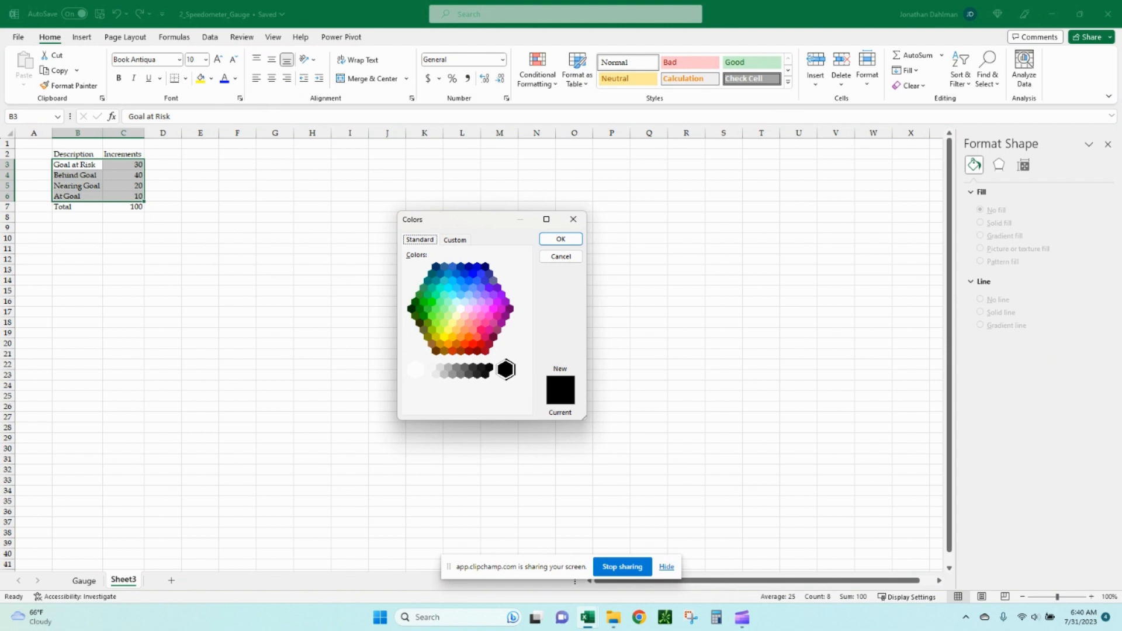
pyautogui.click(473, 274)
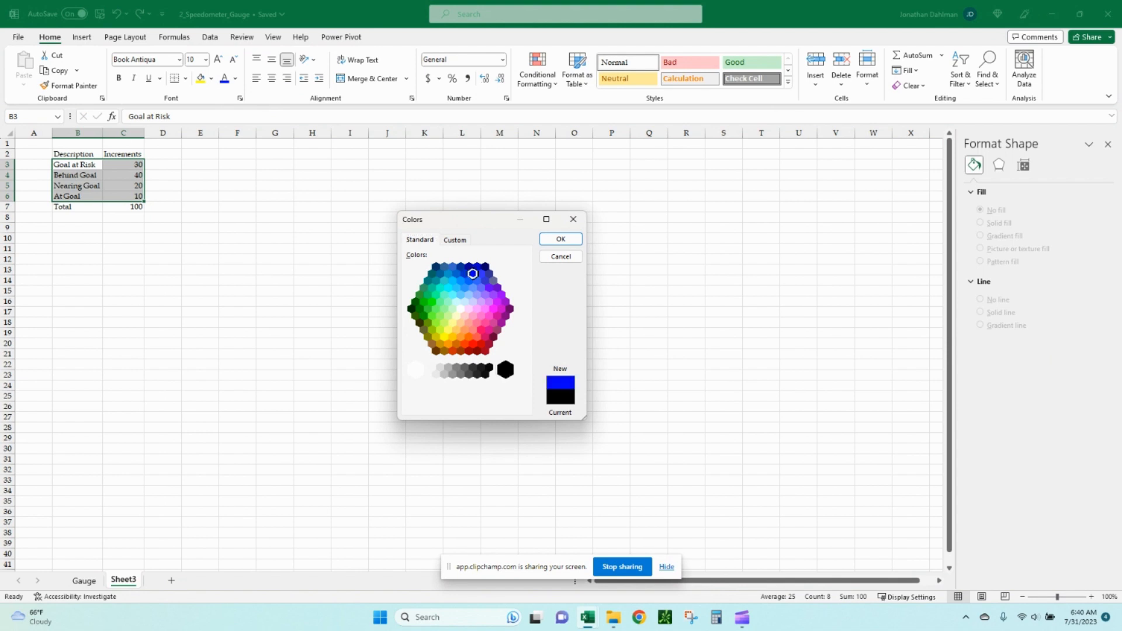
pyautogui.click(456, 239)
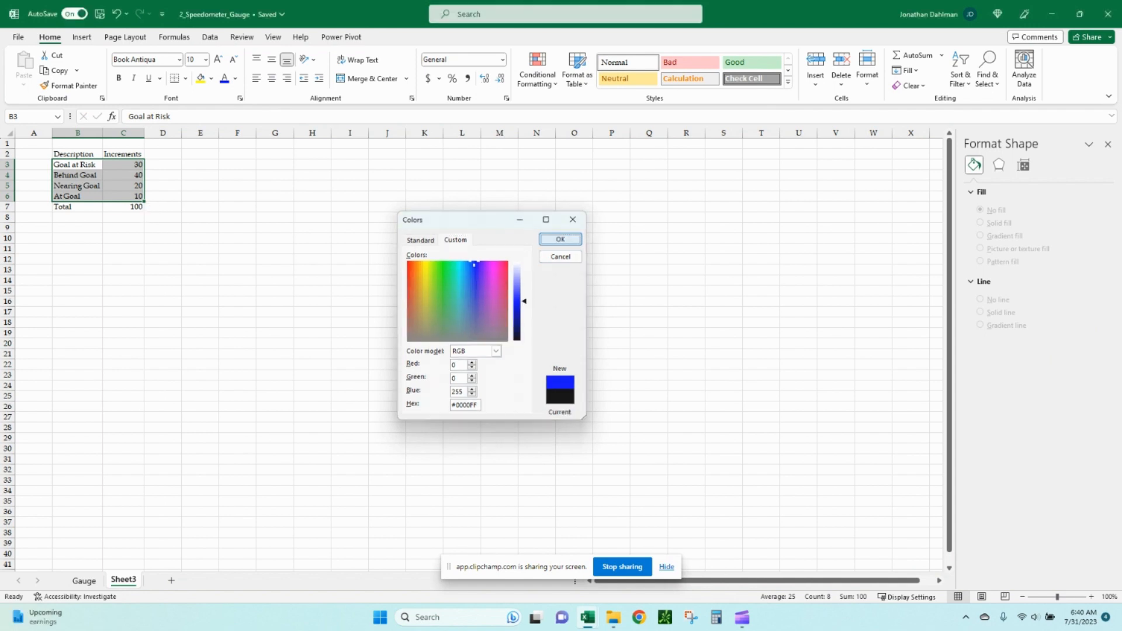
pyautogui.click(560, 239)
# Hide the worksheet gridlines.
pyautogui.hotkey('alt', 'w')
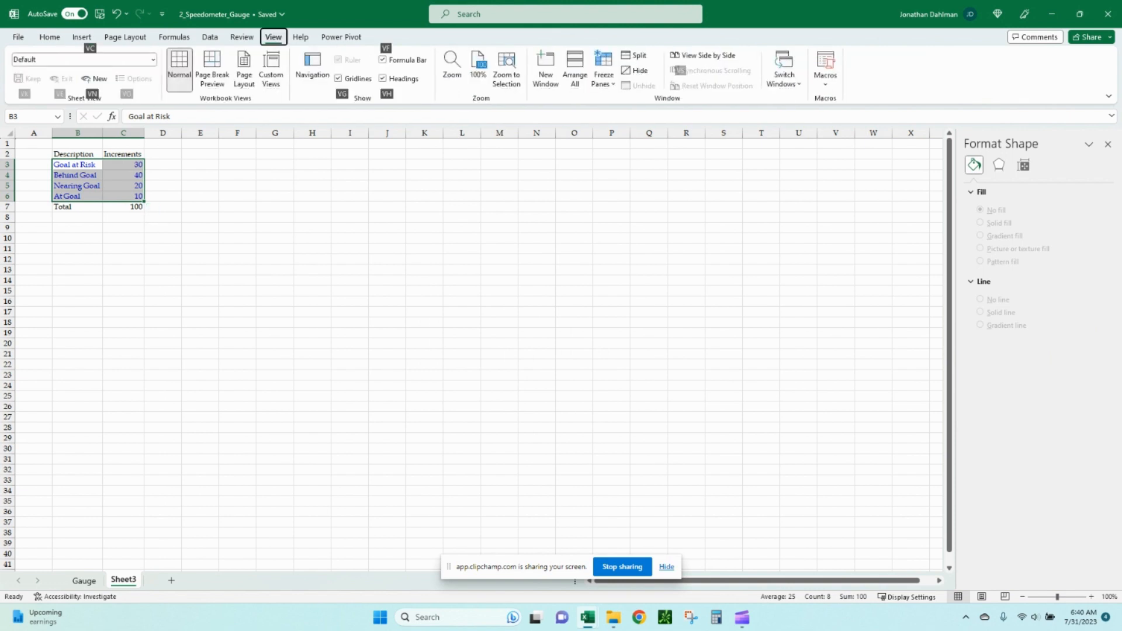
pyautogui.press('v')
pyautogui.press('g')
pyautogui.press('Up')
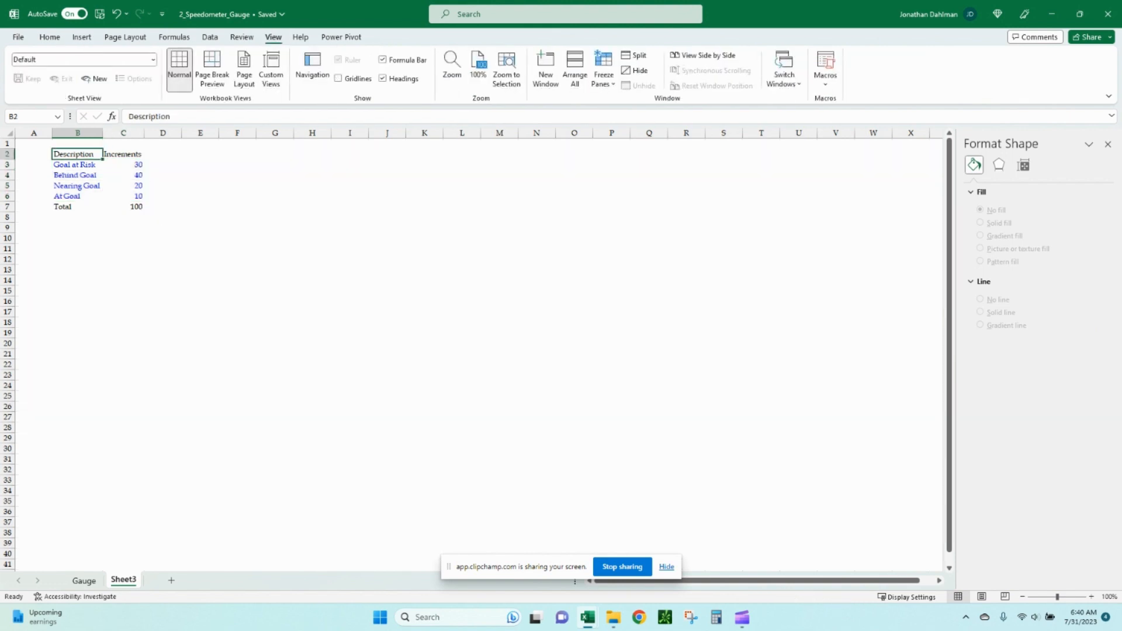
# Enter the headers Increments and Scale in B9 and C9 for a second table.
pyautogui.hotkey('ctrl', 'shift', 'Right')
pyautogui.hotkey('ctrl', 'shift', 'Down')
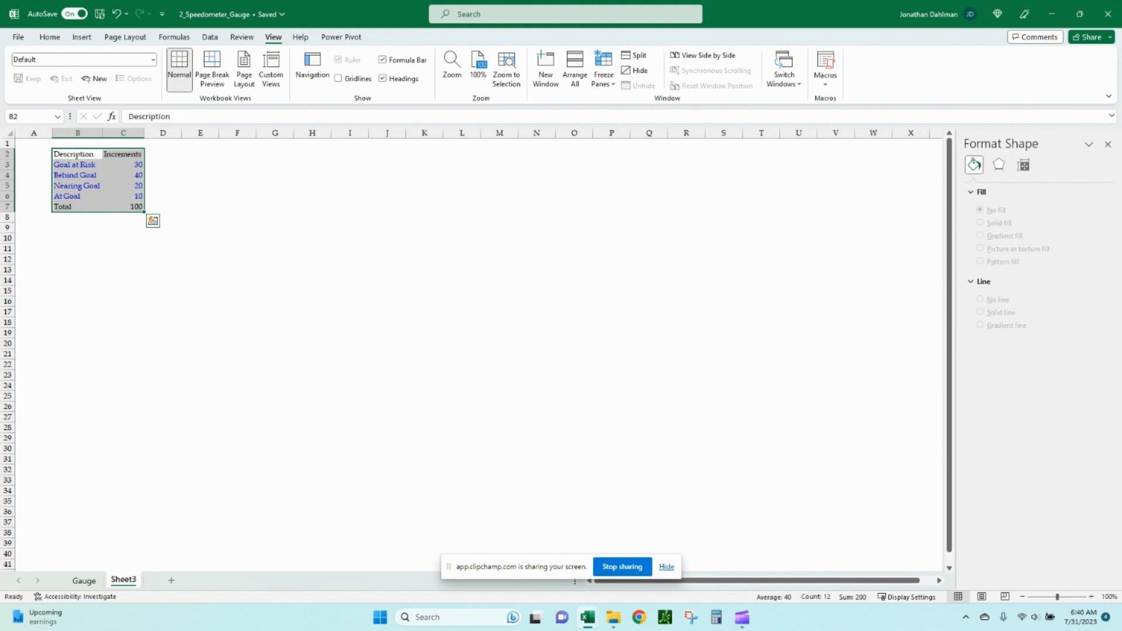
pyautogui.press('Down')
pyautogui.press('Down')
pyautogui.press('Down')
pyautogui.press('Down')
pyautogui.press('Down')
pyautogui.press('Down')
pyautogui.press('Down')
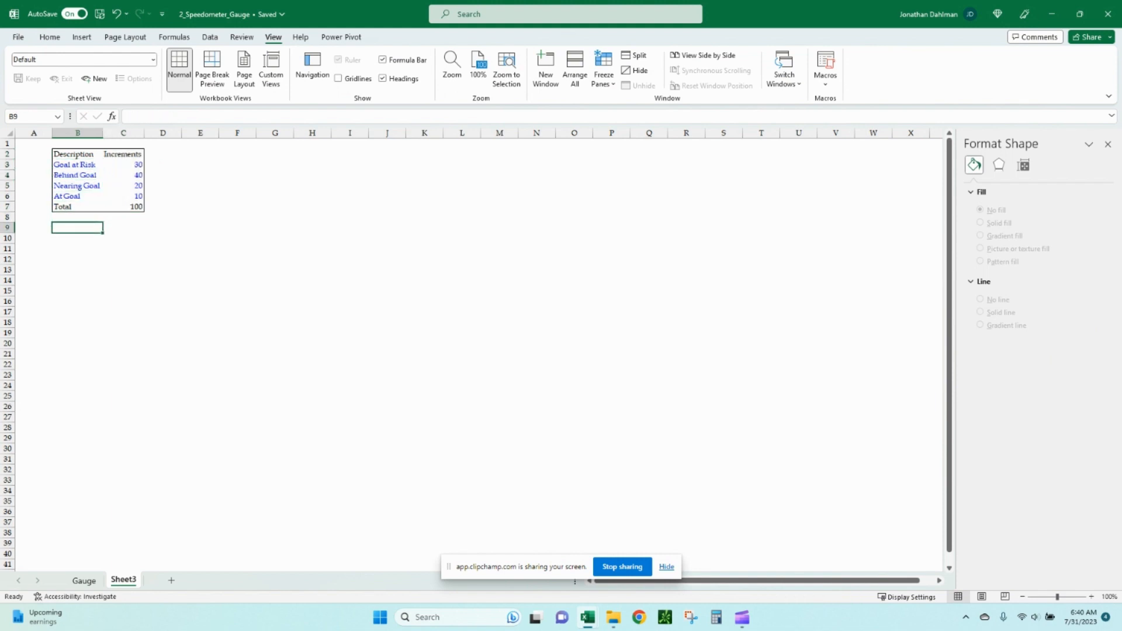
pyautogui.write('Increment')
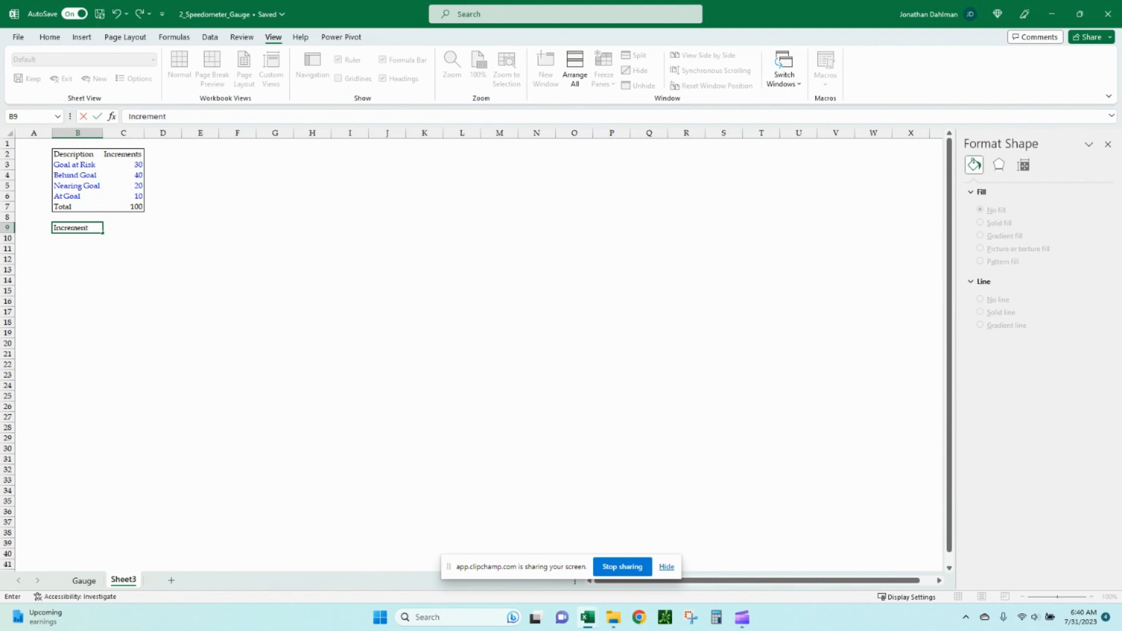
pyautogui.write('s')
pyautogui.press('Tab')
pyautogui.write('Scal')
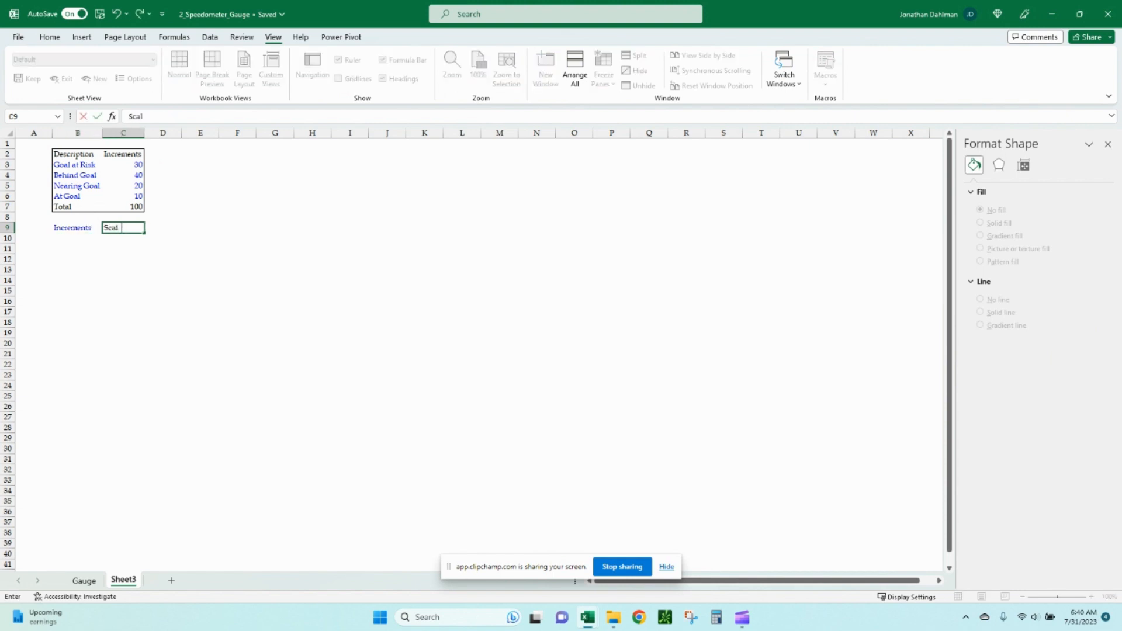
pyautogui.write('e')
pyautogui.press('Return')
# Copy the Increments header formatting and paste its formats onto the new B9 header.
pyautogui.press('Up')
pyautogui.press('Right')
pyautogui.hotkey('ctrl', 'c')
pyautogui.press('Left')
pyautogui.hotkey('alt', 'e')
pyautogui.press('s')
pyautogui.press('t')
pyautogui.press('Return')
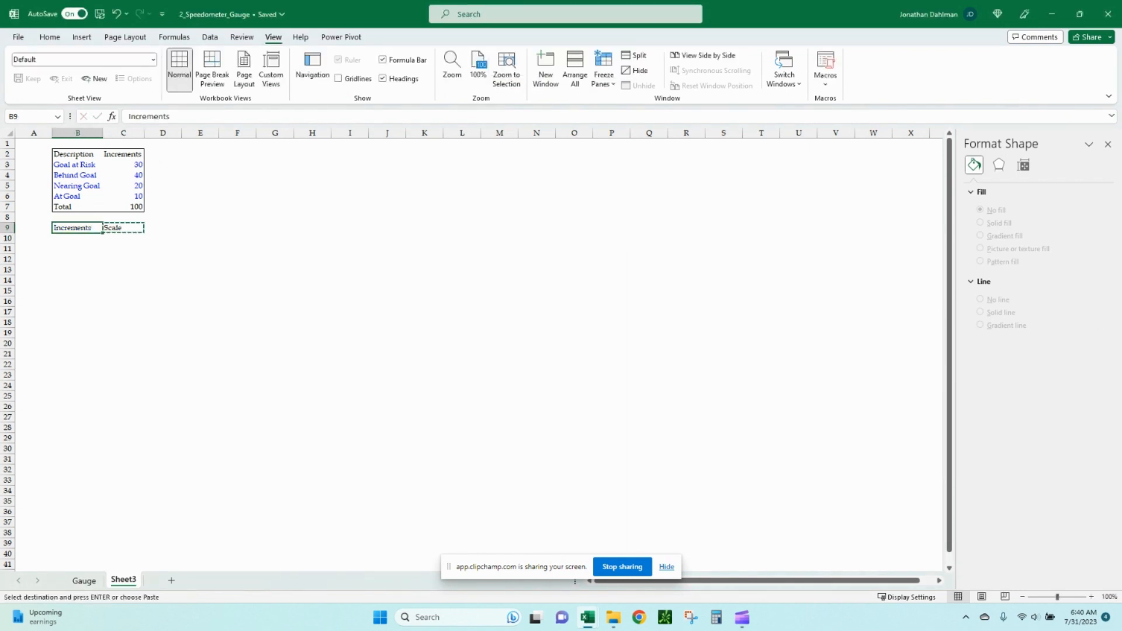
pyautogui.press('Escape')
# Fill the new Increments column with 10 in rows 10 through 19.
pyautogui.press('Down')
pyautogui.write('10')
pyautogui.press('Return')
pyautogui.write('10')
pyautogui.press('Return')
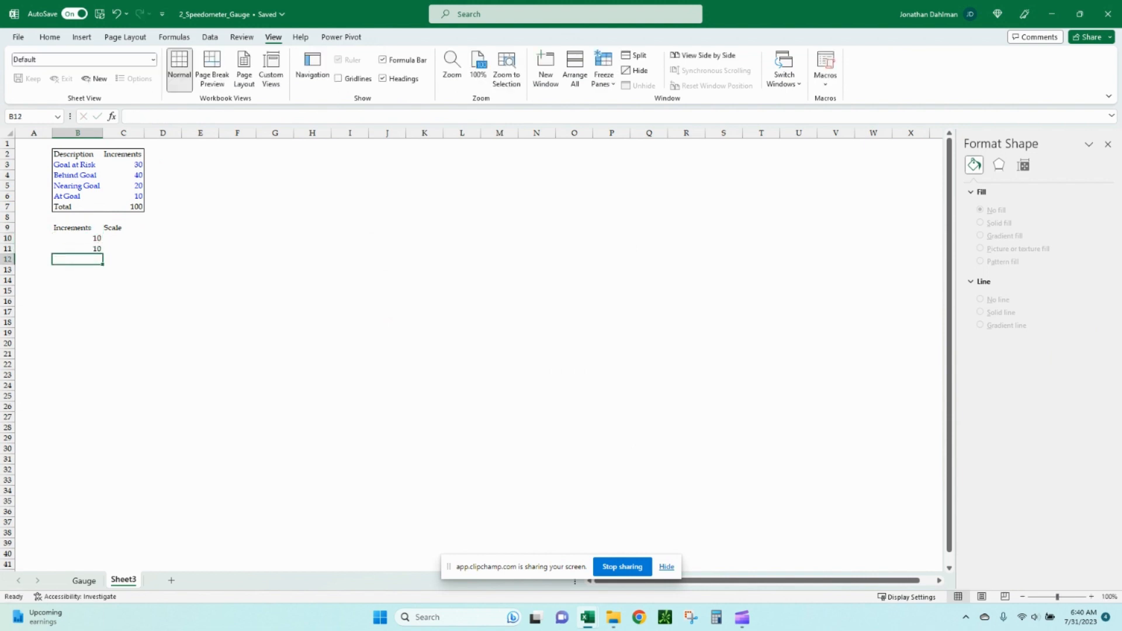
pyautogui.press('Up')
pyautogui.hotkey('shift', 'Down')
pyautogui.hotkey('shift', 'Down')
pyautogui.hotkey('shift', 'Down')
pyautogui.hotkey('shift', 'Down')
pyautogui.hotkey('shift', 'Down')
pyautogui.hotkey('shift', 'Down')
pyautogui.hotkey('shift', 'Down')
pyautogui.hotkey('shift', 'Down')
pyautogui.hotkey('shift', 'Down')
pyautogui.hotkey('ctrl', 'd')
# AutoSum the ten increments in B20.
pyautogui.hotkey('ctrl', 'Down')
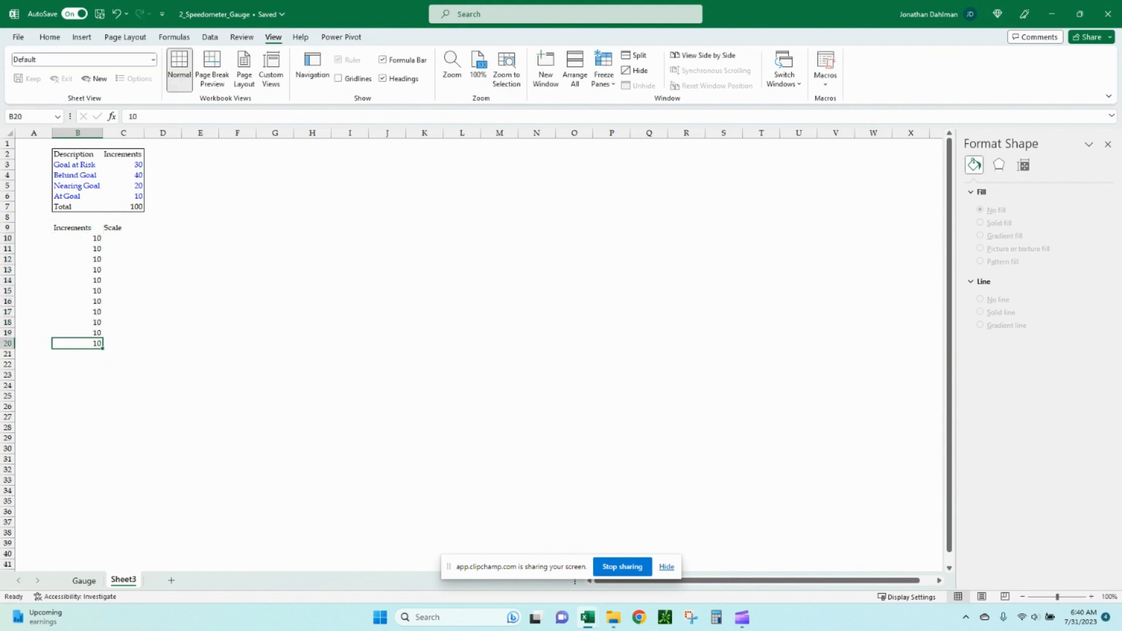
pyautogui.hotkey('alt', '=')
pyautogui.press('Return')
pyautogui.press('Up')
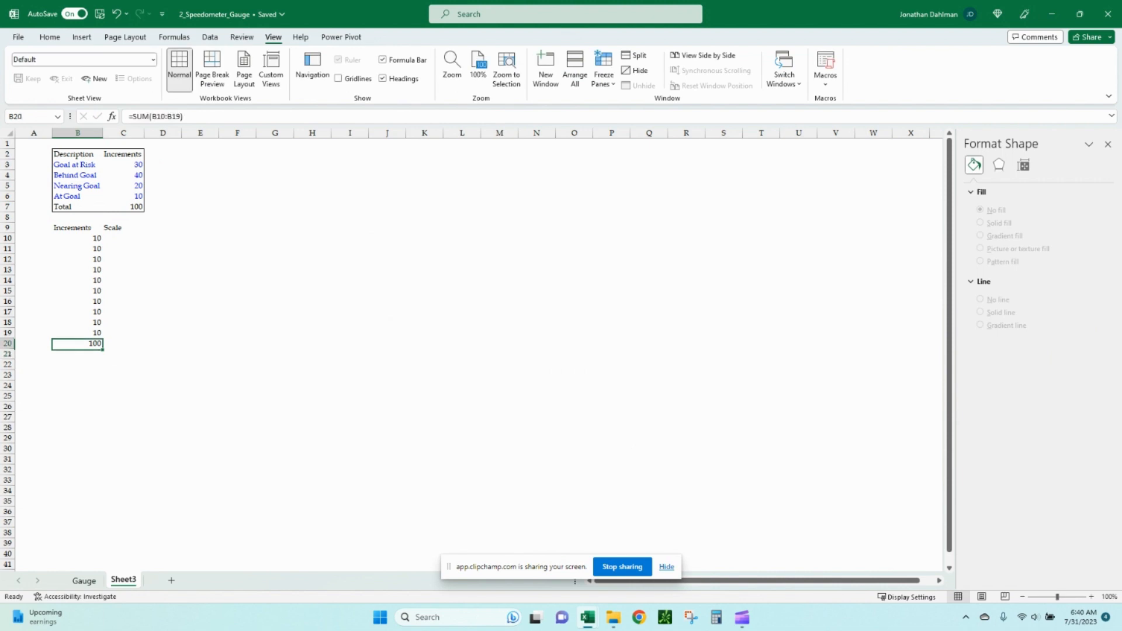
# Enter 0 as the first Scale value in C10.
pyautogui.hotkey('ctrl', 'Up')
pyautogui.press('Down')
pyautogui.press('Right')
pyautogui.write('0')
pyautogui.press('Return')
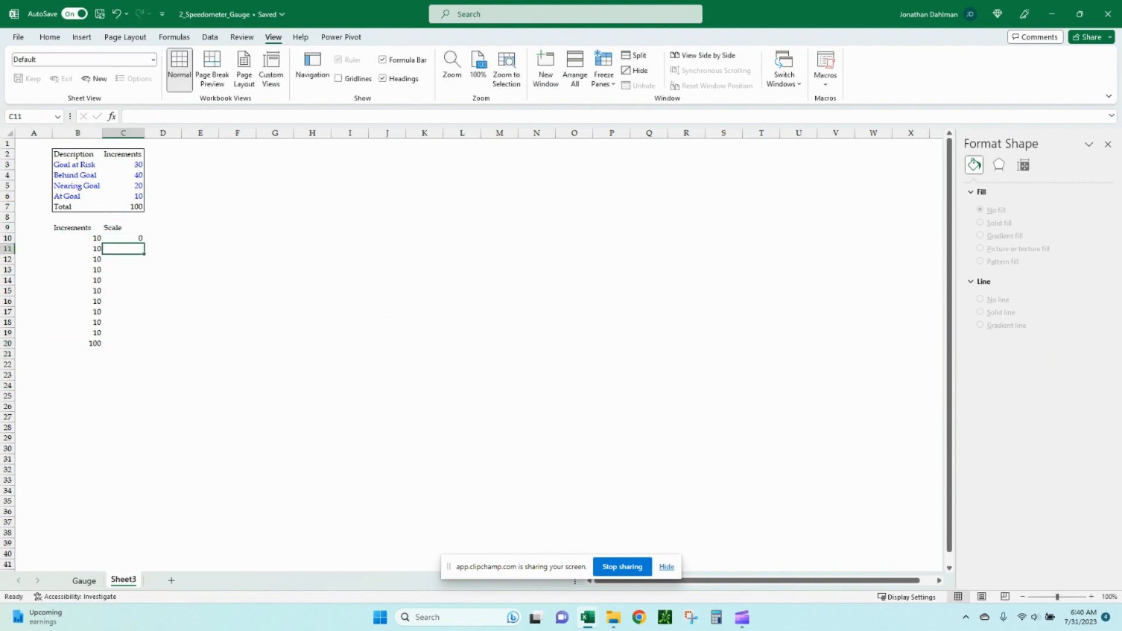
# Fill the Scale column with values 10 through 100 in C11 to C20.
pyautogui.write('10')
pyautogui.press('Return')
pyautogui.write('20')
pyautogui.press('Return')
pyautogui.write('30')
pyautogui.press('Return')
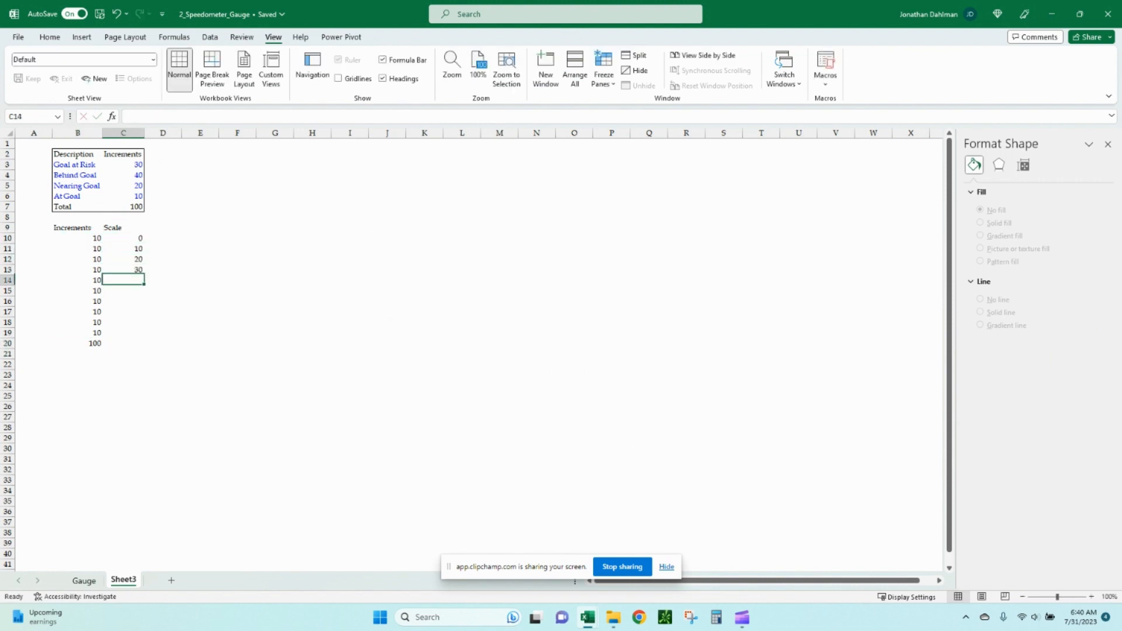
pyautogui.write('40')
pyautogui.press('Return')
pyautogui.write('50')
pyautogui.press('Return')
pyautogui.write('60')
pyautogui.press('Return')
pyautogui.write('70')
pyautogui.press('Return')
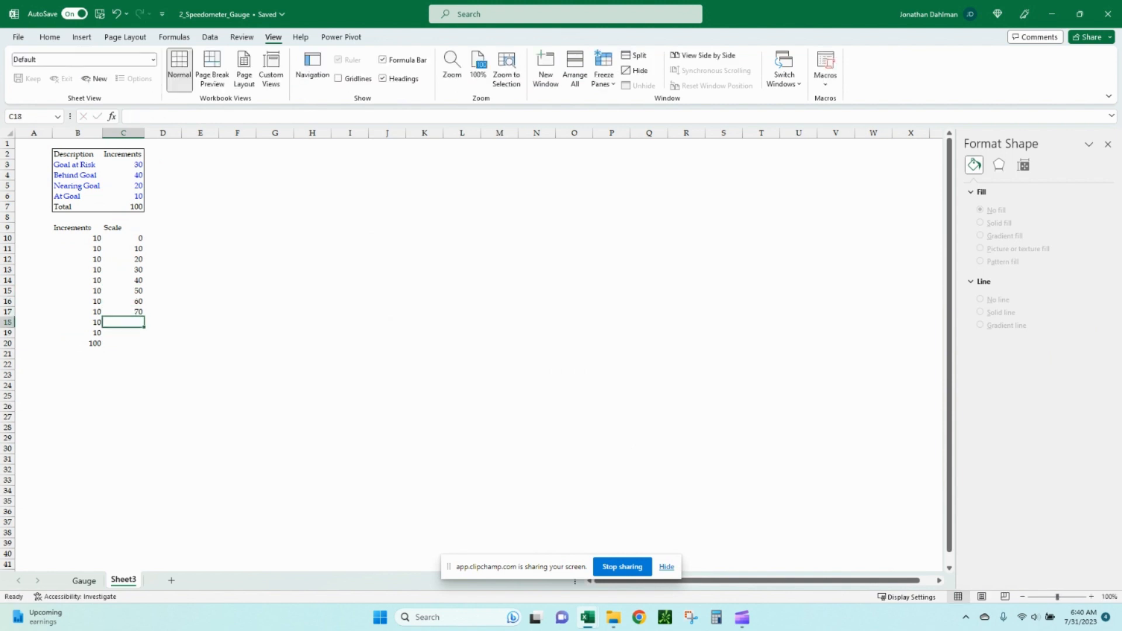
pyautogui.write('80')
pyautogui.press('Return')
pyautogui.write('90')
pyautogui.press('Return')
pyautogui.write('100')
pyautogui.press('Return')
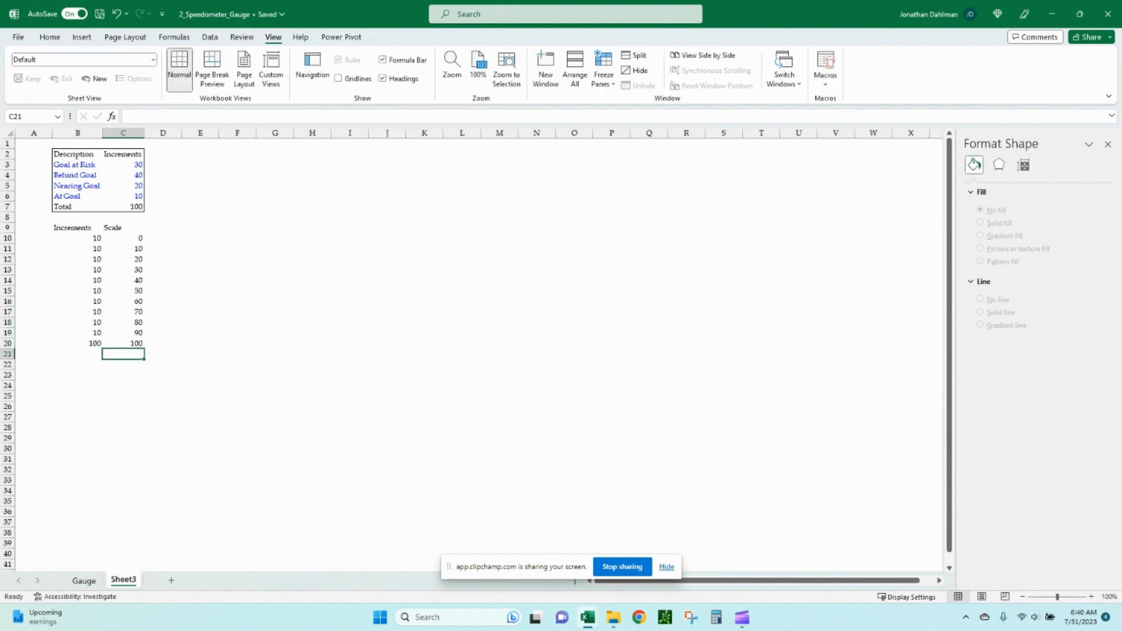
# Select the Increments and Scale table B9:C20 and outline it with a border.
pyautogui.press('Up')
pyautogui.hotkey('shift', 'Left')
pyautogui.hotkey('ctrl', 'shift', 'Up')
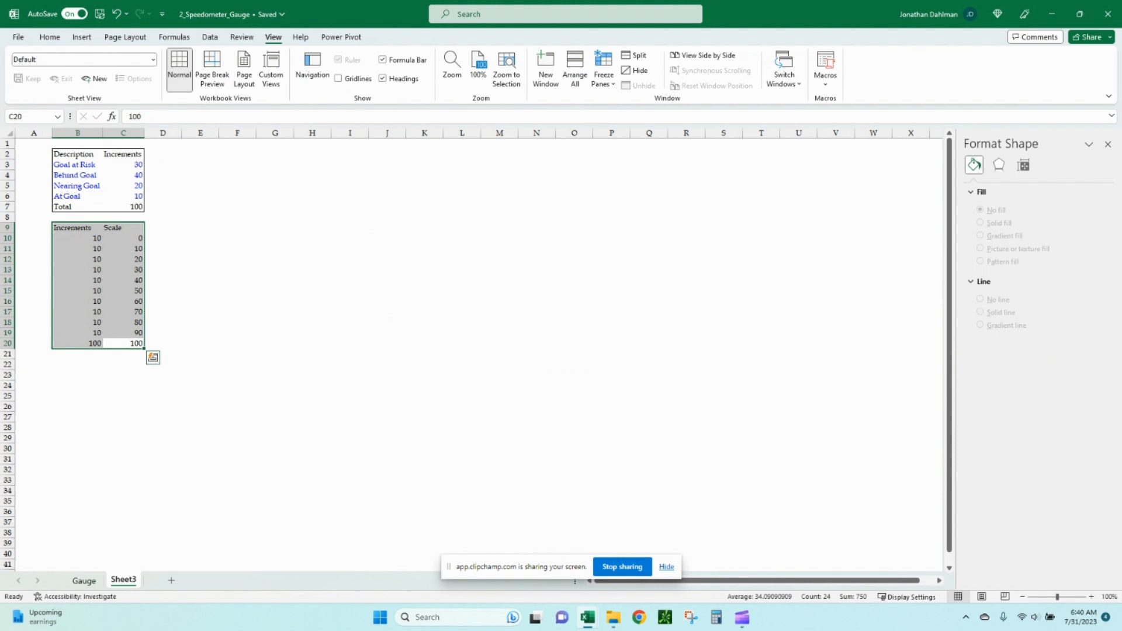
# Enter the headers Needle and Amount in B22 and C22.
pyautogui.press('Down')
pyautogui.press('Down')
pyautogui.press('Left')
pyautogui.write('Ned')
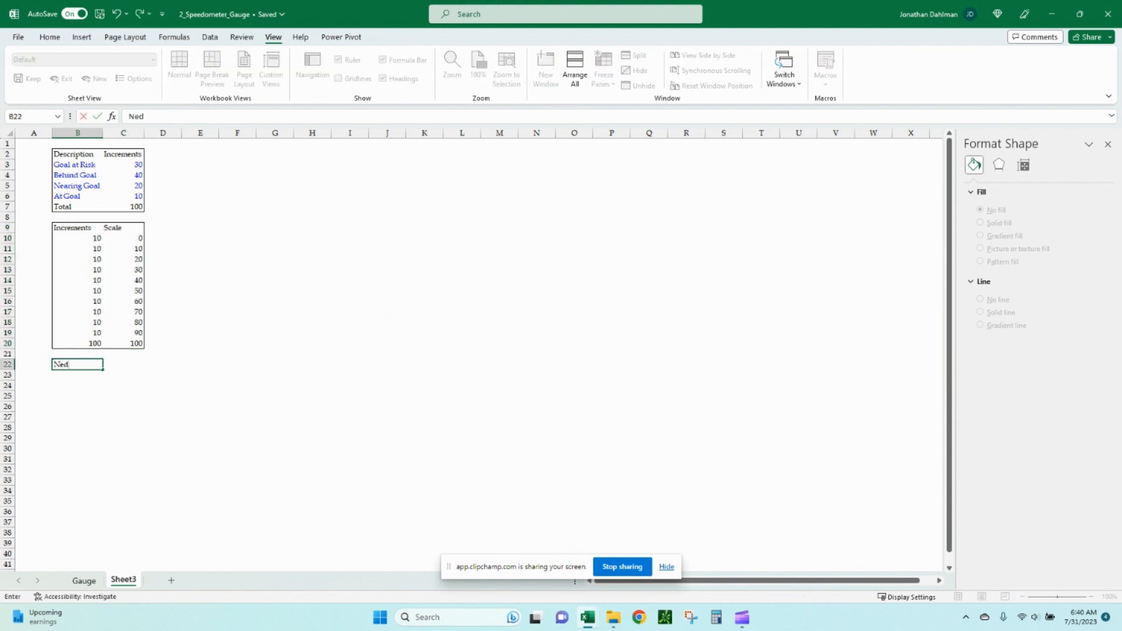
pyautogui.write('edle')
pyautogui.press('Tab')
pyautogui.write('Amount')
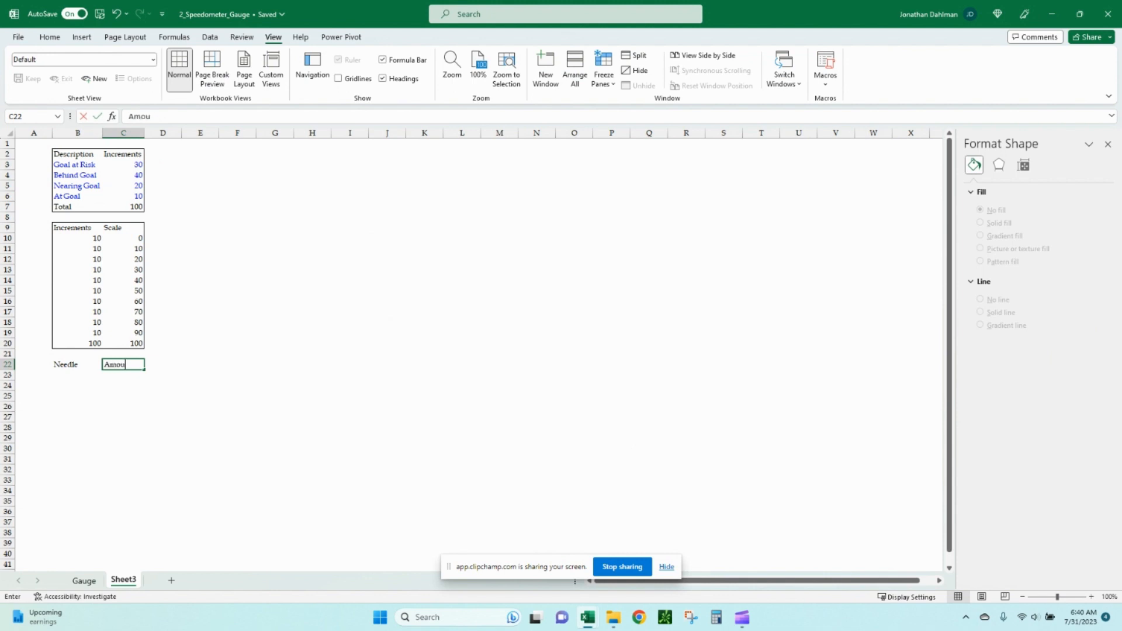
pyautogui.press('Return')
pyautogui.write('N')
pyautogui.press('BackSpace')
pyautogui.press('BackSpace')
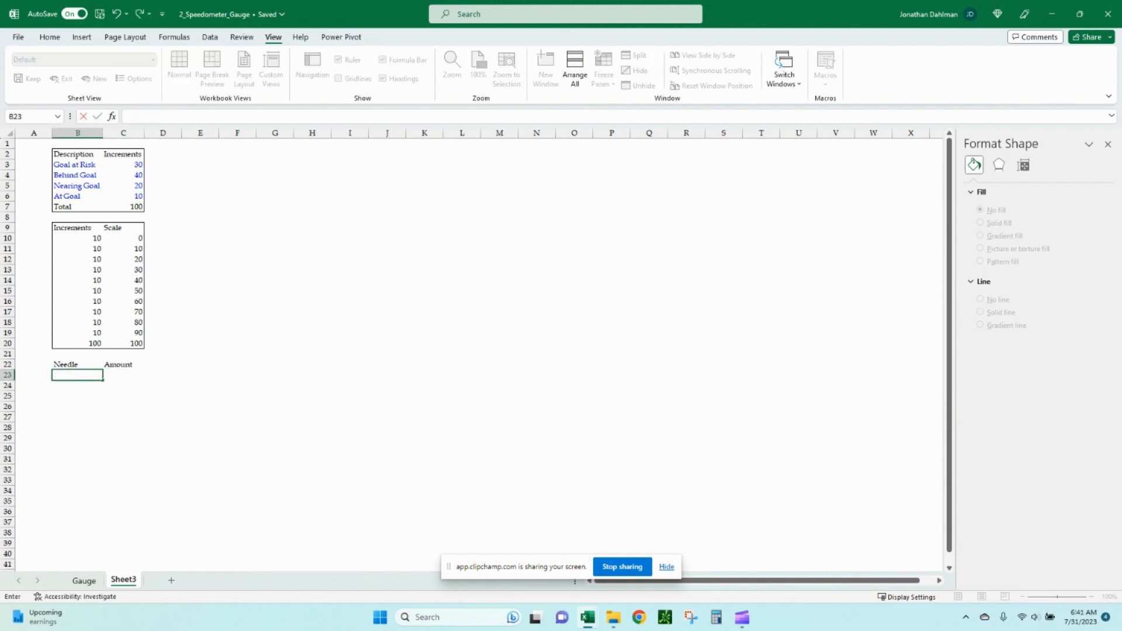
# Add a Pointer row with 88 and a Thickness row with 1 below the needle headers.
pyautogui.write('Pointer')
pyautogui.press('Tab')
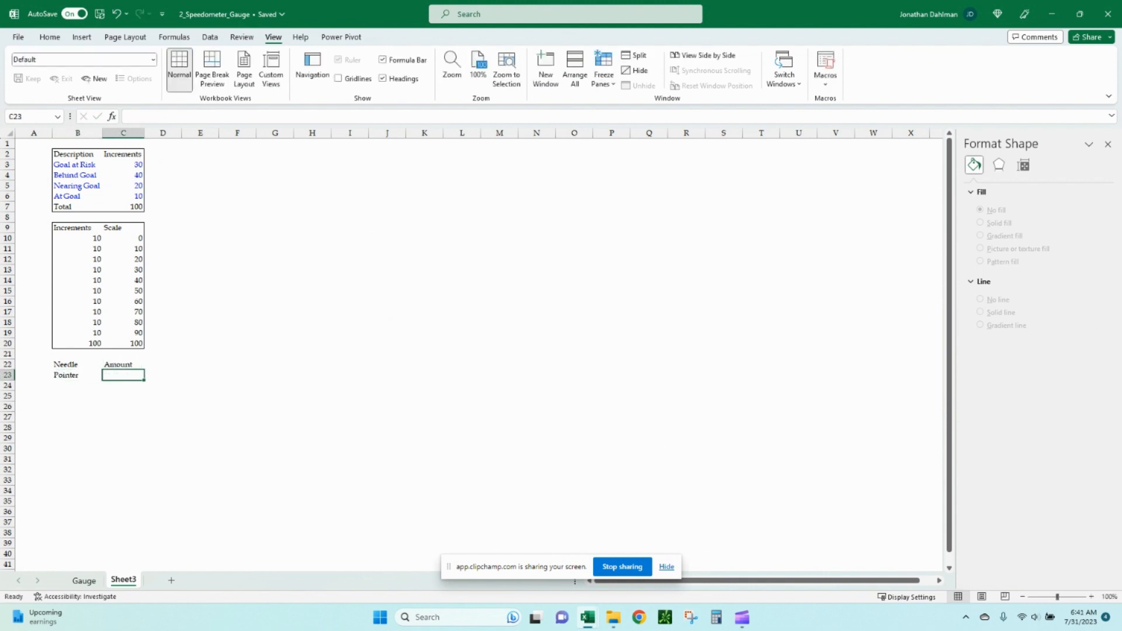
pyautogui.write('88')
pyautogui.press('Return')
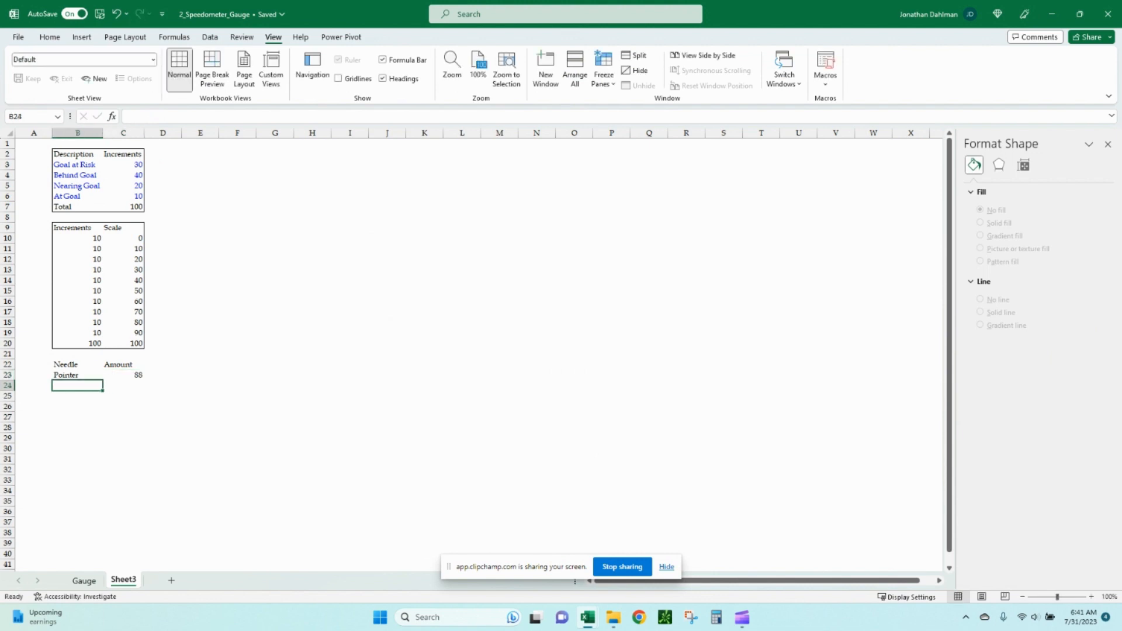
pyautogui.write('Thick')
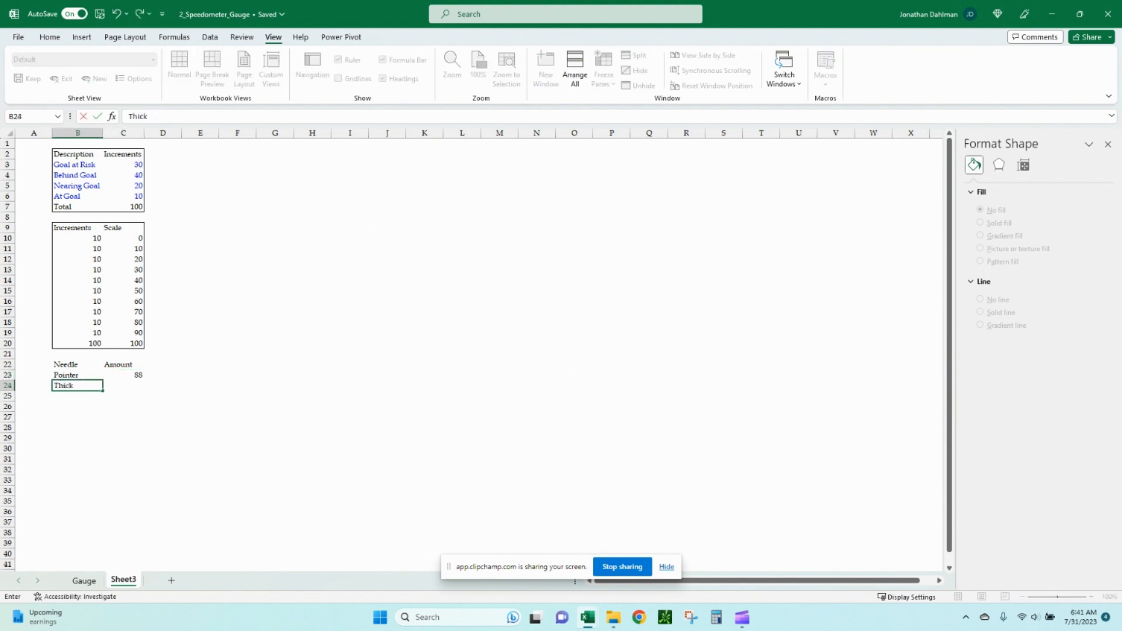
pyautogui.write('ness')
pyautogui.press('Tab')
pyautogui.write('1')
pyautogui.press('Return')
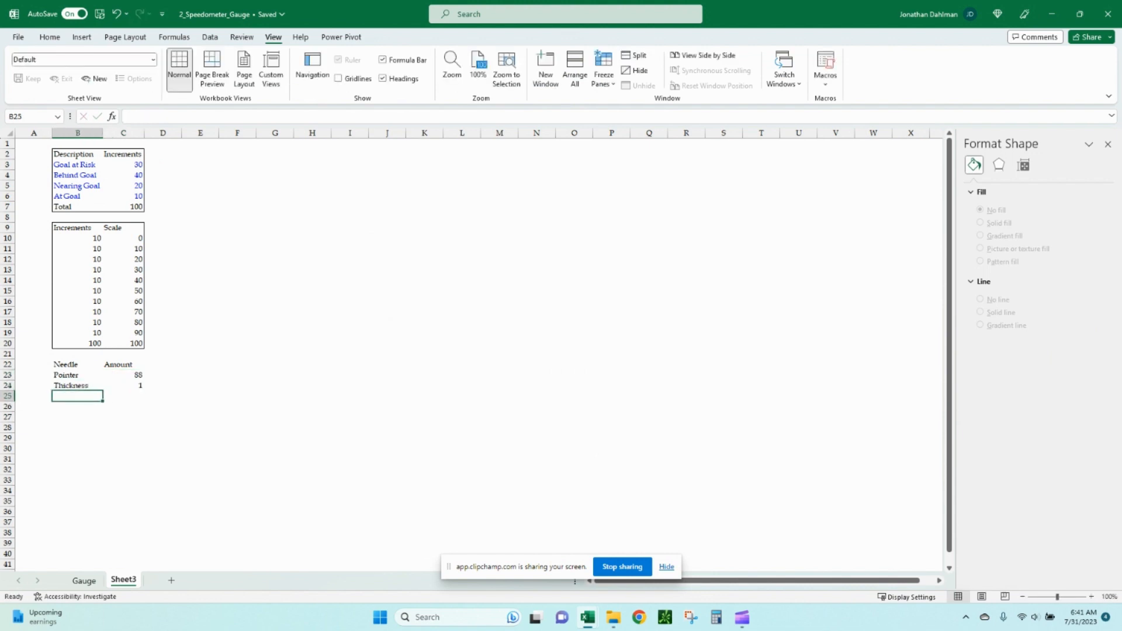
# Add a Total row in B25 with the formula =SUM(C3:C7)-SUM(C23:C24) in C25.
pyautogui.write('Total')
pyautogui.press('Tab')
pyautogui.write('=su')
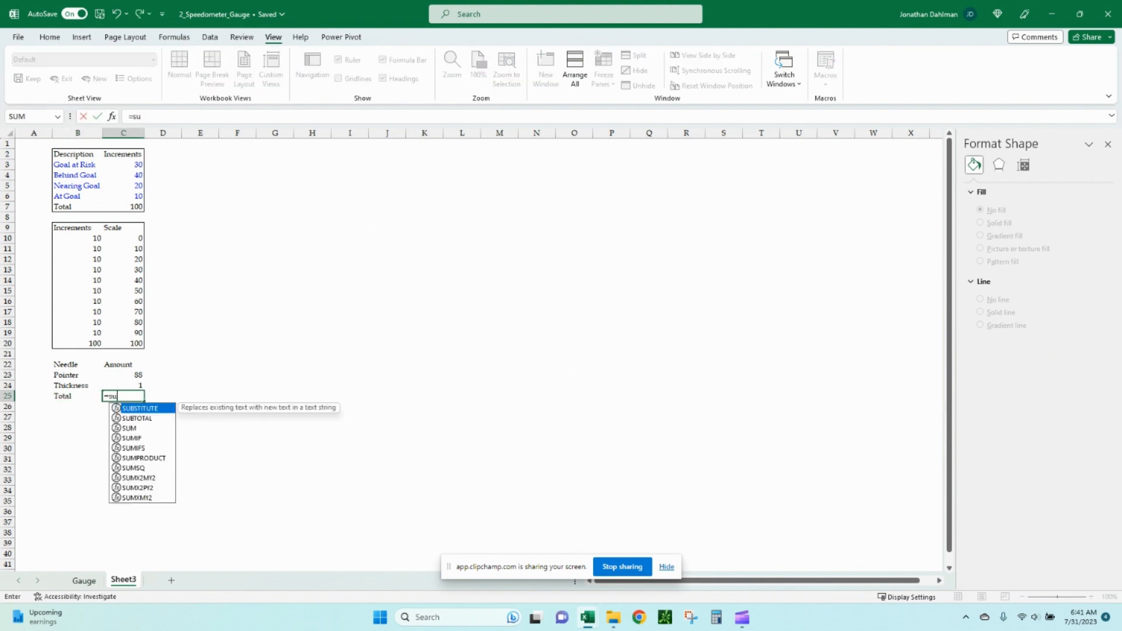
pyautogui.write('m')
pyautogui.press('Tab')
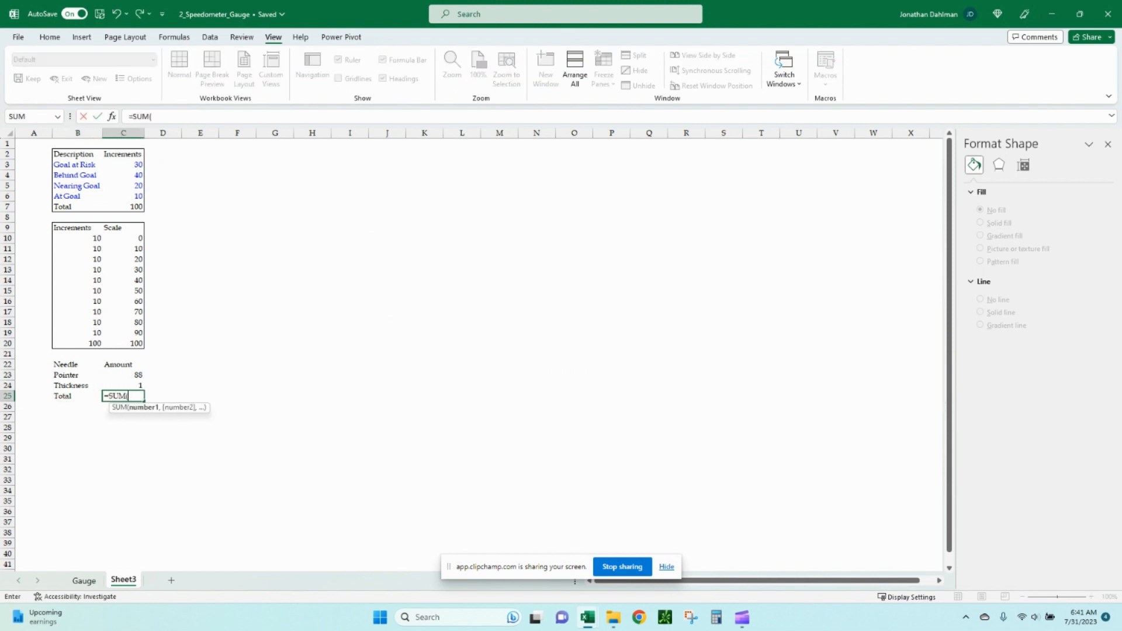
pyautogui.moveTo(123, 165); pyautogui.dragTo(123, 207)
pyautogui.write(')')
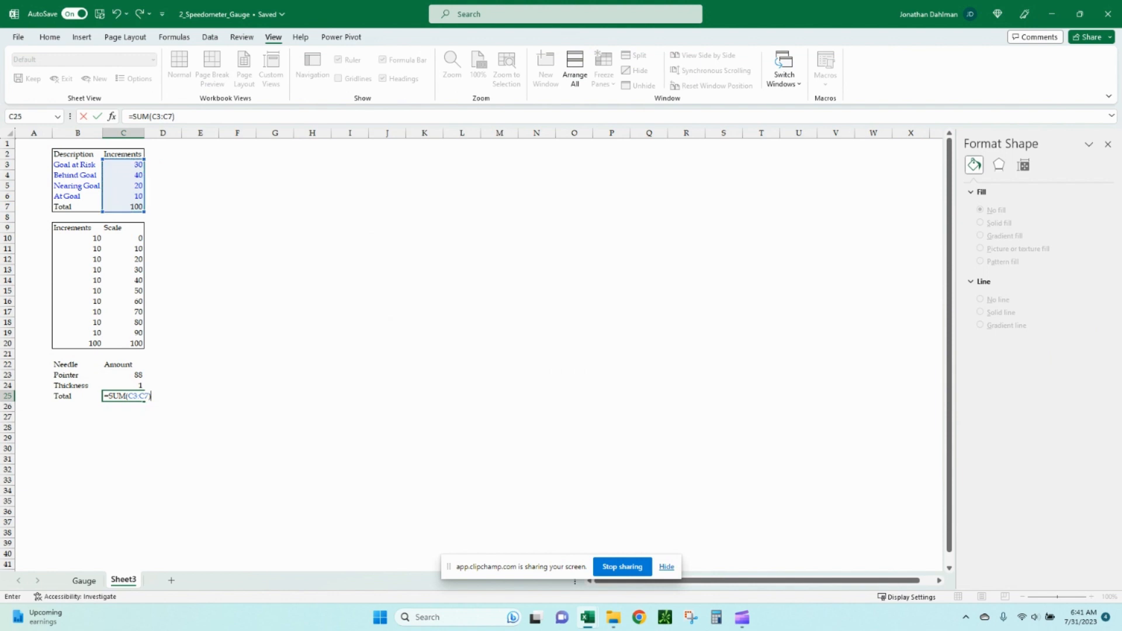
pyautogui.write('-sum')
pyautogui.press('Tab')
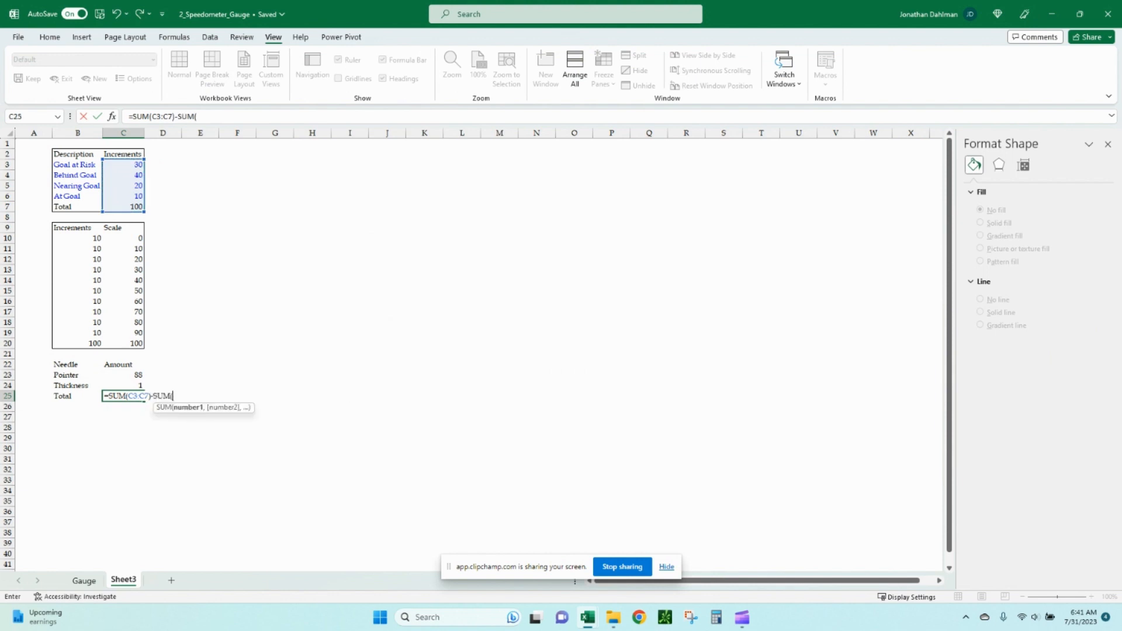
pyautogui.moveTo(123, 374); pyautogui.dragTo(124, 387)
pyautogui.press('Return')
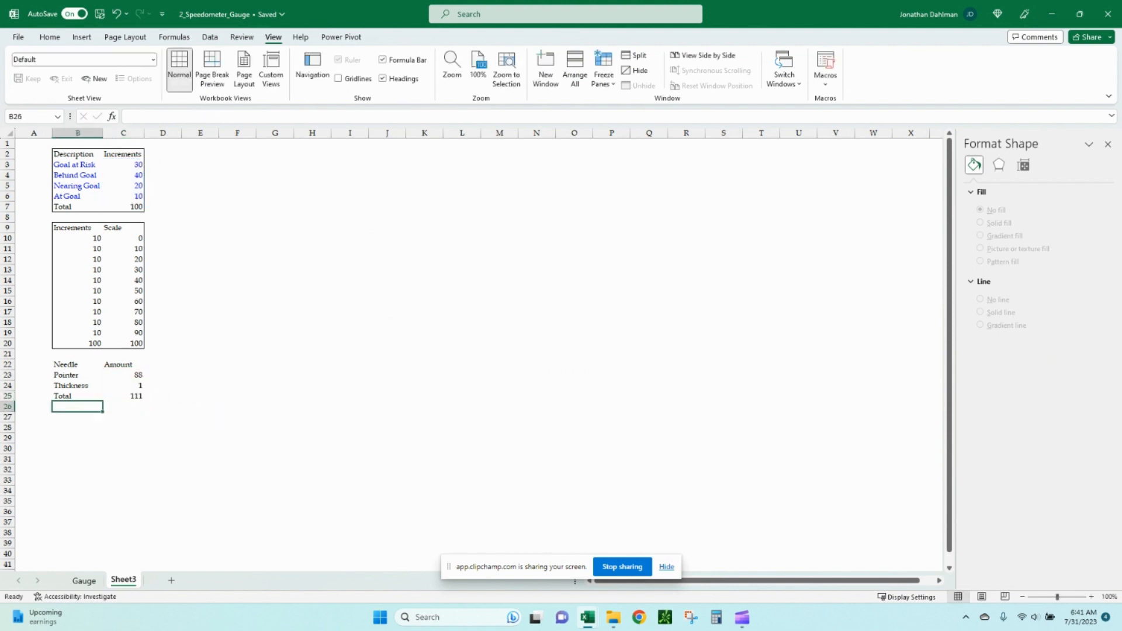
# Select the needle table B22:C25 and outline it with a border.
pyautogui.press('Up')
pyautogui.hotkey('shift', 'Up')
pyautogui.hotkey('shift', 'Up')
pyautogui.hotkey('shift', 'Up')
pyautogui.hotkey('shift', 'Right')
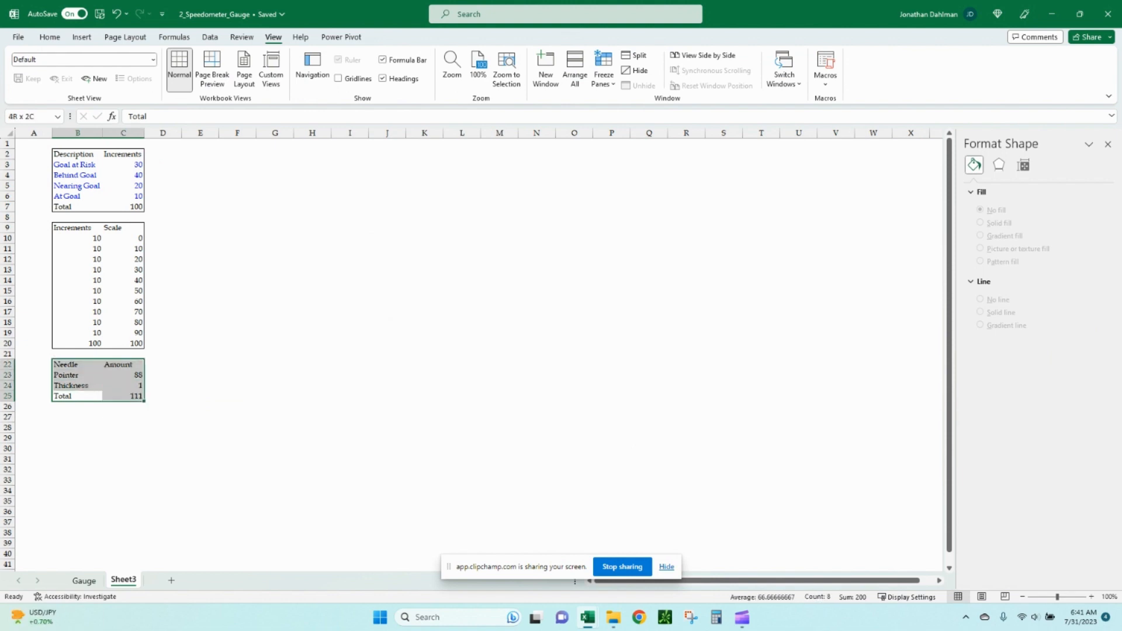
pyautogui.press('Down')
pyautogui.press('Up')
pyautogui.press('Up')
pyautogui.press('Up')
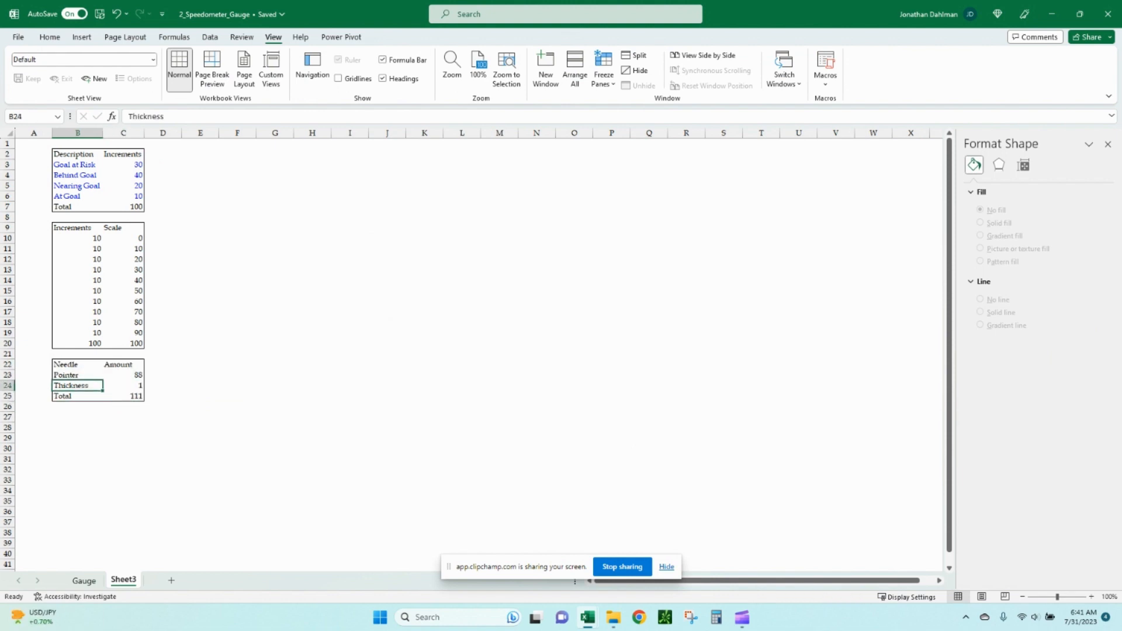
# Format the pointer amount in C23 with blue font, bold and centered alignment.
pyautogui.press('Right')
pyautogui.click(49, 37)
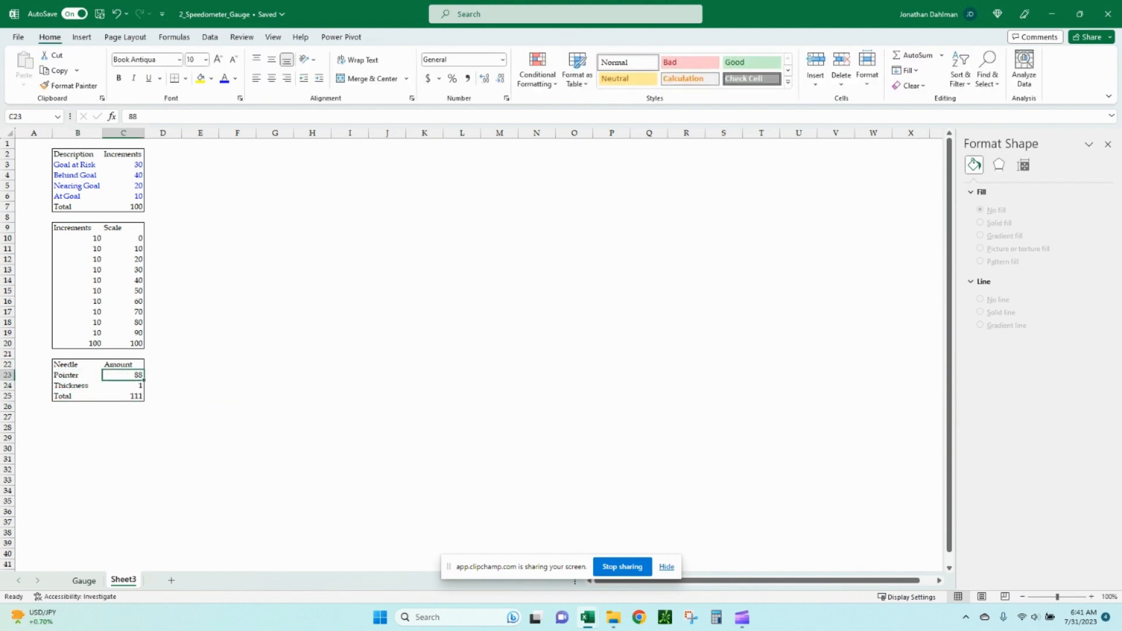
pyautogui.click(225, 79)
pyautogui.hotkey('ctrl', 'b')
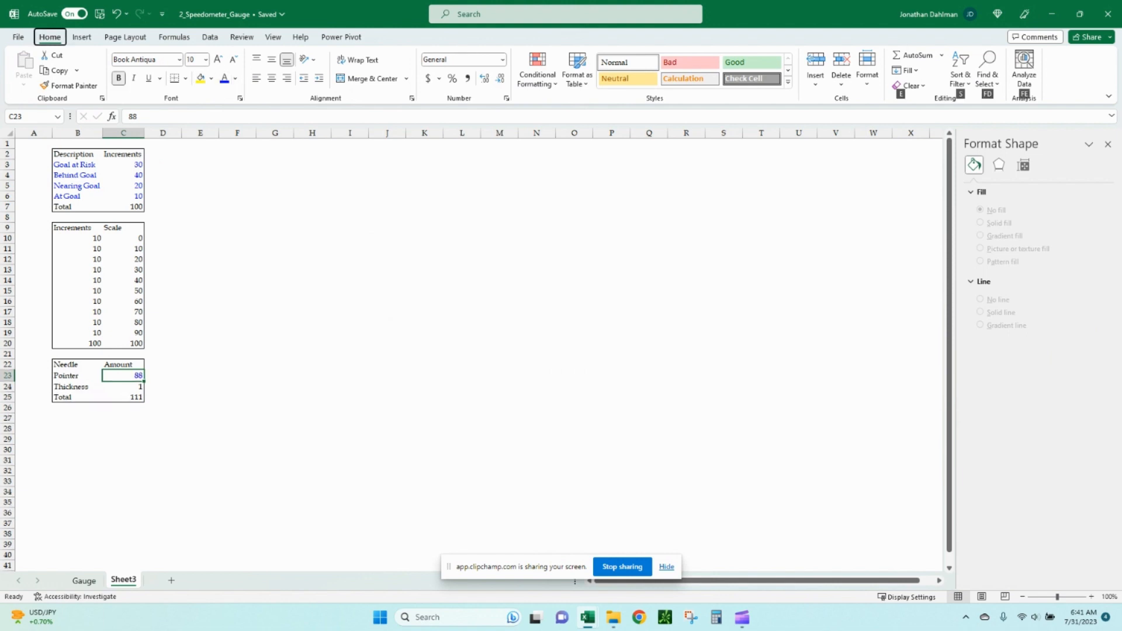
pyautogui.hotkey('ctrl', 'e')
pyautogui.click(199, 313)
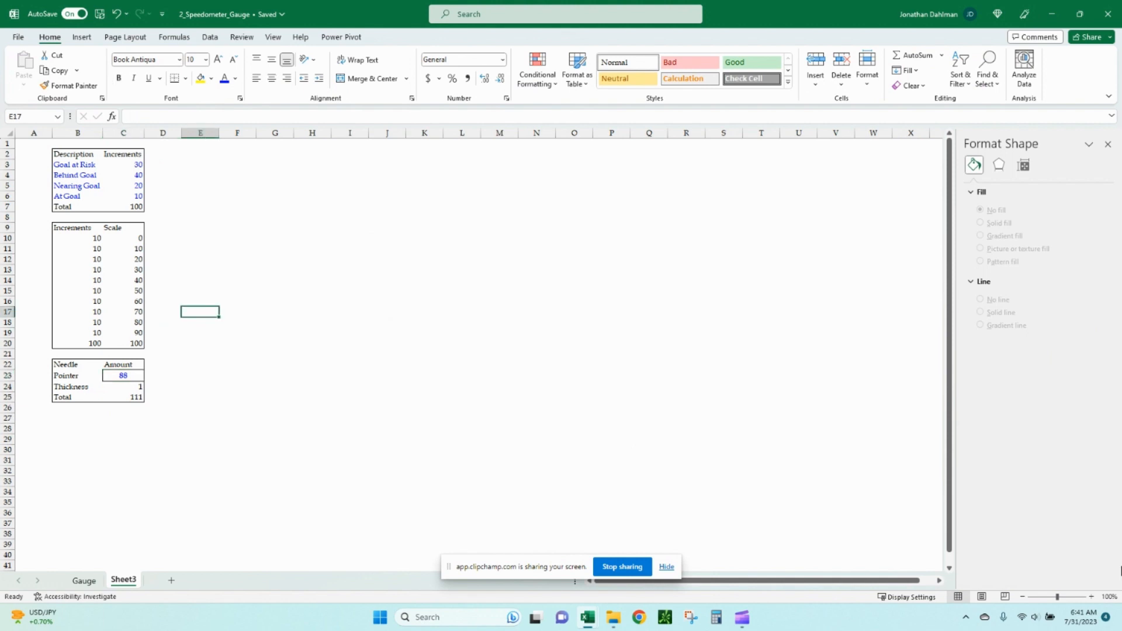
pyautogui.click(123, 376)
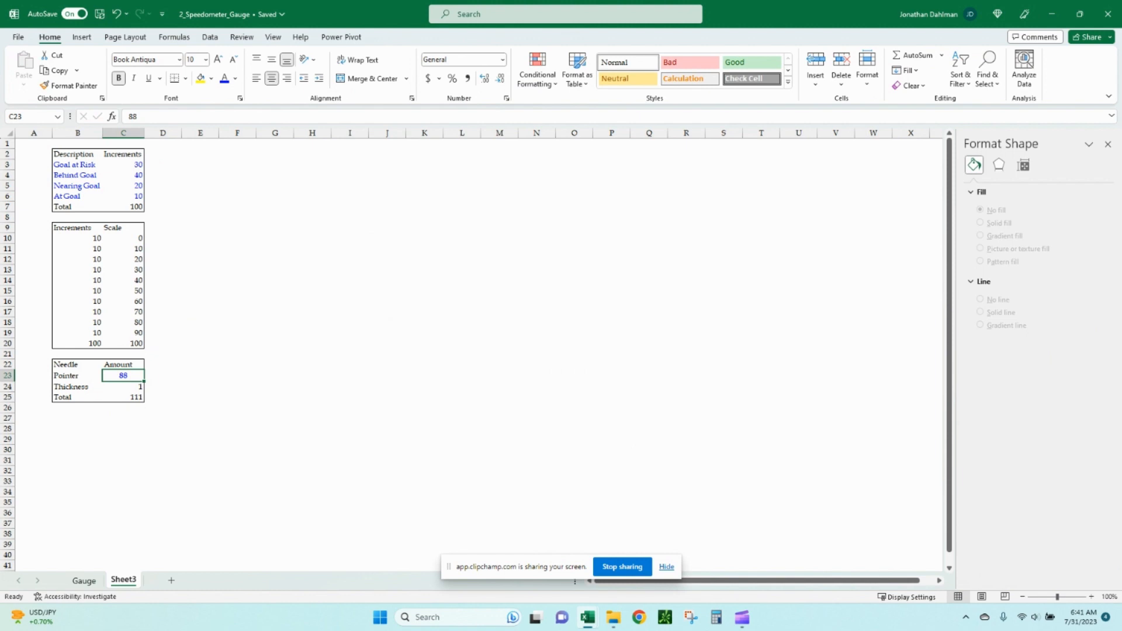
# Insert a Doughnut chart from the category table B2:C7.
pyautogui.moveTo(73, 154); pyautogui.dragTo(125, 206)
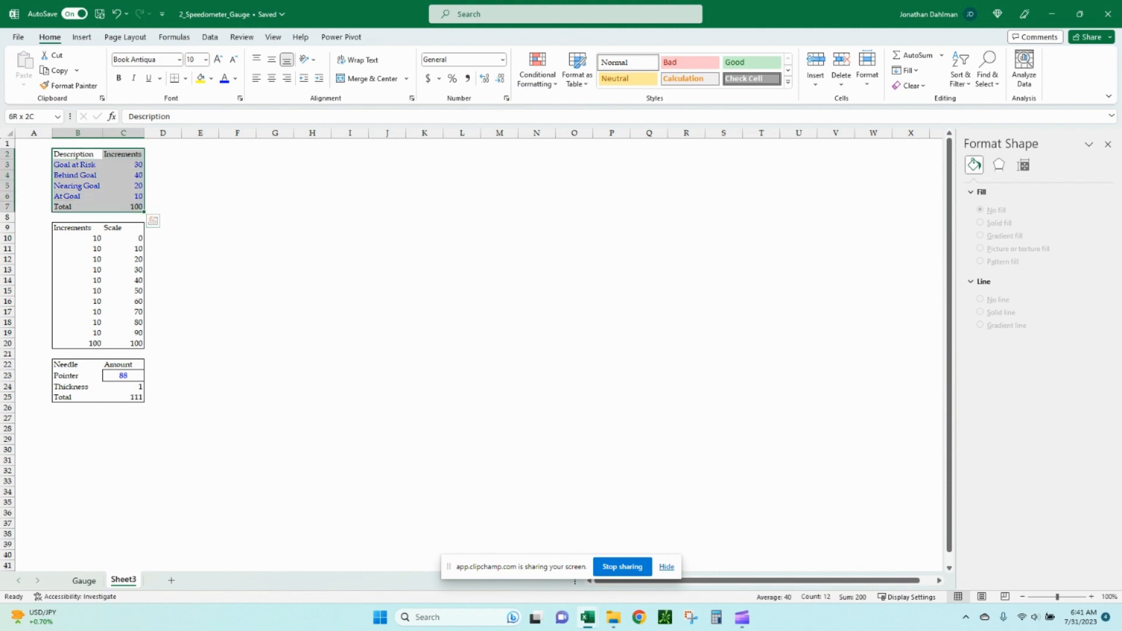
pyautogui.click(210, 37)
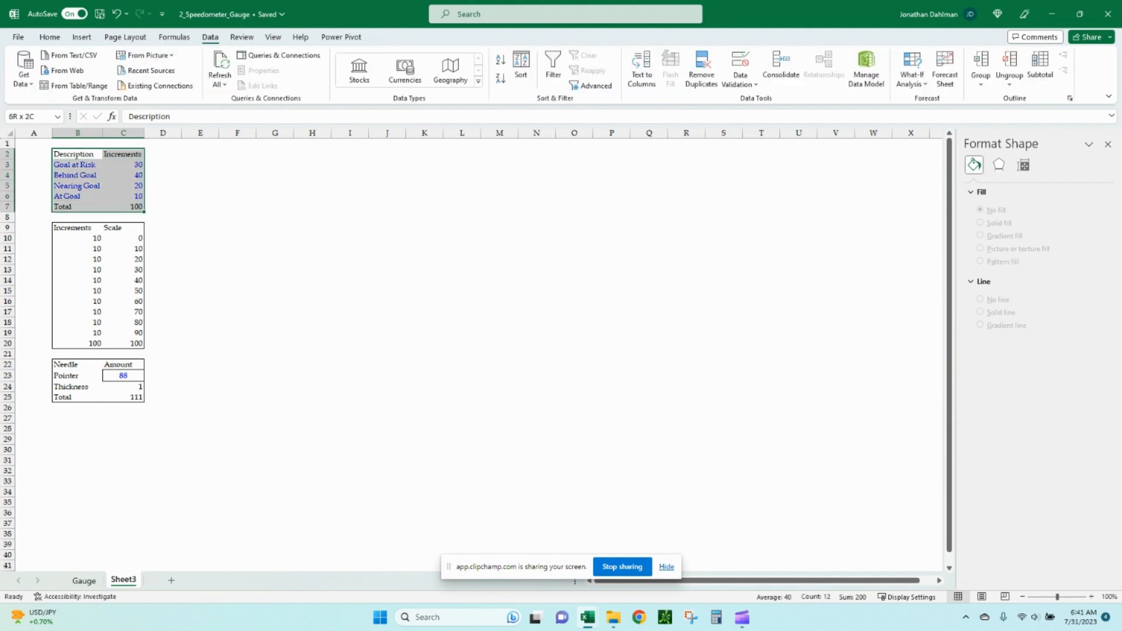
pyautogui.click(82, 37)
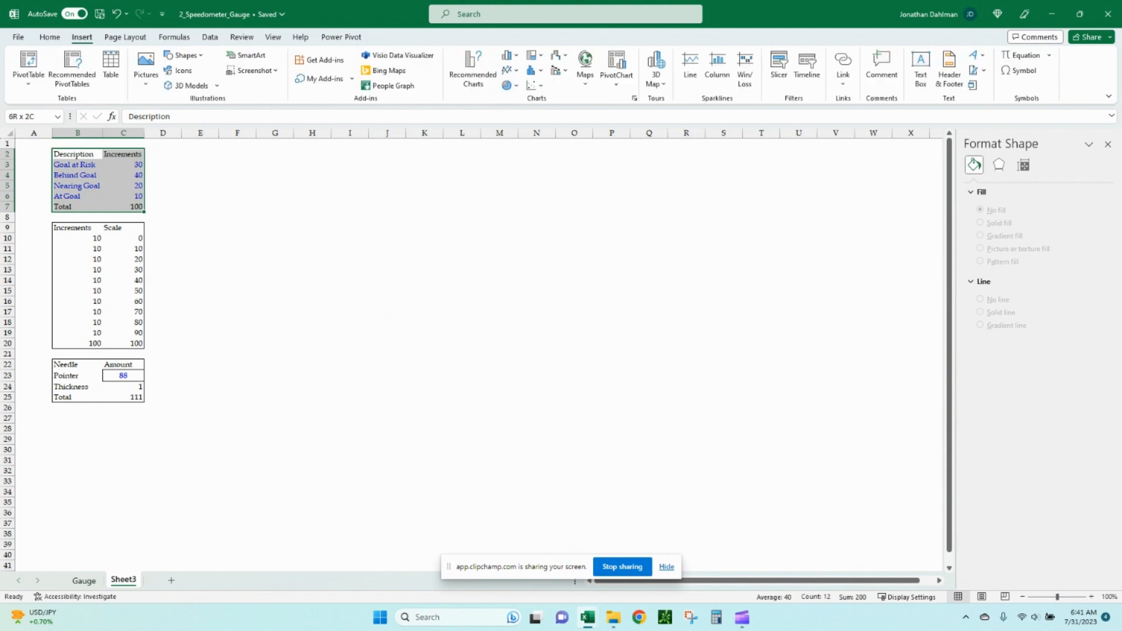
pyautogui.click(634, 98)
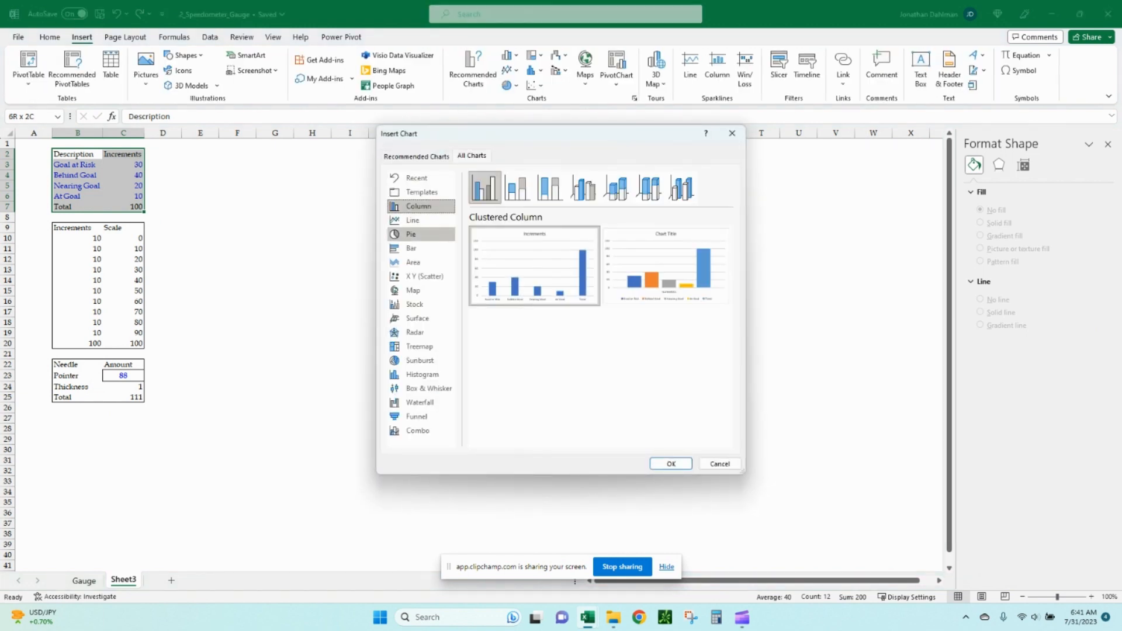
pyautogui.click(411, 234)
pyautogui.click(616, 188)
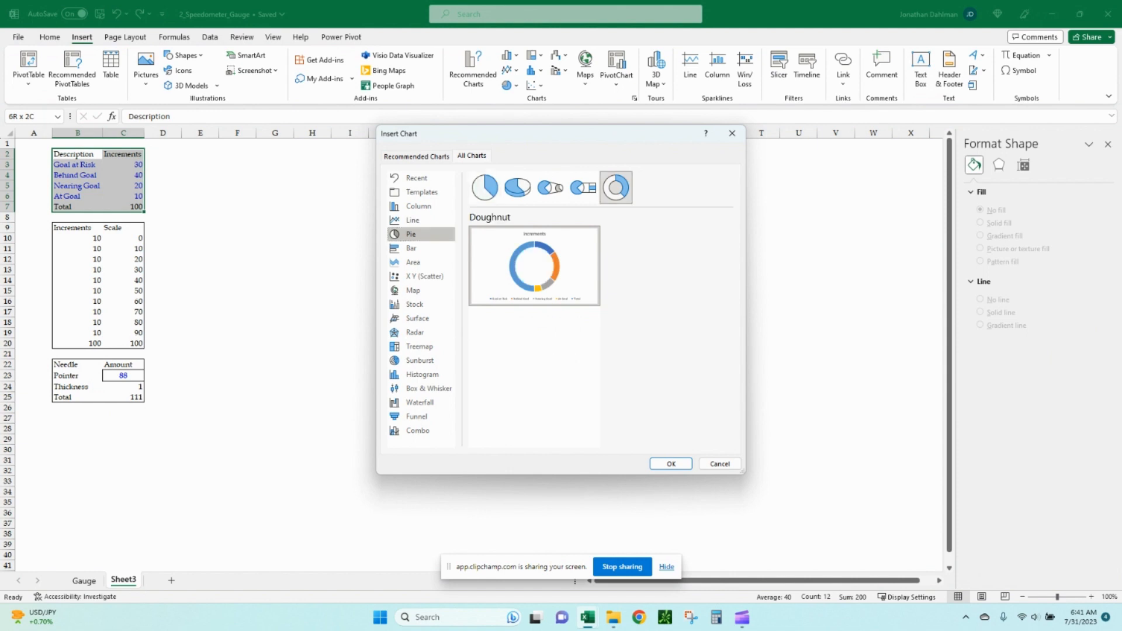
pyautogui.click(670, 463)
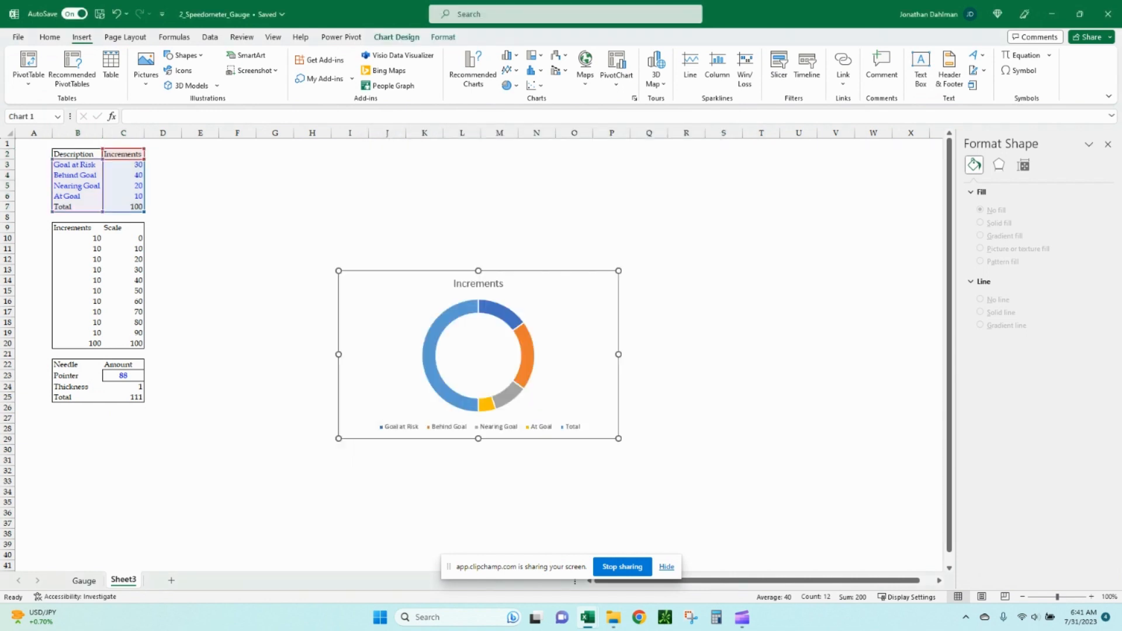
# Move and enlarge the chart to fill the area beside the tables, about columns E through U.
pyautogui.moveTo(338, 271); pyautogui.dragTo(150, 157)
pyautogui.moveTo(618, 438); pyautogui.dragTo(756, 521)
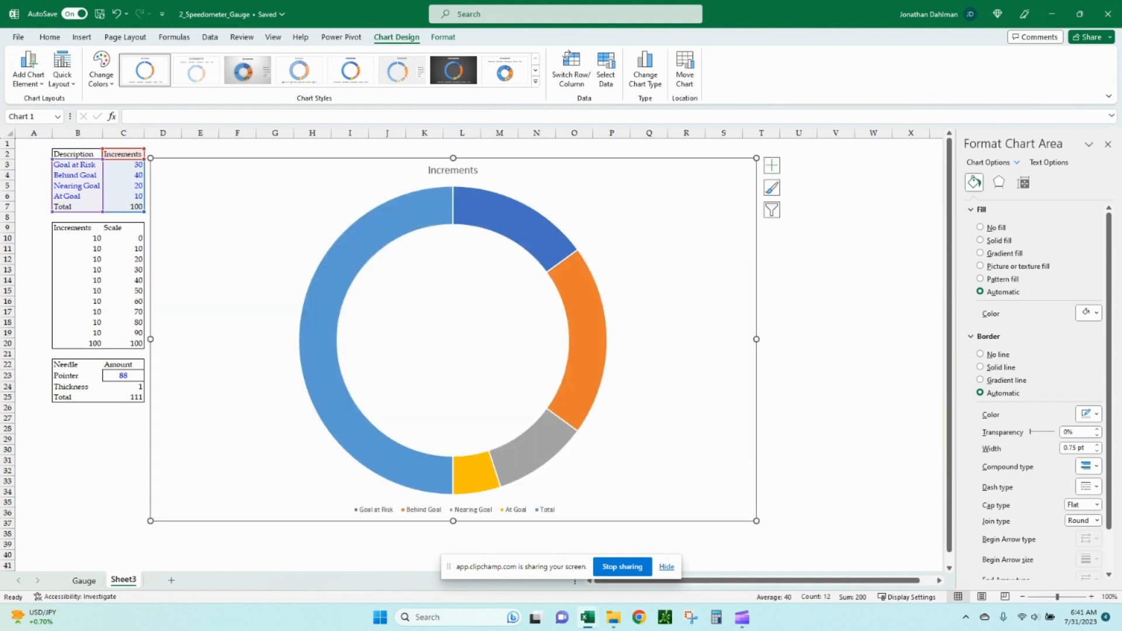
pyautogui.moveTo(656, 443); pyautogui.dragTo(682, 440)
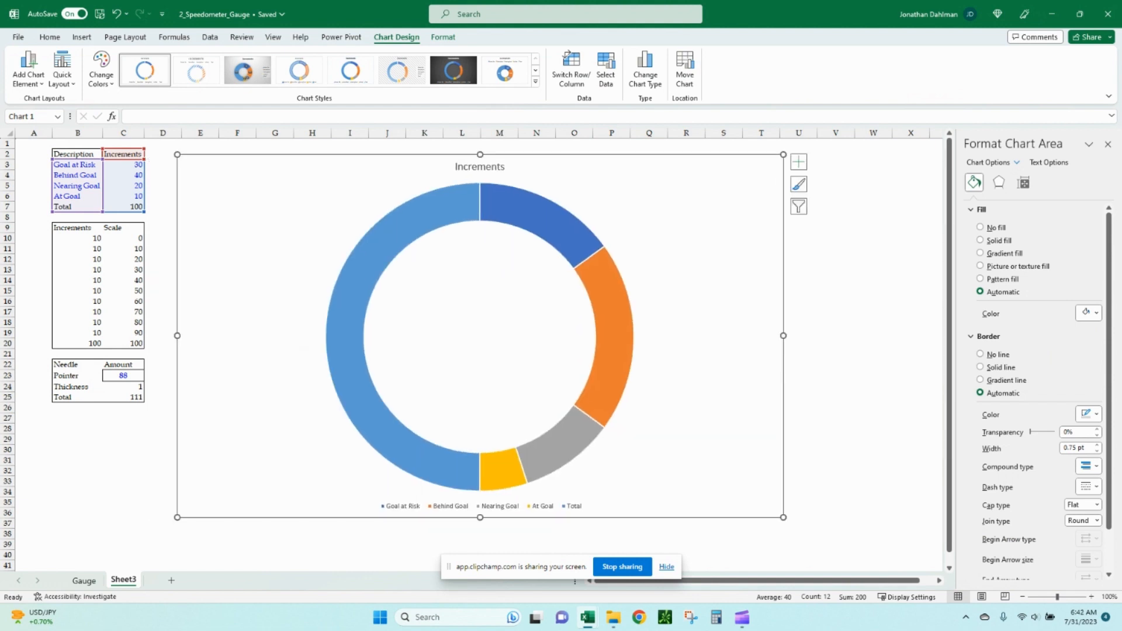
# Set the doughnut series' angle of first slice to 270°.
pyautogui.click(438, 212)
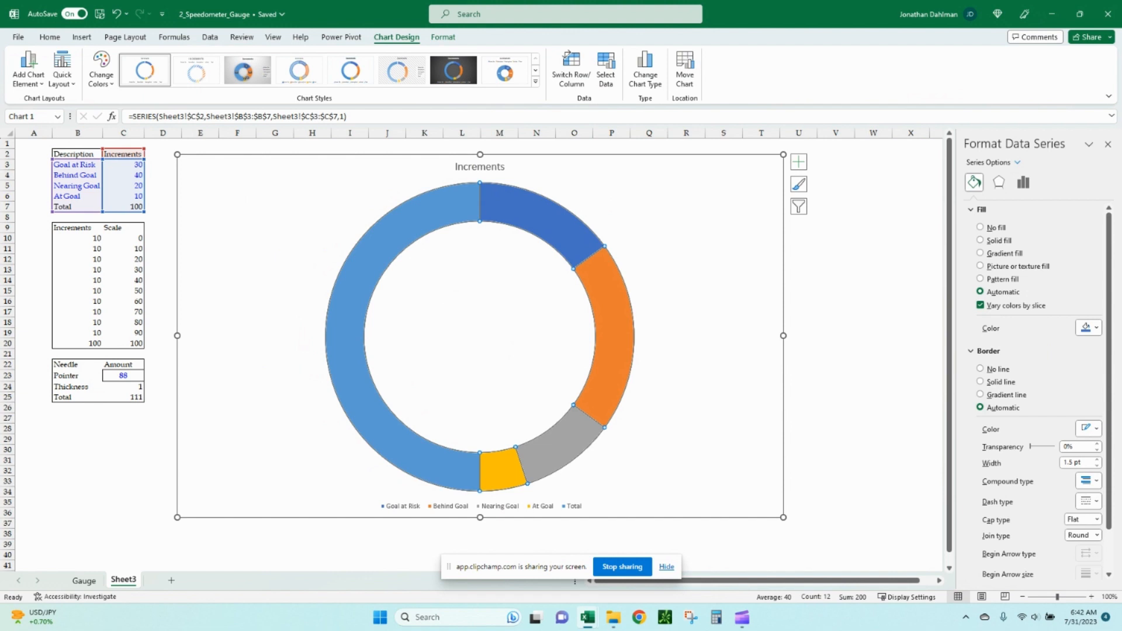
pyautogui.click(1023, 182)
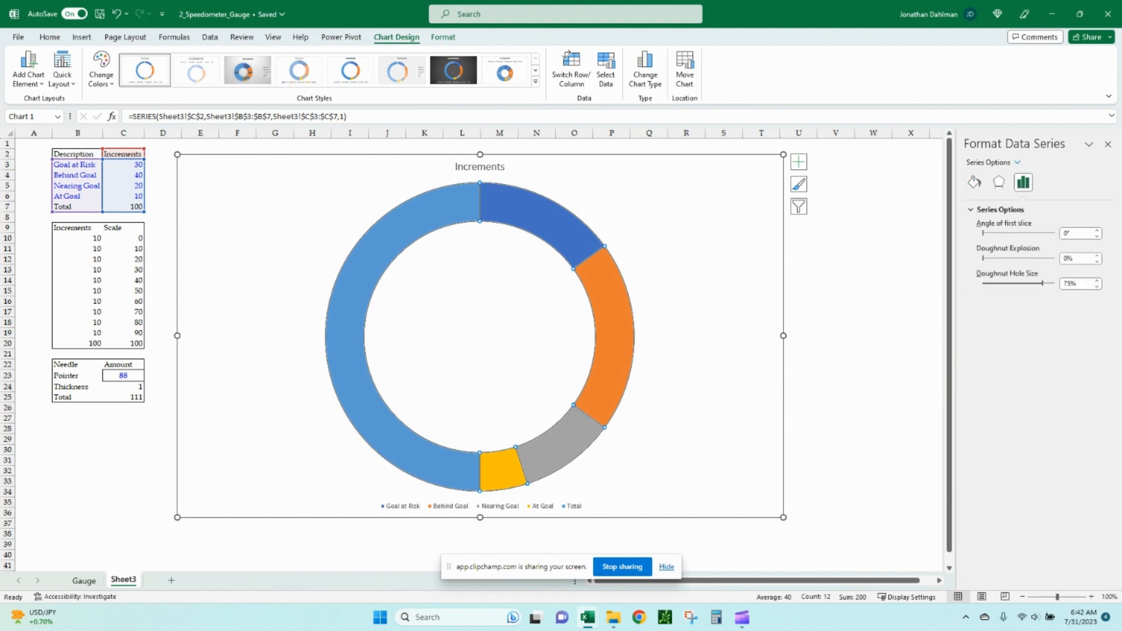
pyautogui.click(1074, 233)
pyautogui.write('27')
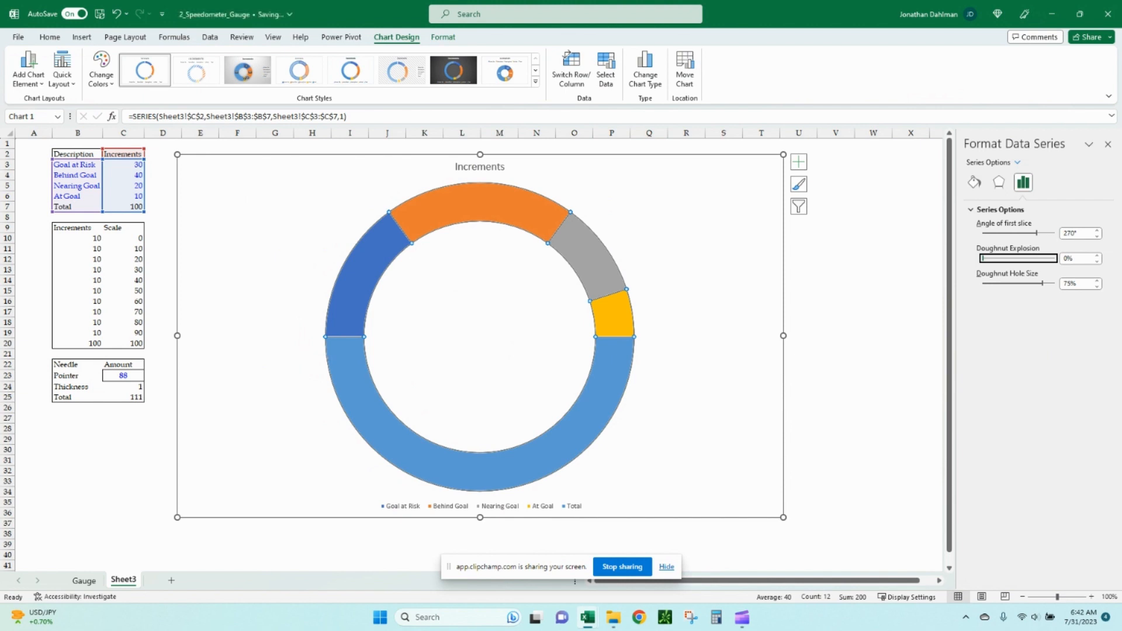
# Fill the Total slice of the doughnut white so only the upper half-circle remains visible.
pyautogui.click(585, 422)
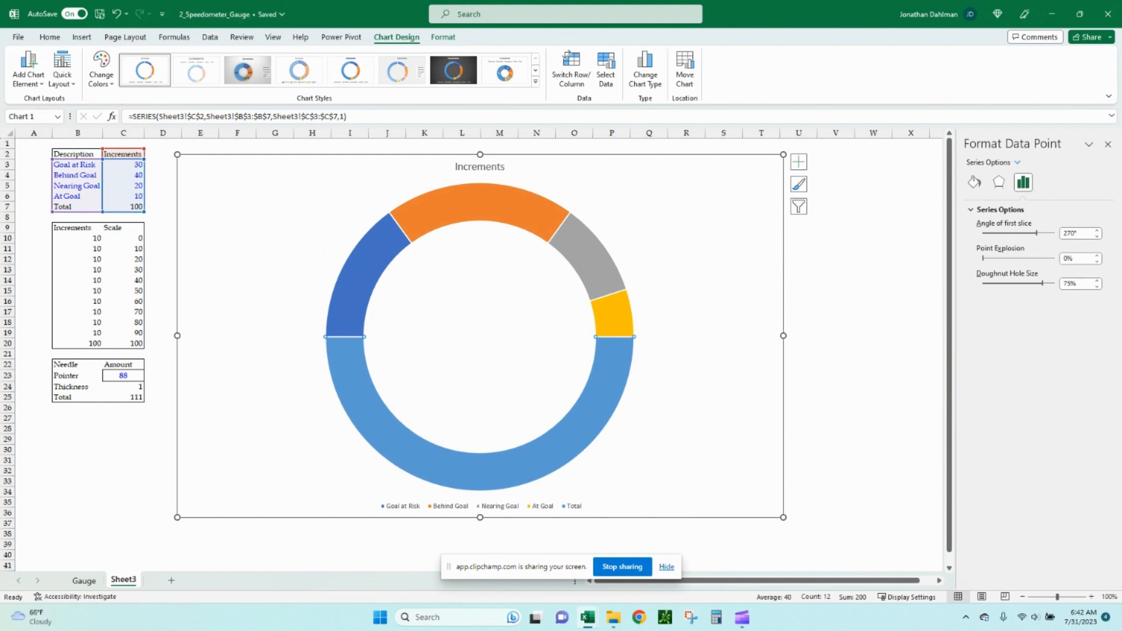
pyautogui.click(975, 183)
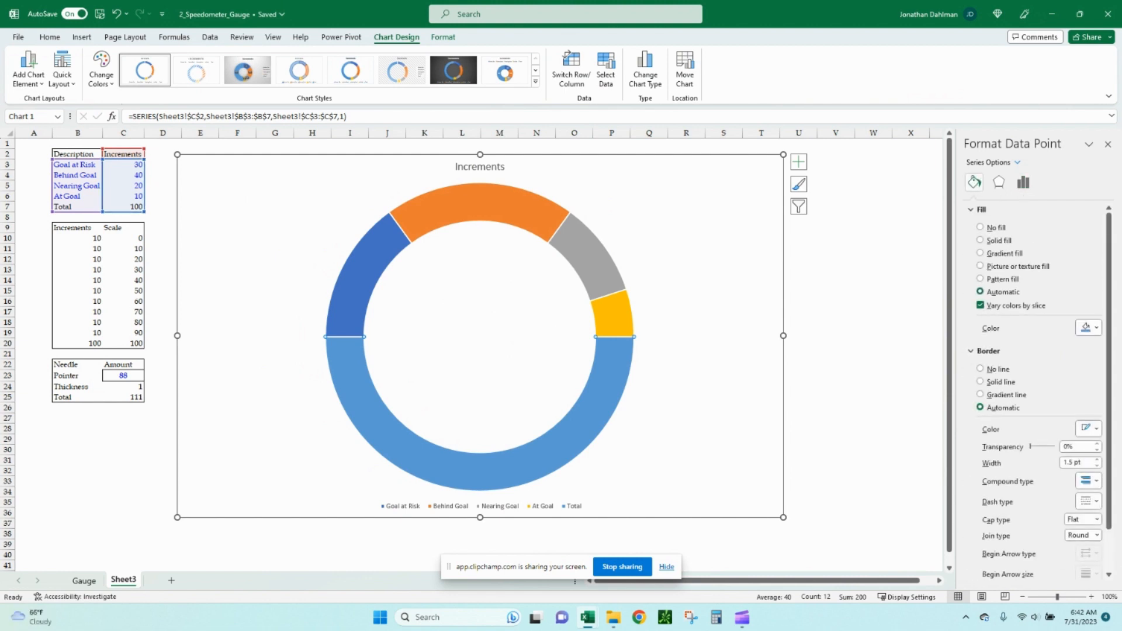
pyautogui.click(1088, 327)
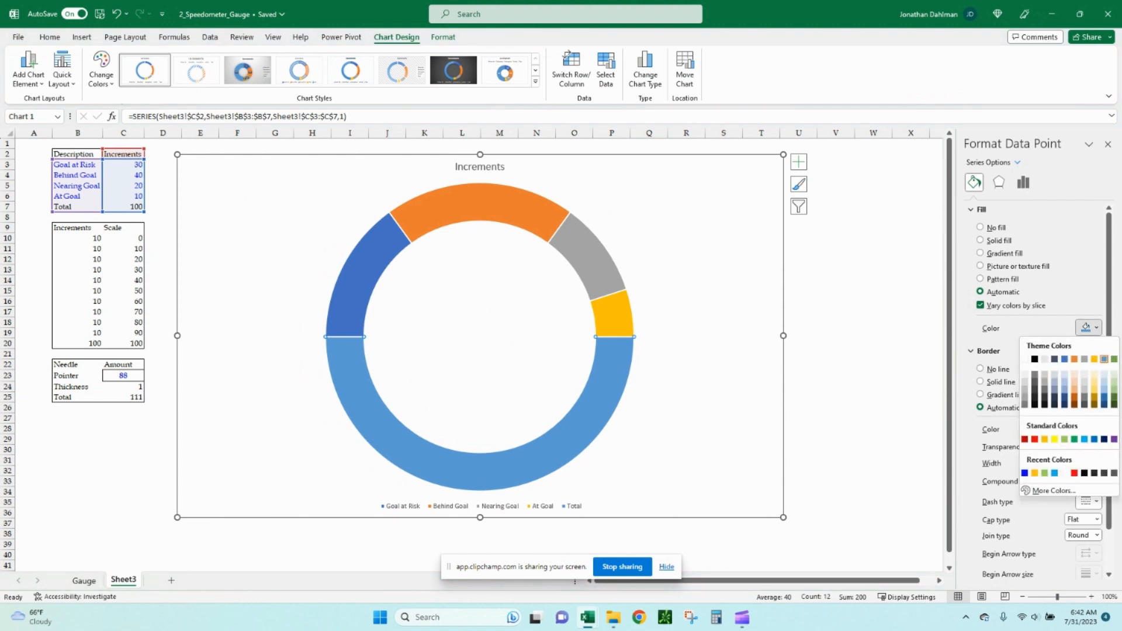
pyautogui.click(1024, 359)
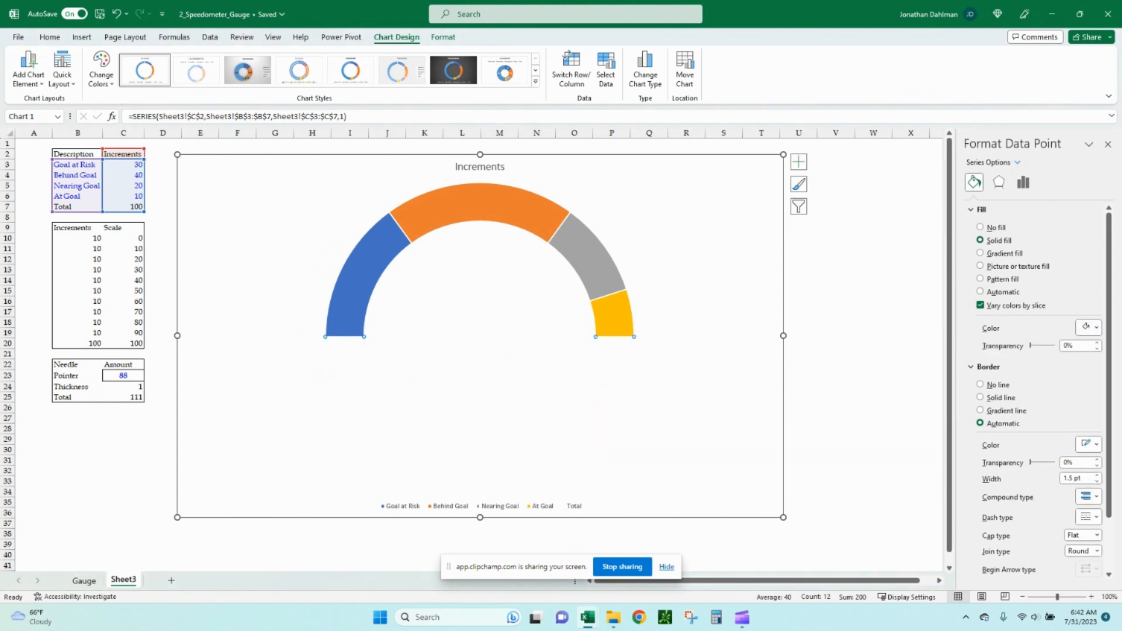
# Color the Goal at Risk slice red and the Behind Goal slice gold.
pyautogui.click(360, 276)
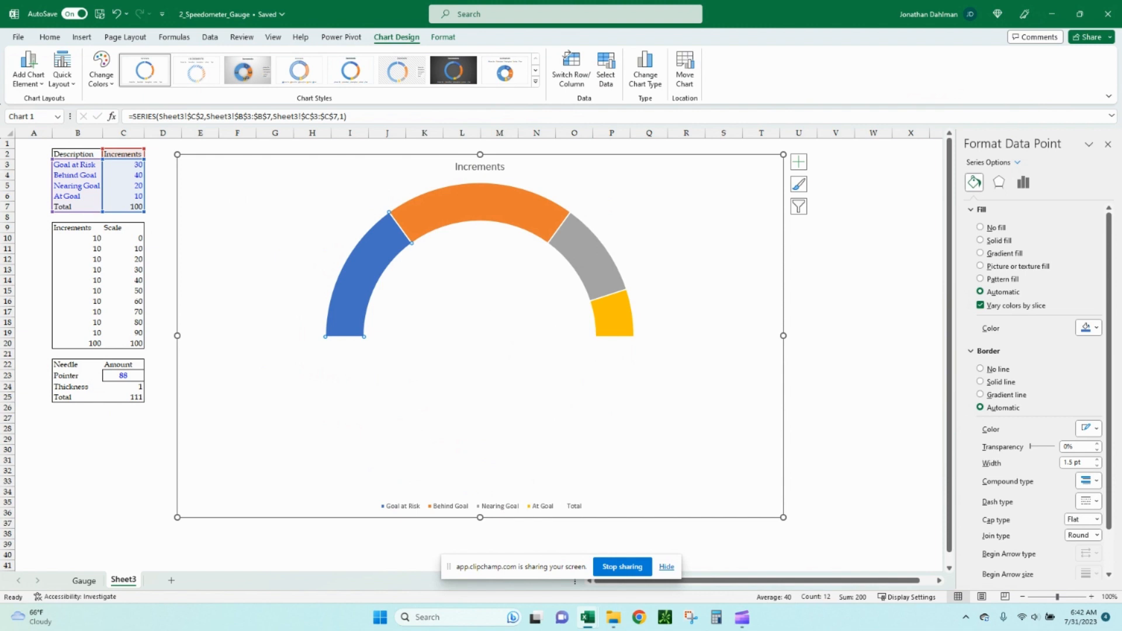
pyautogui.click(1096, 328)
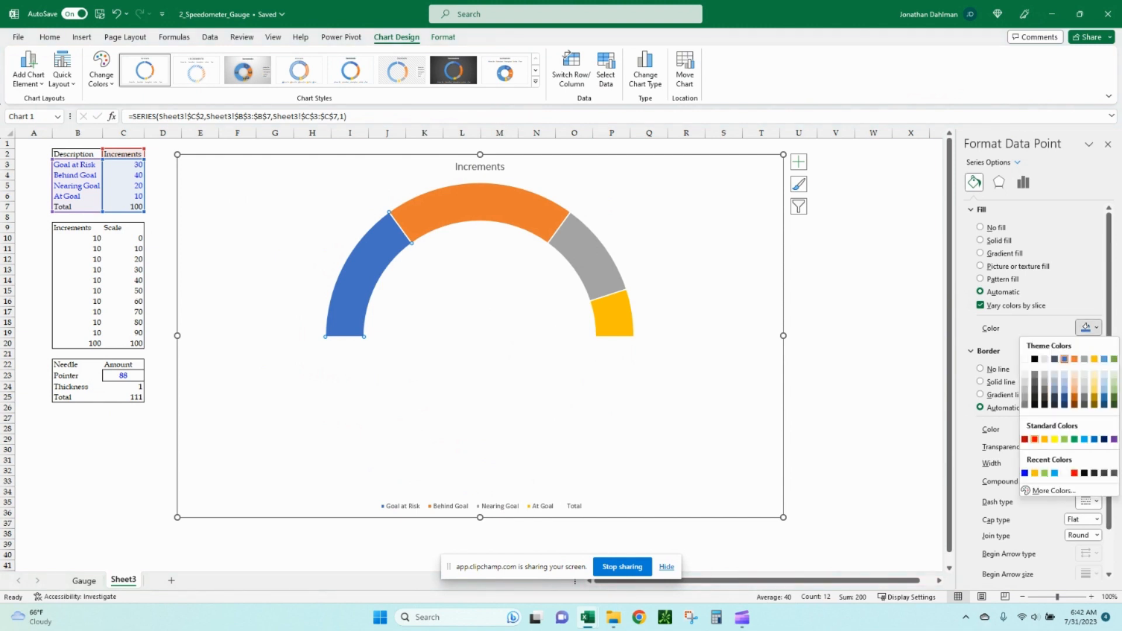
pyautogui.click(1003, 438)
pyautogui.click(479, 202)
pyautogui.click(1096, 328)
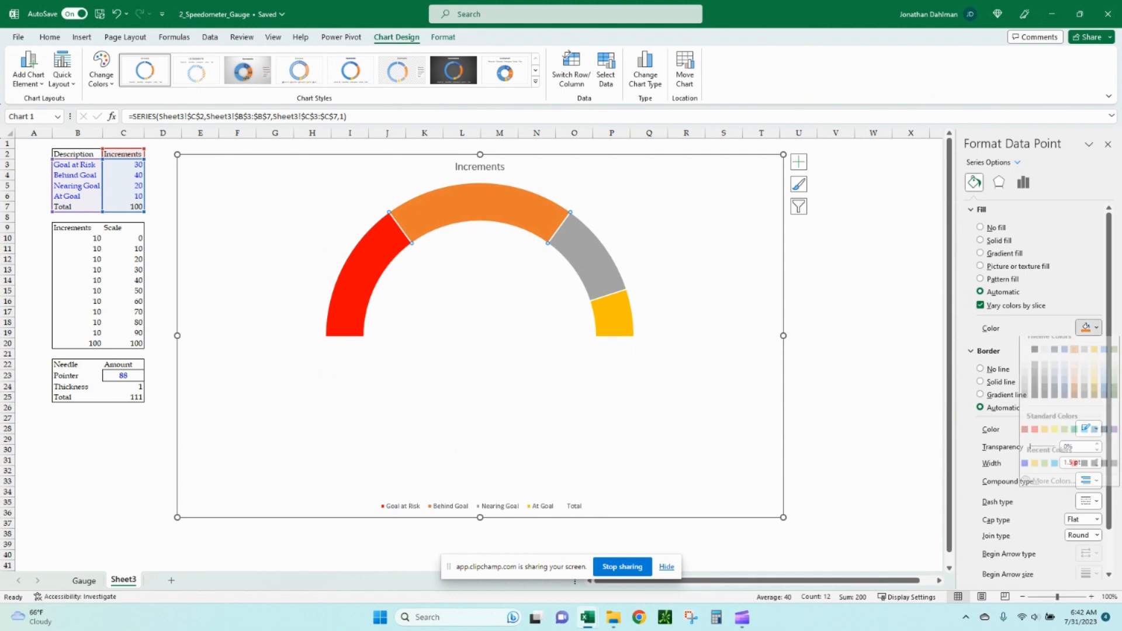
pyautogui.click(1044, 438)
# Color the Nearing Goal slice light blue and the At Goal slice green.
pyautogui.click(589, 257)
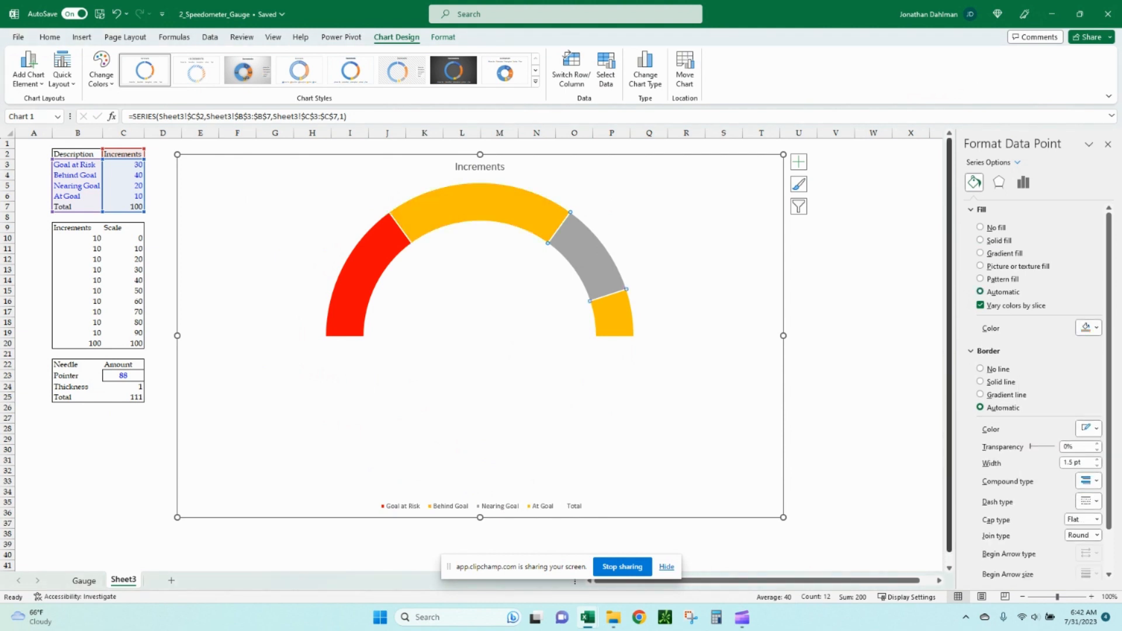
pyautogui.click(1096, 328)
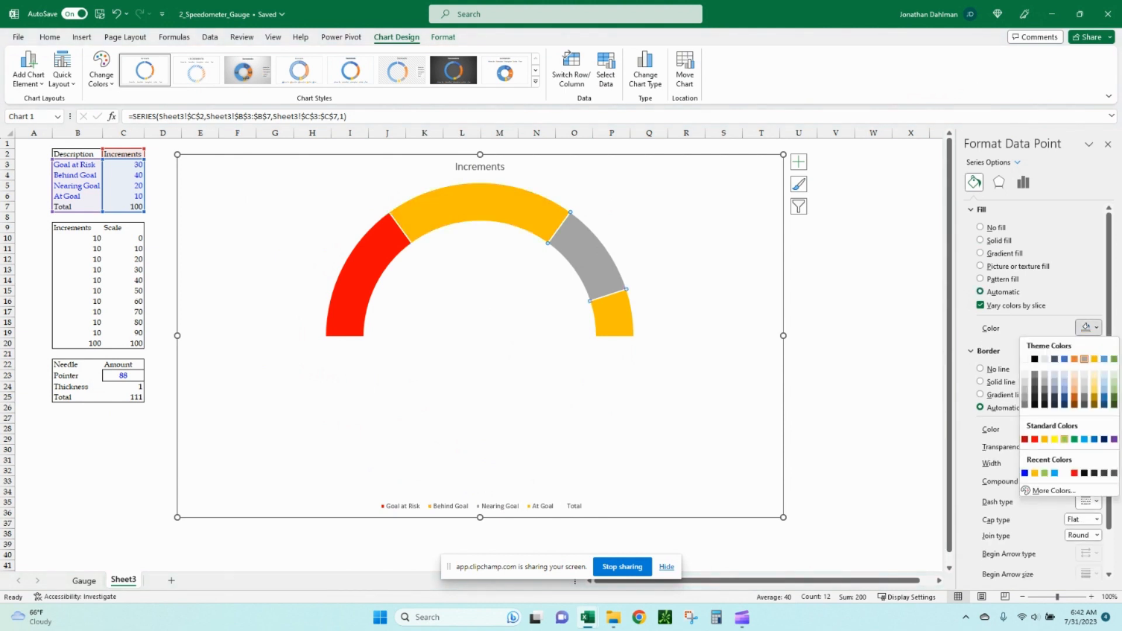
pyautogui.click(1084, 439)
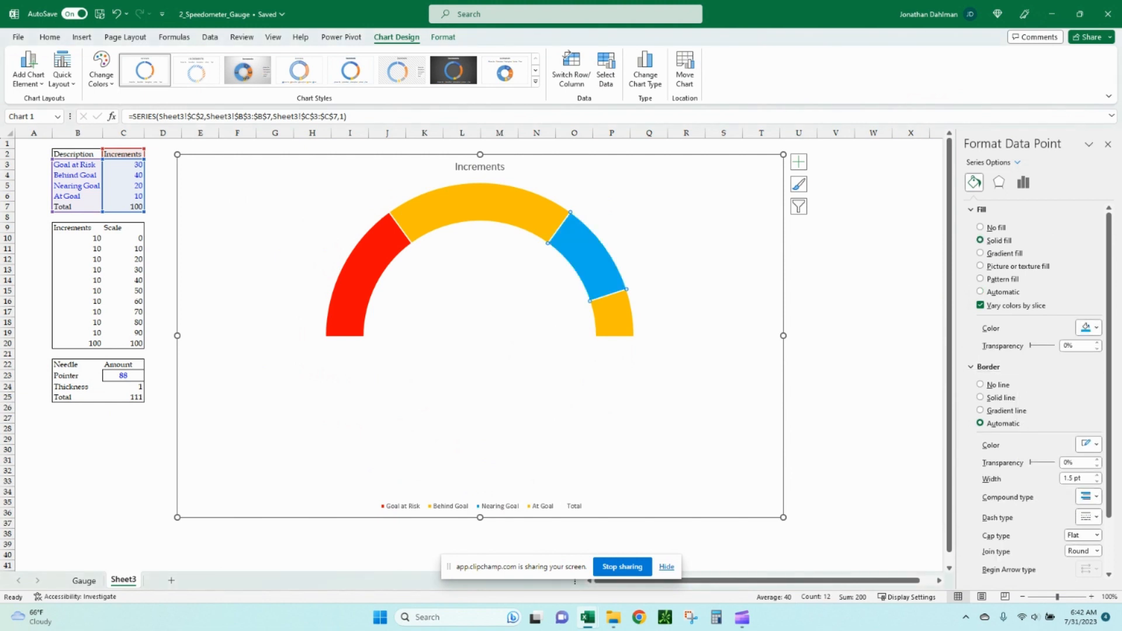
pyautogui.click(612, 316)
pyautogui.click(1096, 328)
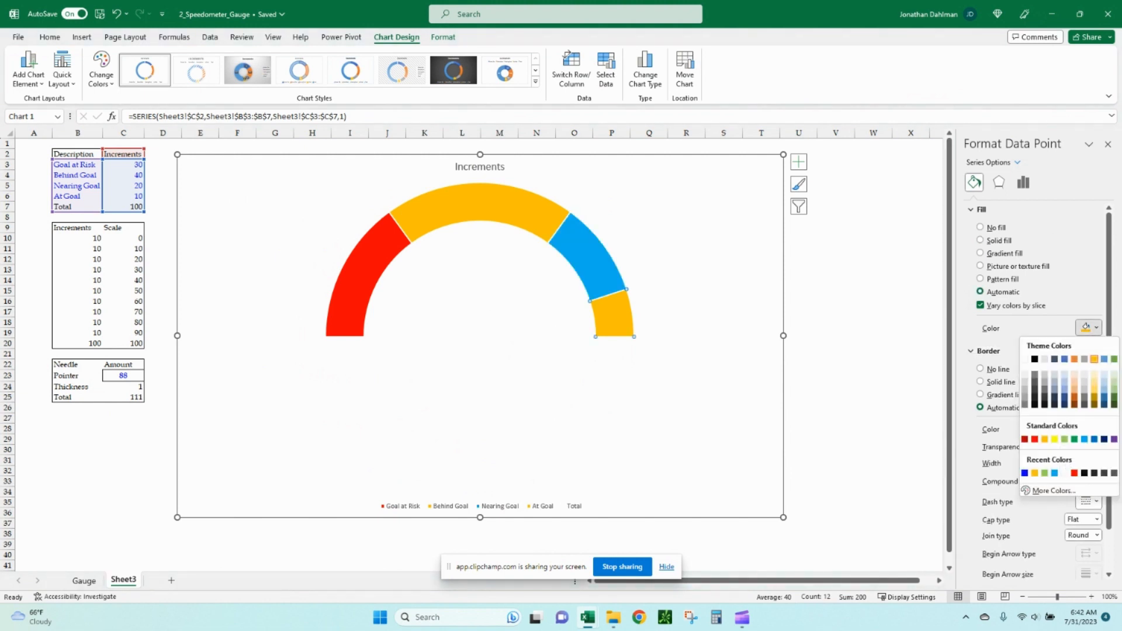
pyautogui.click(1064, 439)
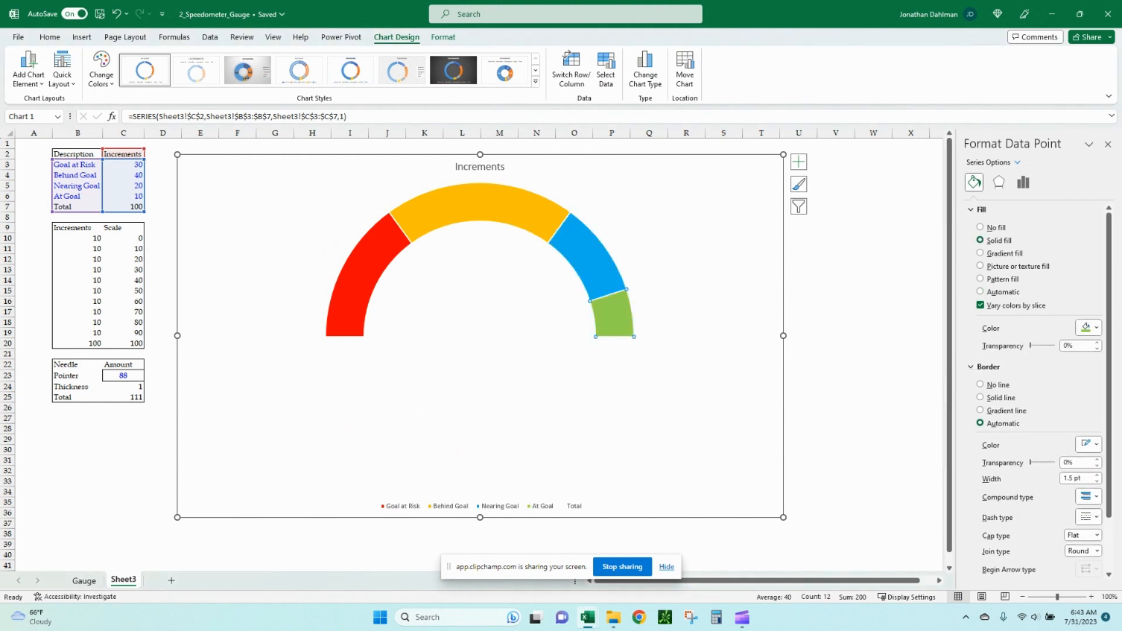
# Delete the chart's legend and its title.
pyautogui.click(508, 506)
pyautogui.press('Delete')
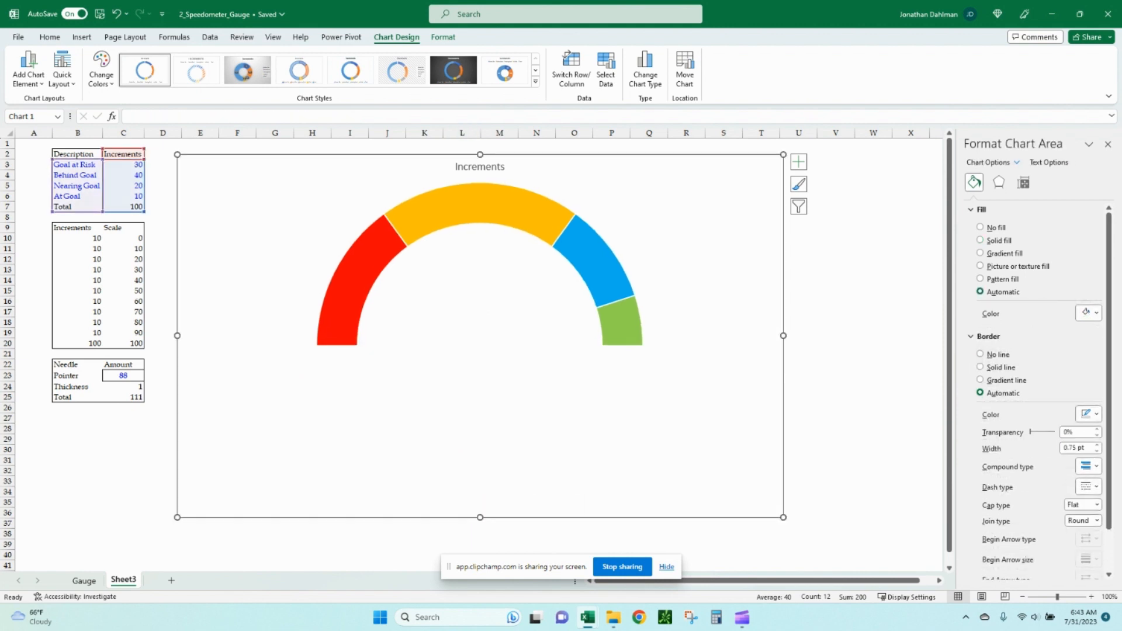
pyautogui.click(480, 167)
pyautogui.press('Delete')
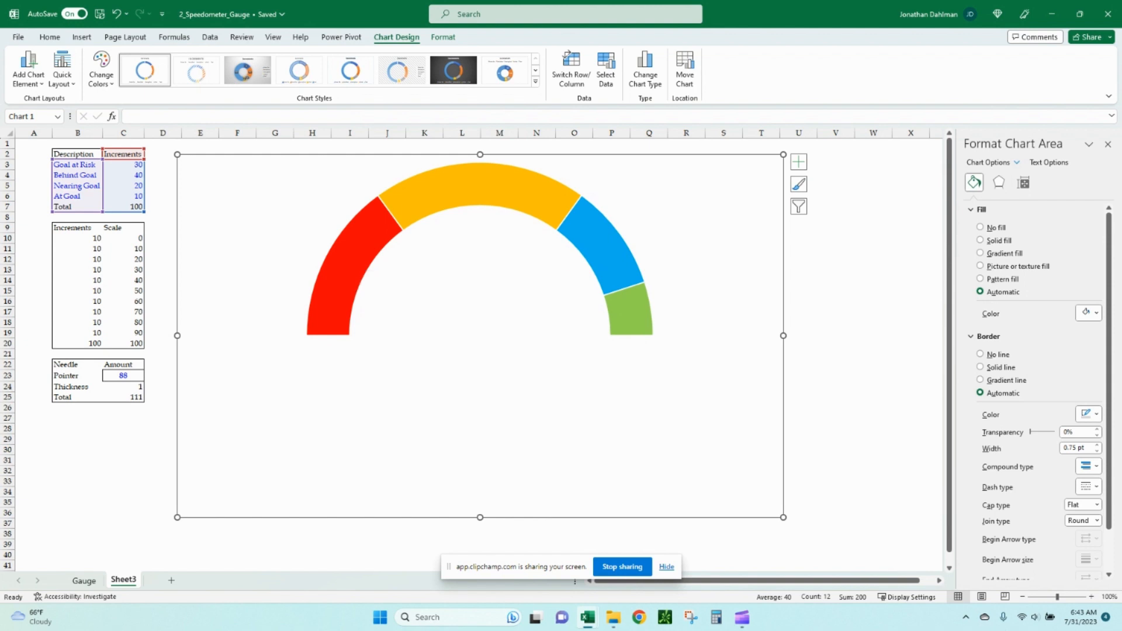
# Add data labels to the doughnut showing only the category name, without values or leader lines.
pyautogui.click(346, 287)
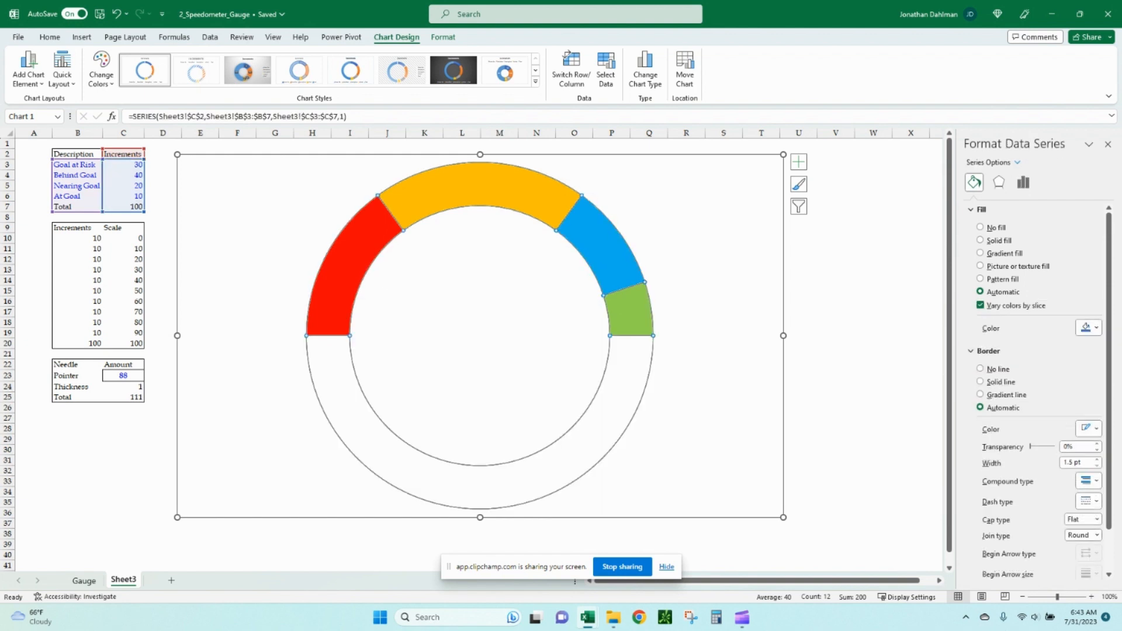
pyautogui.click(798, 161)
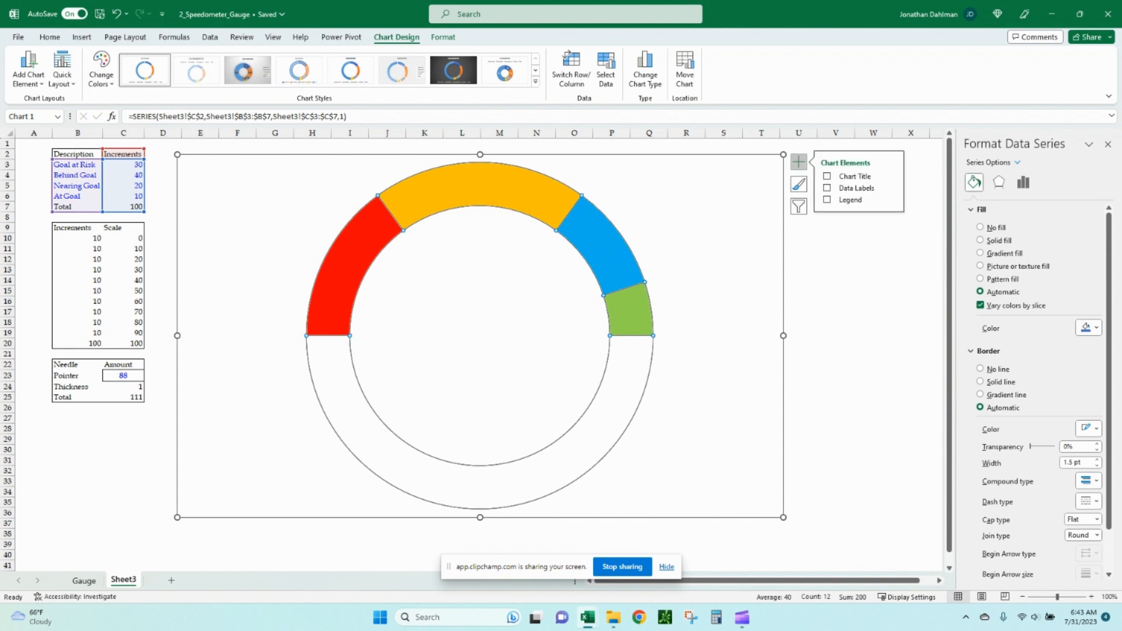
pyautogui.moveTo(891, 187)
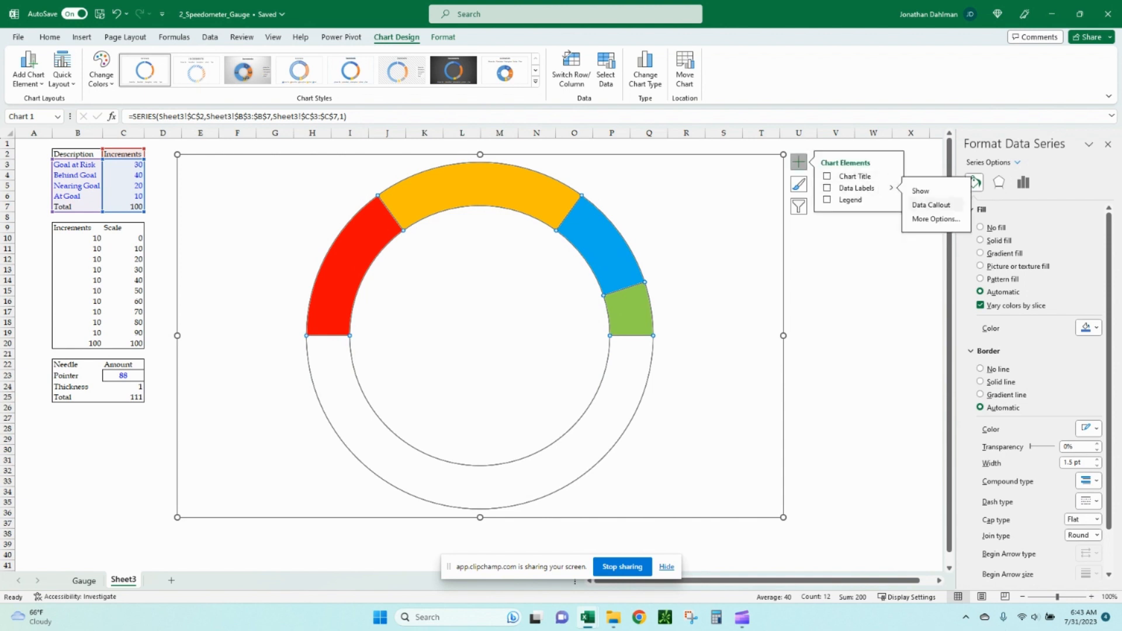
pyautogui.click(935, 219)
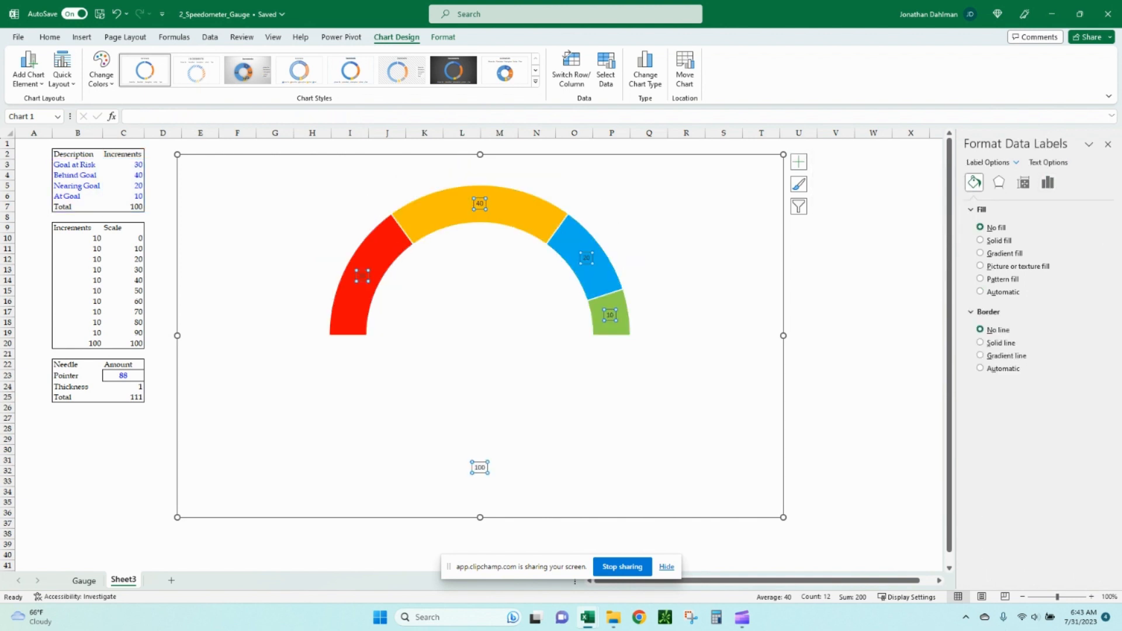
pyautogui.click(1048, 182)
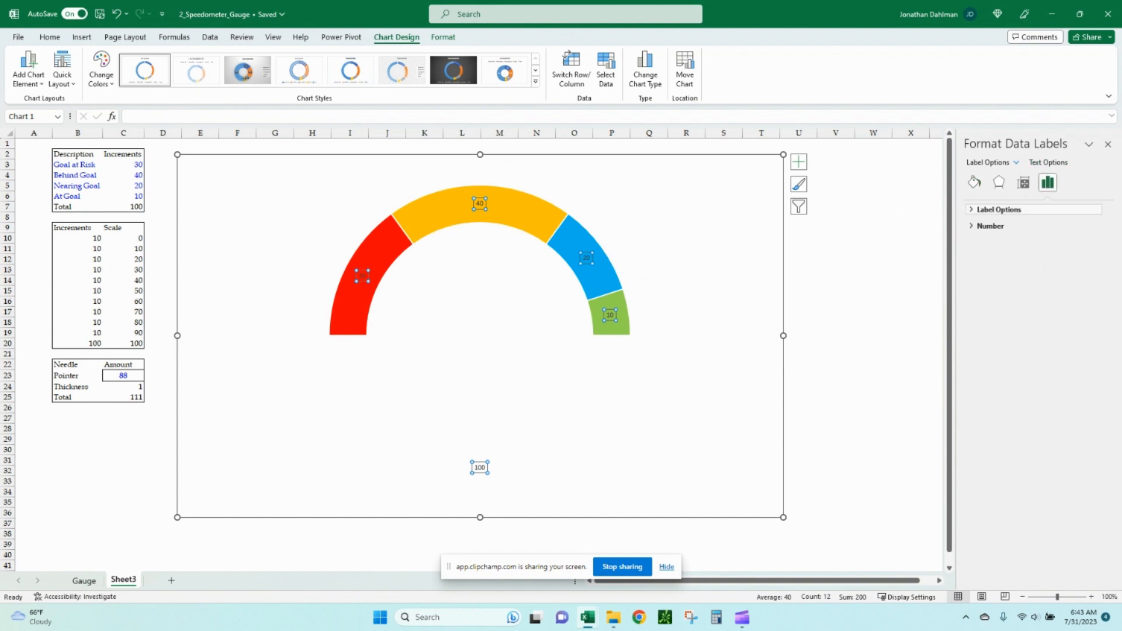
pyautogui.click(999, 209)
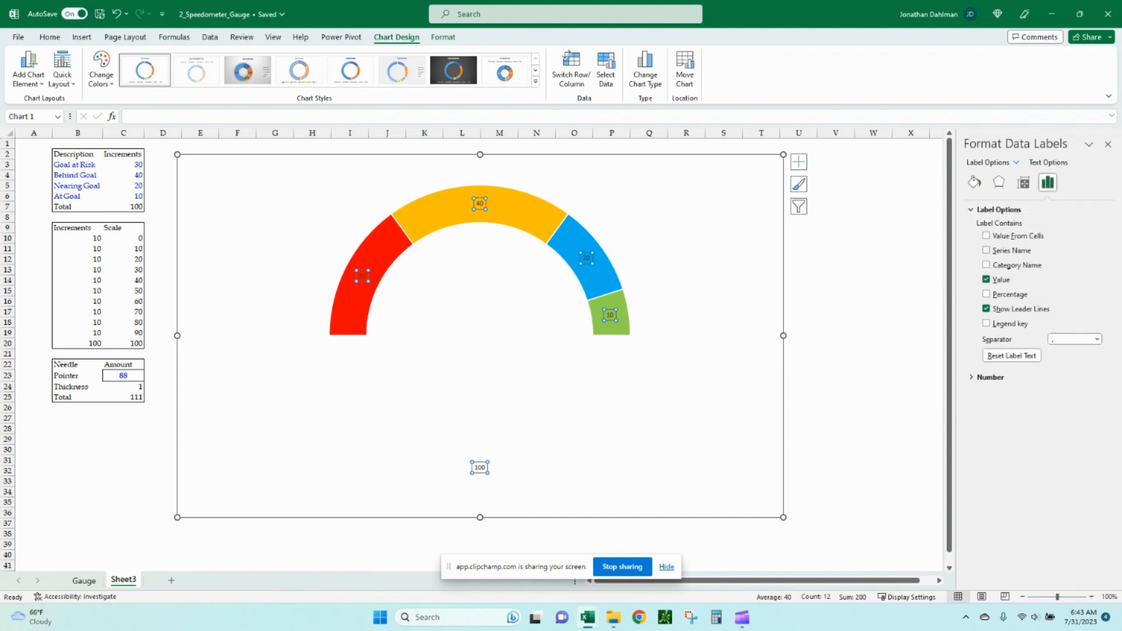
pyautogui.click(986, 265)
pyautogui.click(986, 280)
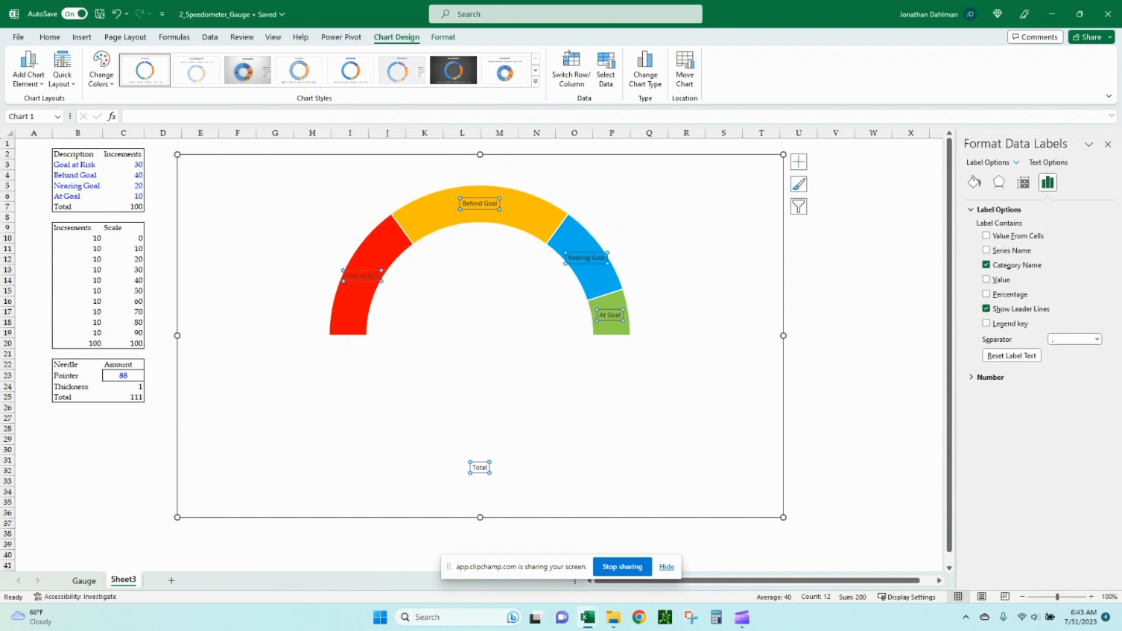
pyautogui.click(985, 308)
# Move the four category labels inward beneath their arcs and remove the category name from the Total label.
pyautogui.moveTo(362, 275); pyautogui.dragTo(395, 301)
pyautogui.moveTo(480, 203); pyautogui.dragTo(482, 234)
pyautogui.moveTo(587, 258); pyautogui.dragTo(548, 274)
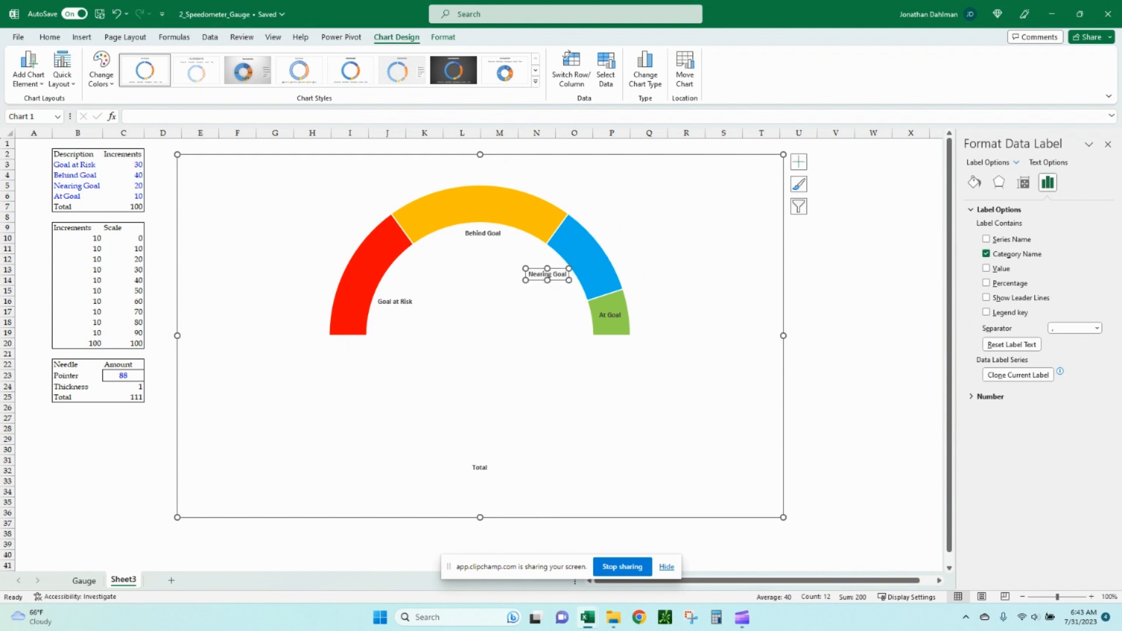
pyautogui.click(607, 315)
pyautogui.moveTo(607, 315); pyautogui.dragTo(569, 321)
pyautogui.click(480, 467)
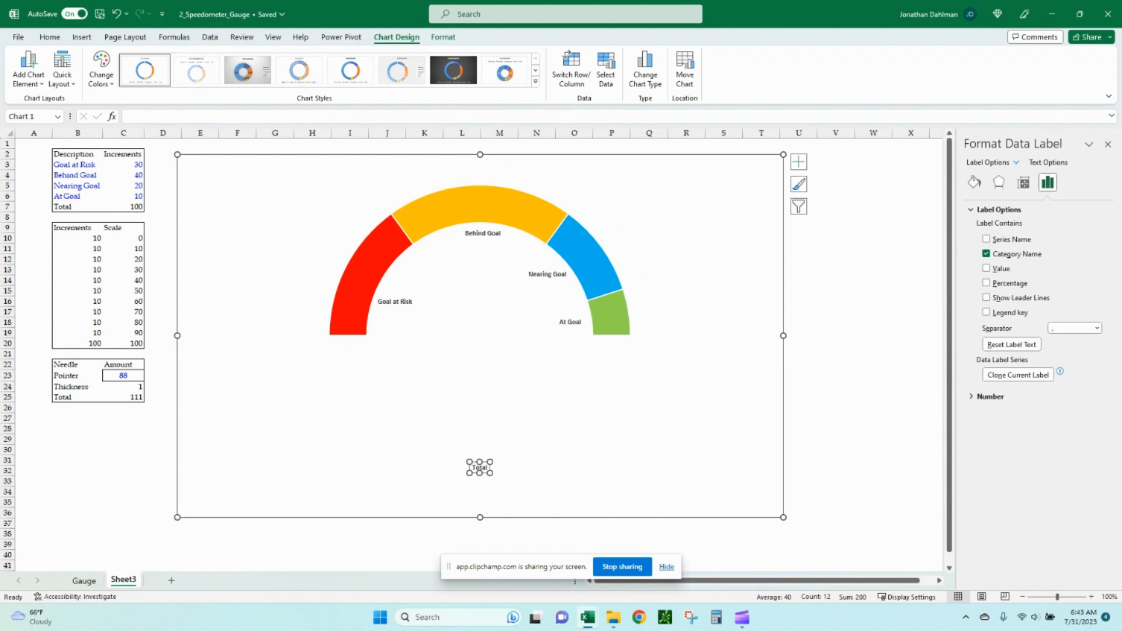
pyautogui.click(986, 254)
# Add a second chart series named "Scale" using values B10:B20.
pyautogui.click(84, 581)
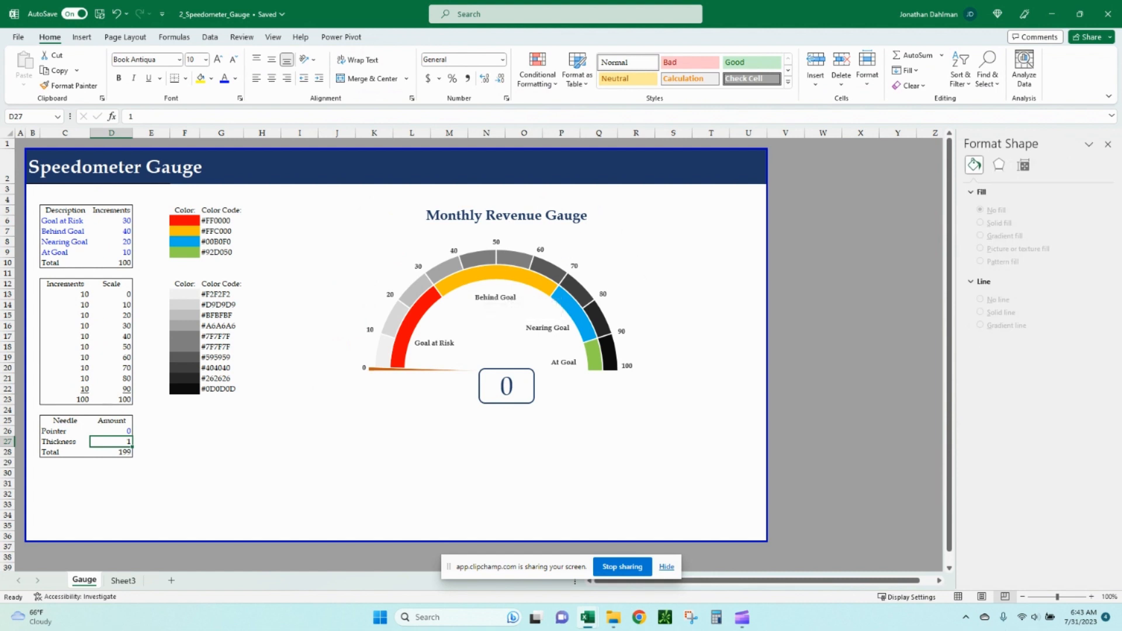
pyautogui.click(124, 580)
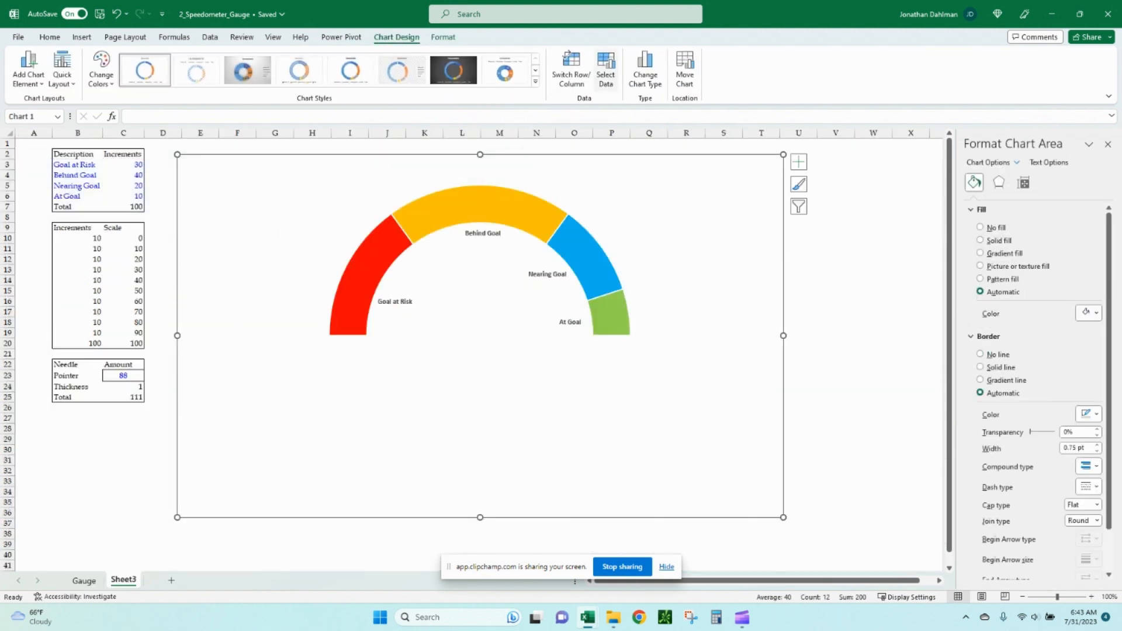
pyautogui.click(606, 70)
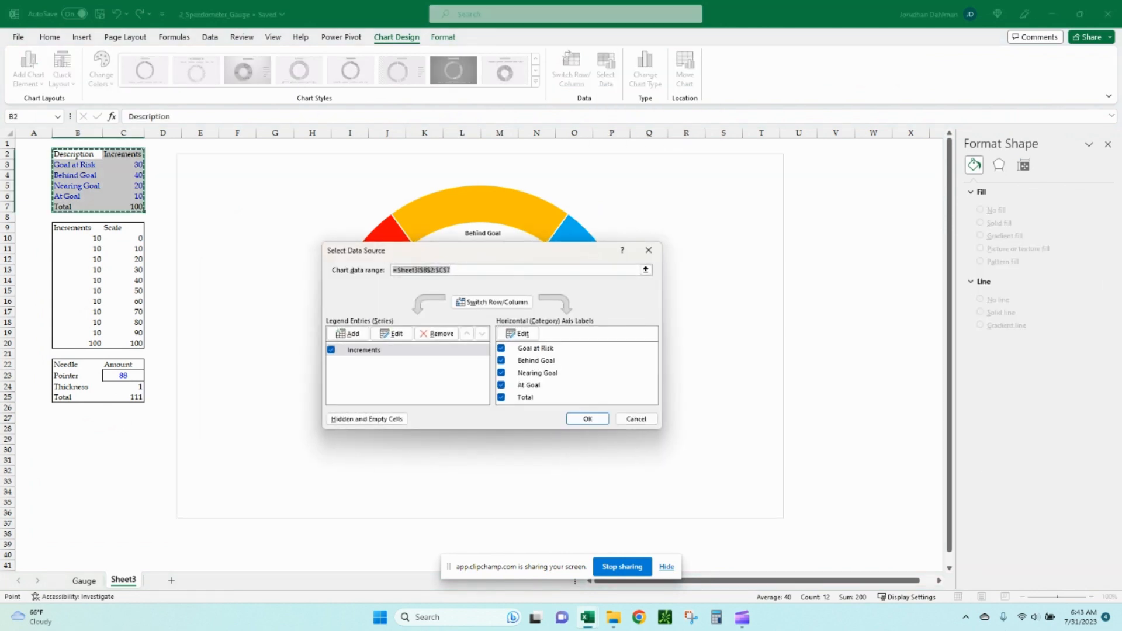
pyautogui.click(349, 333)
pyautogui.write('"')
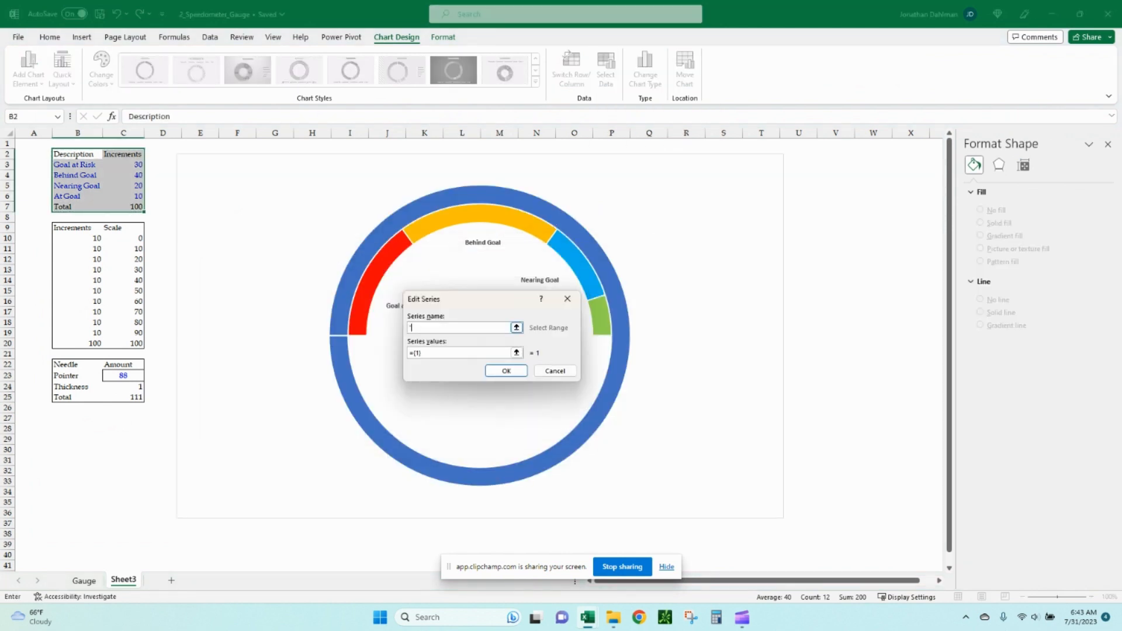
pyautogui.write('Scale"')
pyautogui.click(516, 352)
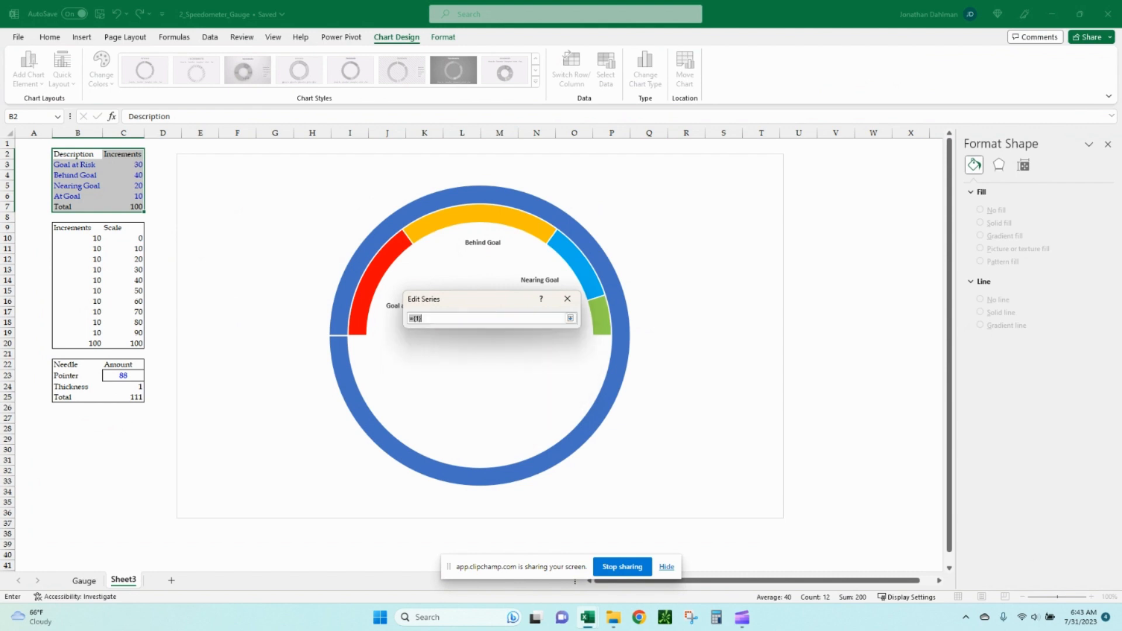
pyautogui.moveTo(77, 238); pyautogui.dragTo(91, 343)
pyautogui.click(570, 318)
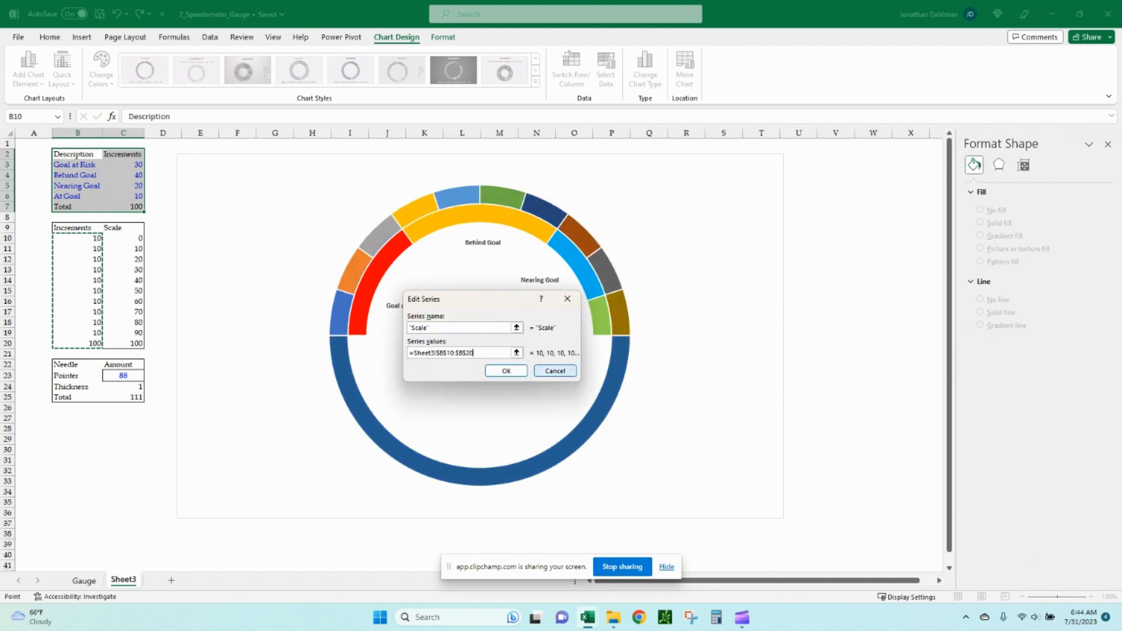
pyautogui.click(506, 371)
pyautogui.click(584, 418)
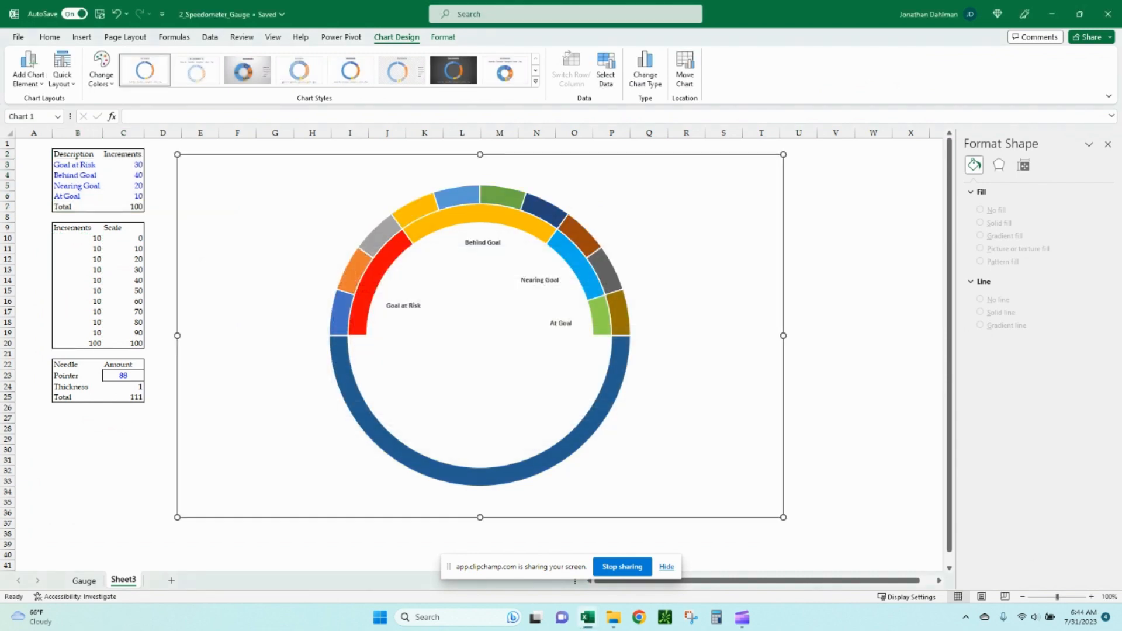
# Fill the bottom 100 slice of the outer Scale ring white.
pyautogui.click(577, 429)
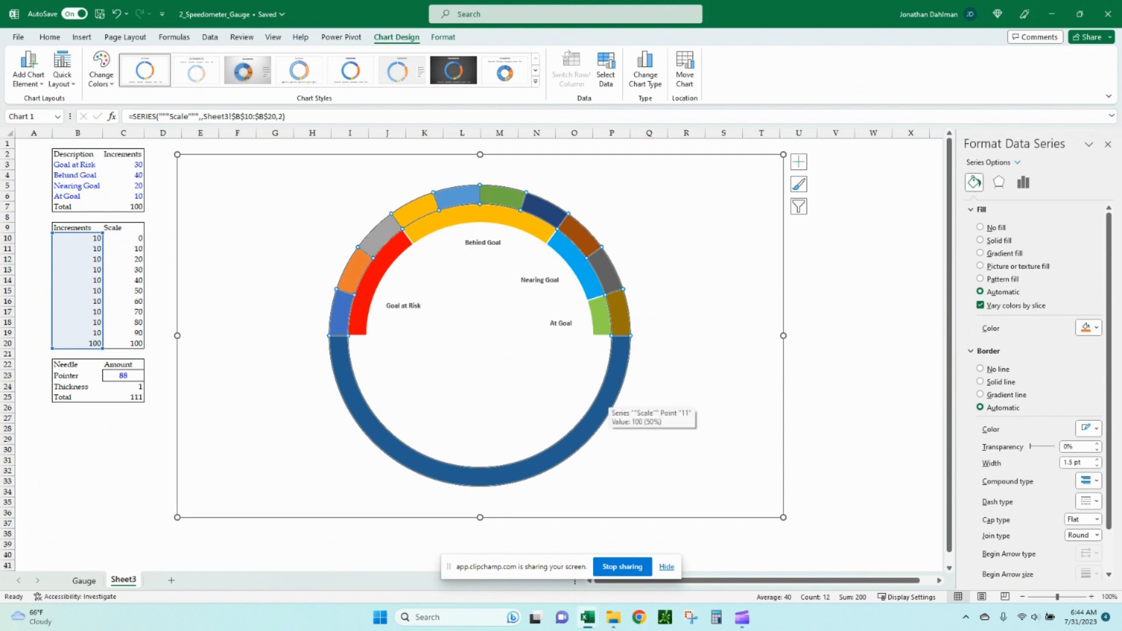
pyautogui.click(608, 405)
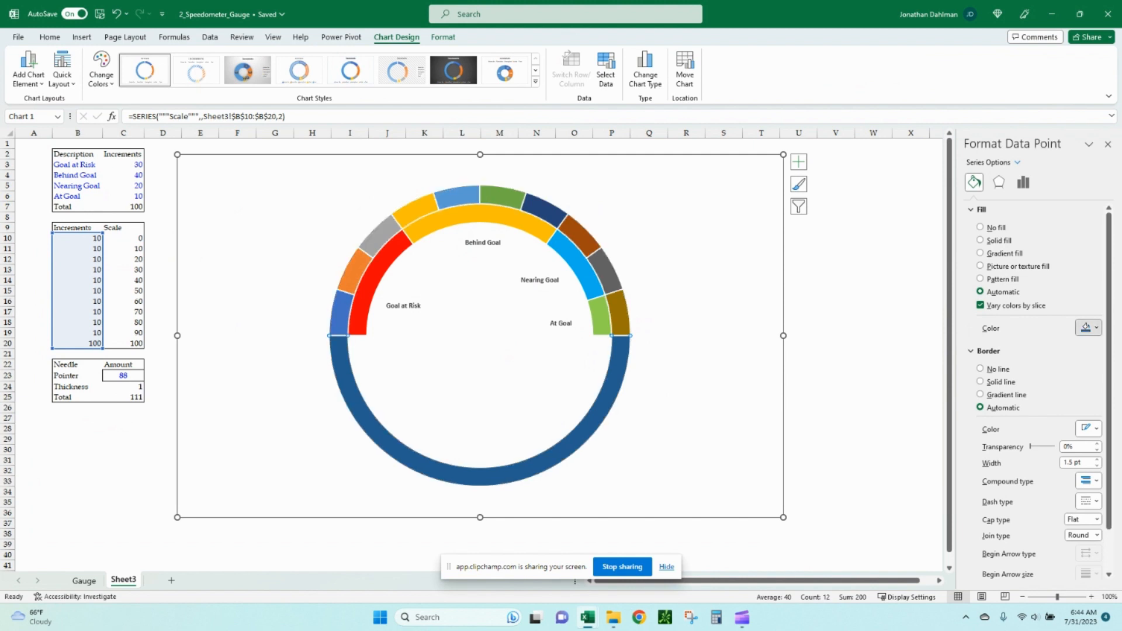
pyautogui.click(1093, 327)
pyautogui.click(1024, 359)
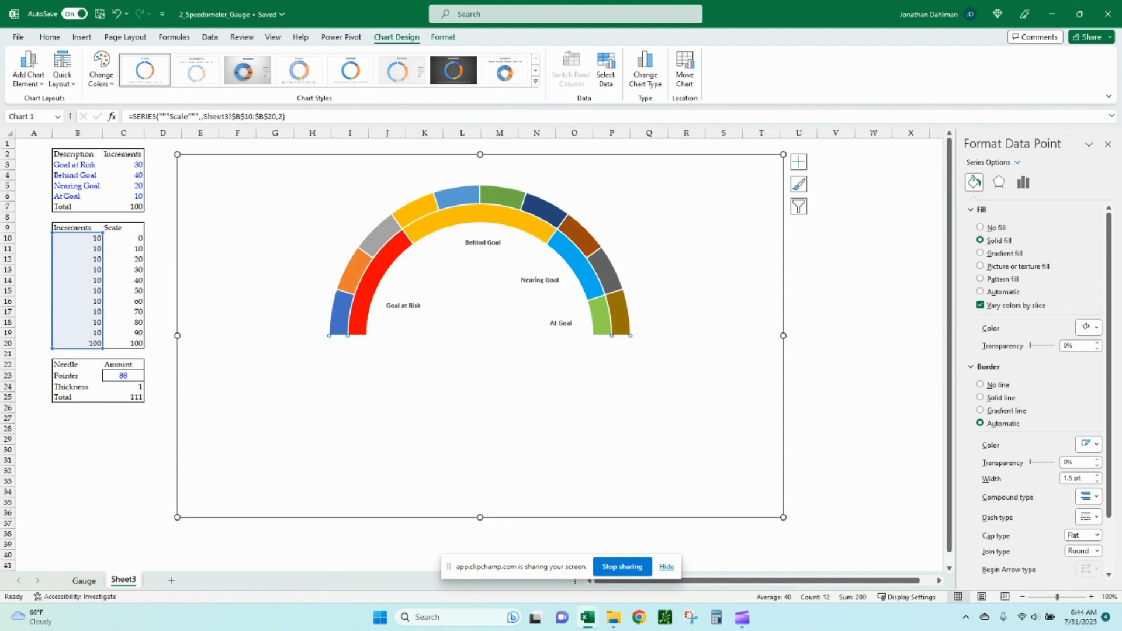
# Shade the first three slices of the Scale ring in progressively darker very light grays.
pyautogui.click(286, 292)
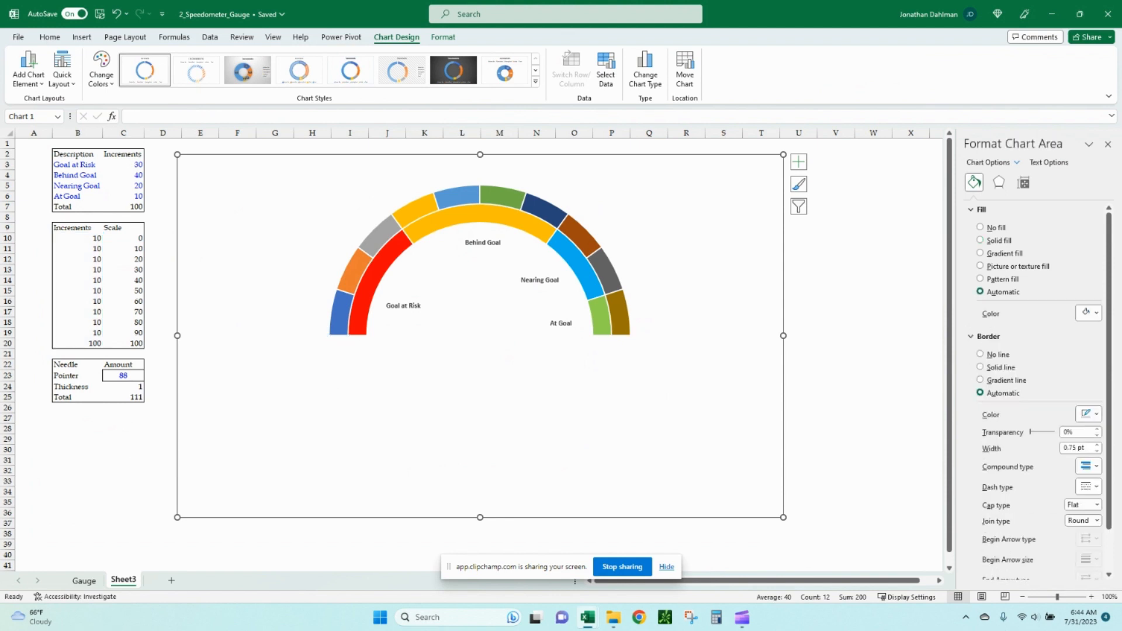
pyautogui.click(343, 315)
pyautogui.click(342, 316)
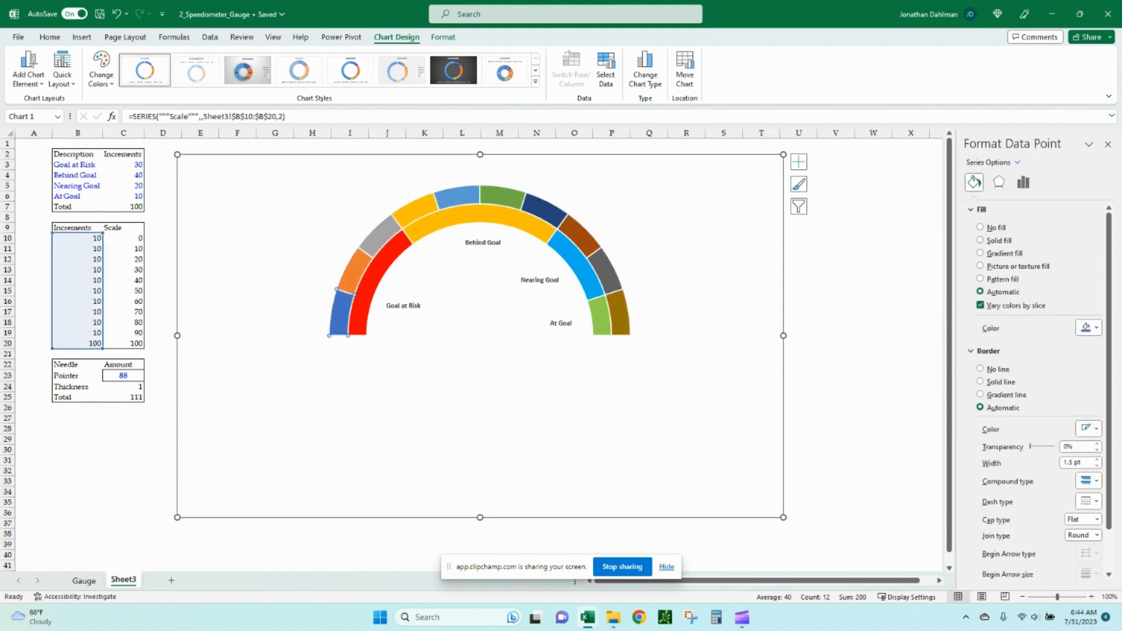
pyautogui.click(1096, 327)
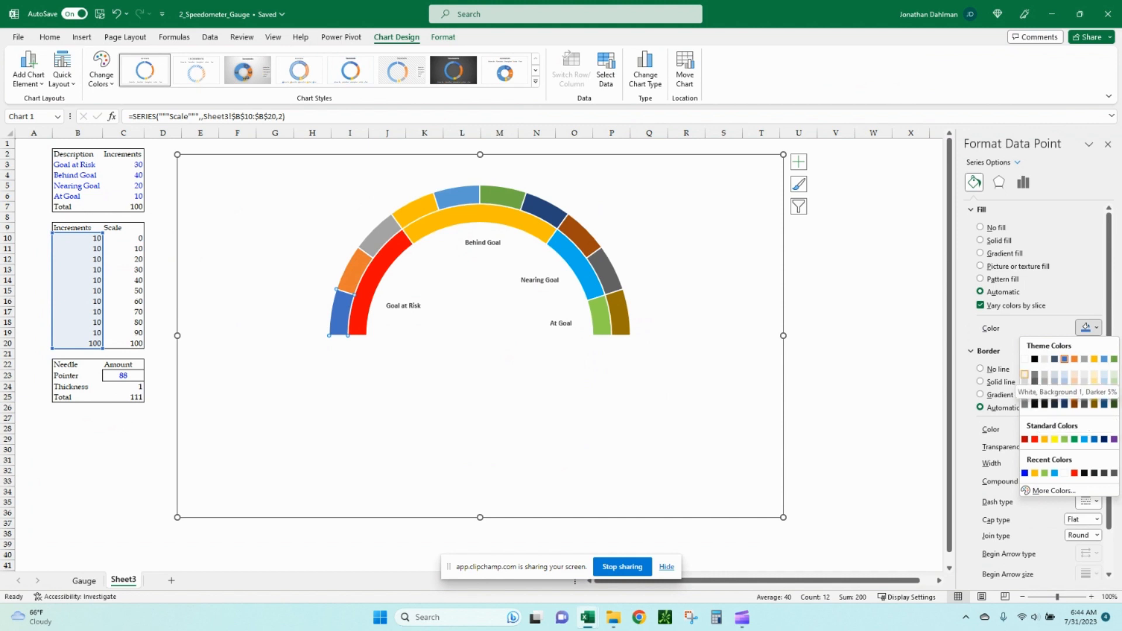
pyautogui.click(1024, 372)
pyautogui.click(355, 272)
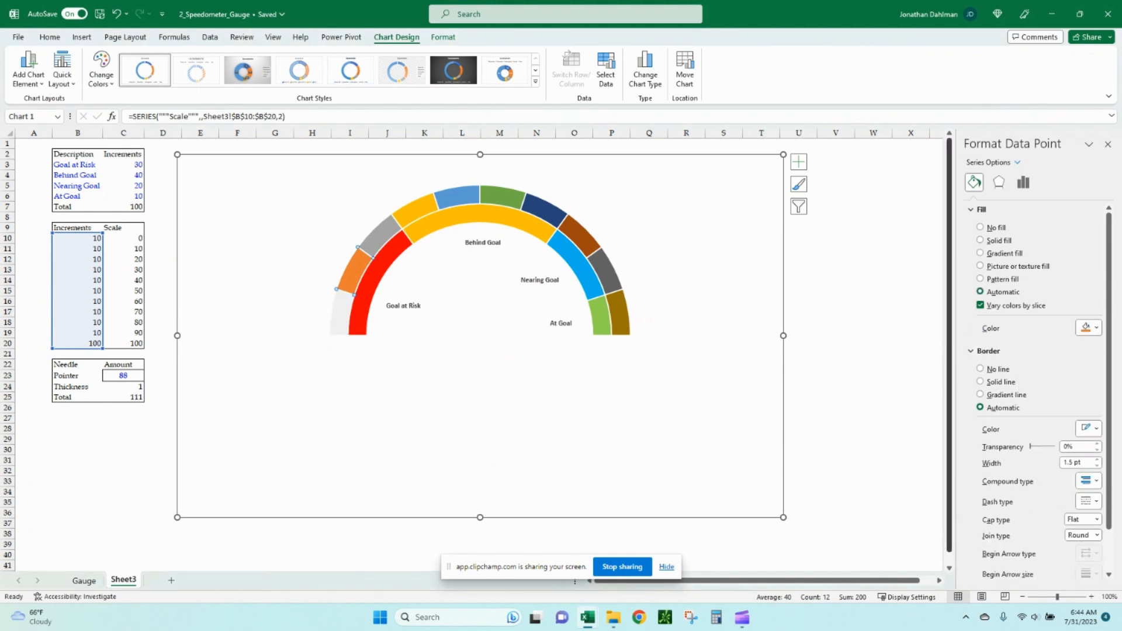
pyautogui.click(1088, 327)
pyautogui.click(1024, 381)
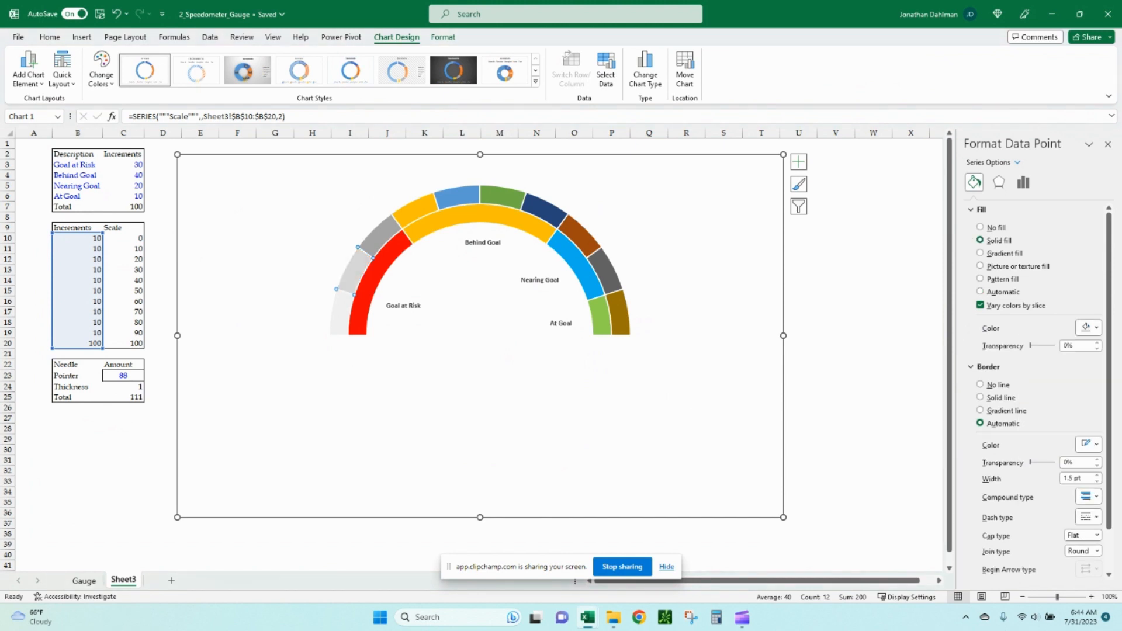
pyautogui.click(381, 236)
pyautogui.click(1088, 328)
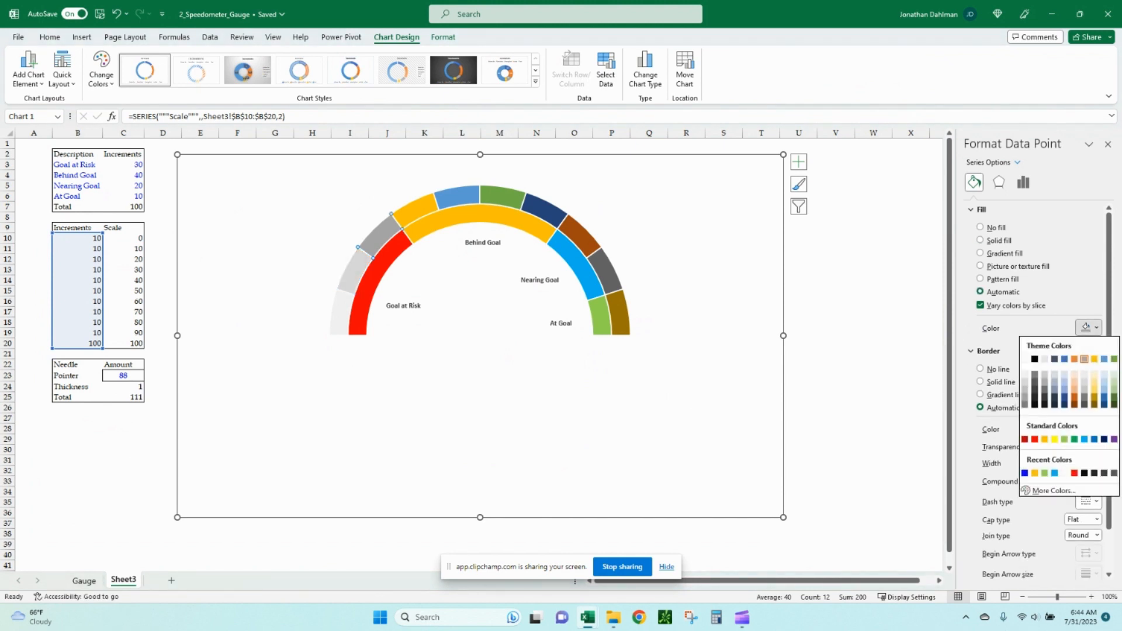
pyautogui.click(1025, 381)
# Shade the next three Scale ring slices across the top in medium gray tones.
pyautogui.click(413, 206)
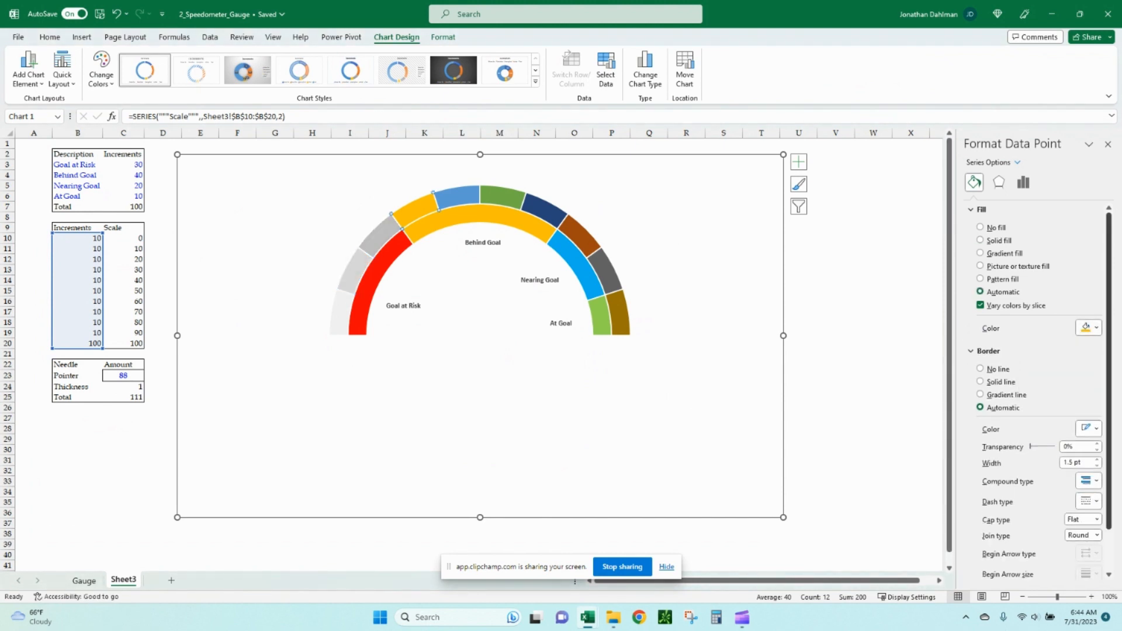
pyautogui.click(1088, 328)
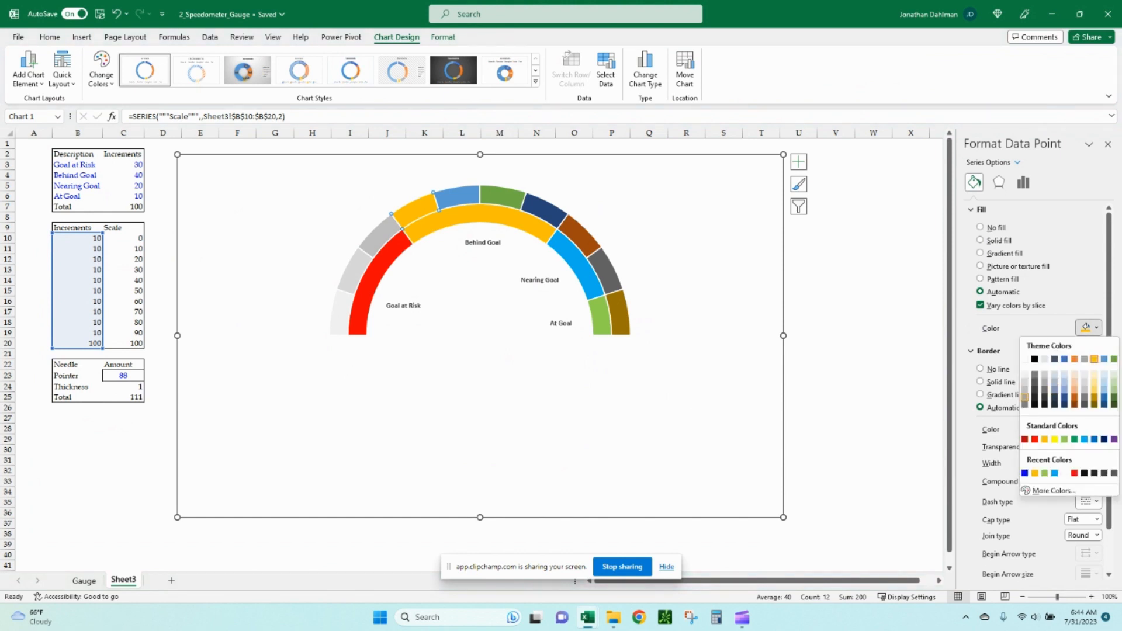
pyautogui.click(1025, 389)
pyautogui.click(457, 197)
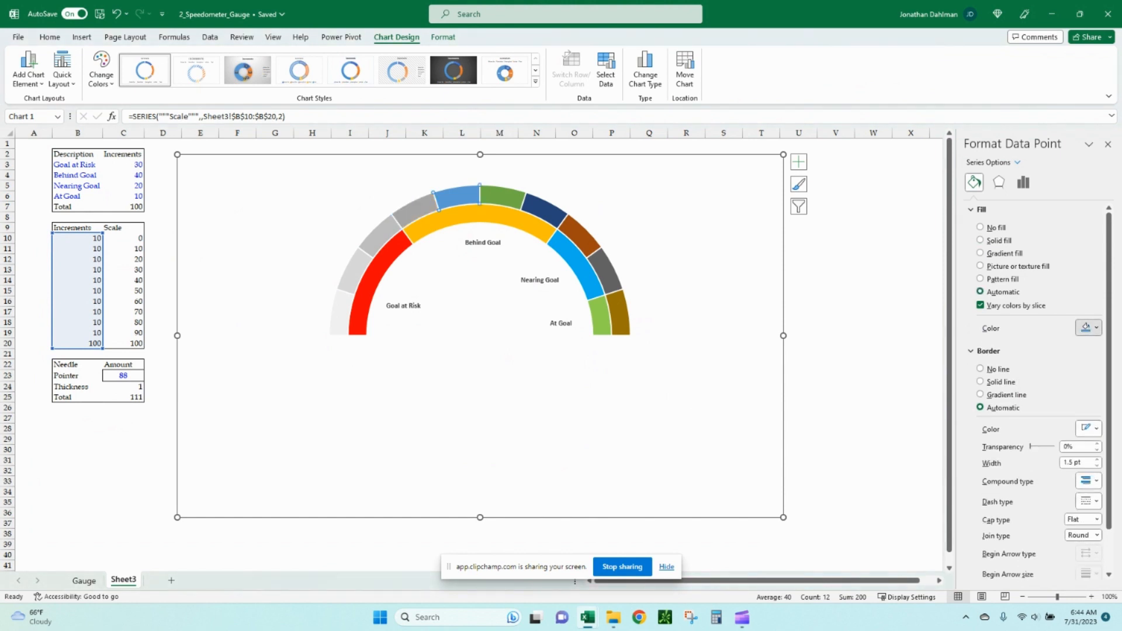
pyautogui.click(1088, 328)
pyautogui.click(1025, 404)
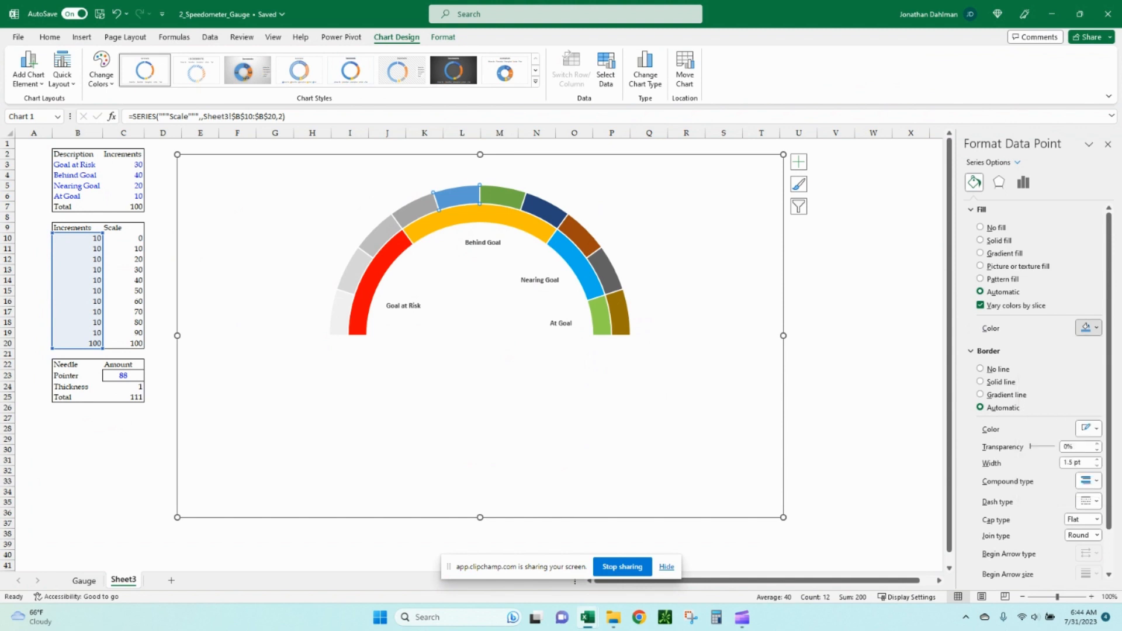
pyautogui.click(1088, 328)
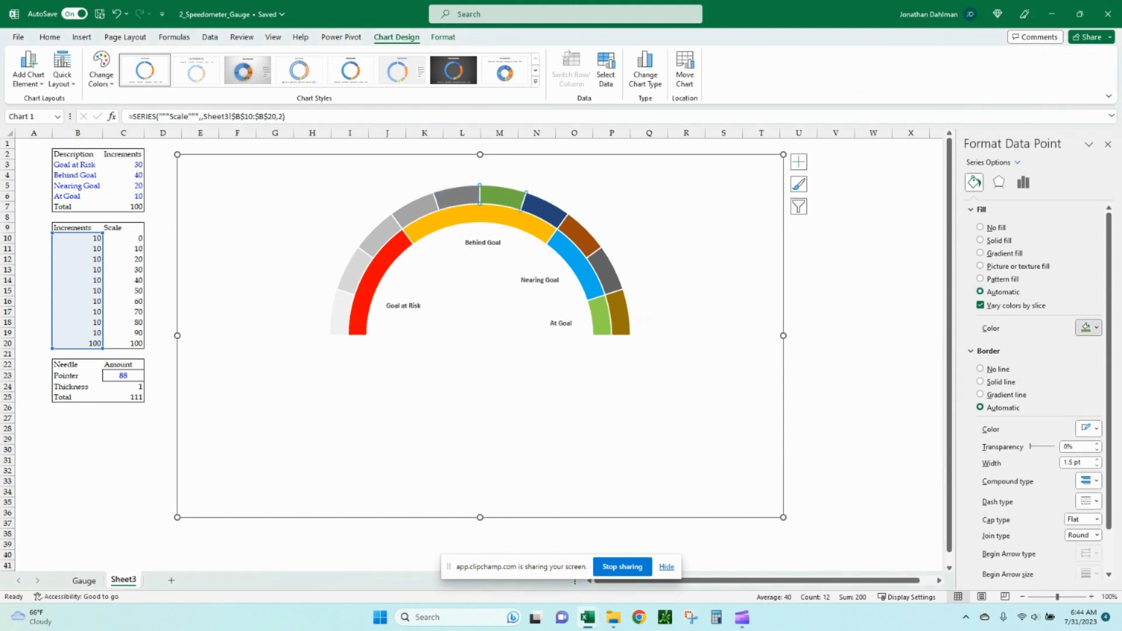
pyautogui.click(1034, 374)
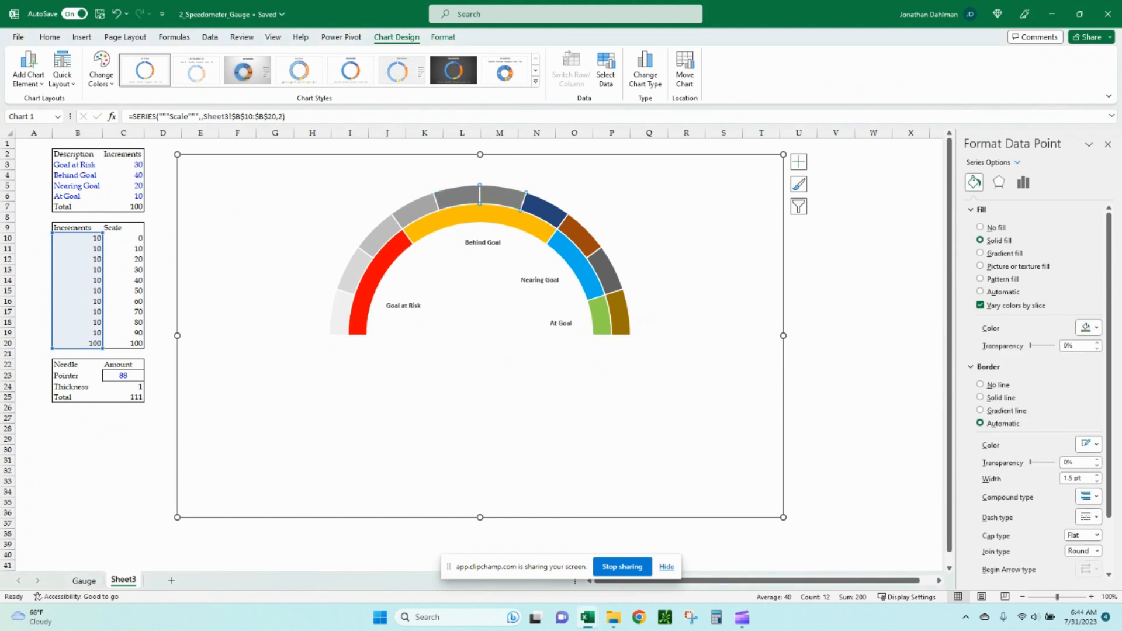
# Shade the remaining four Scale ring slices in dark grays, finishing with black at the end.
pyautogui.click(544, 210)
pyautogui.click(1088, 328)
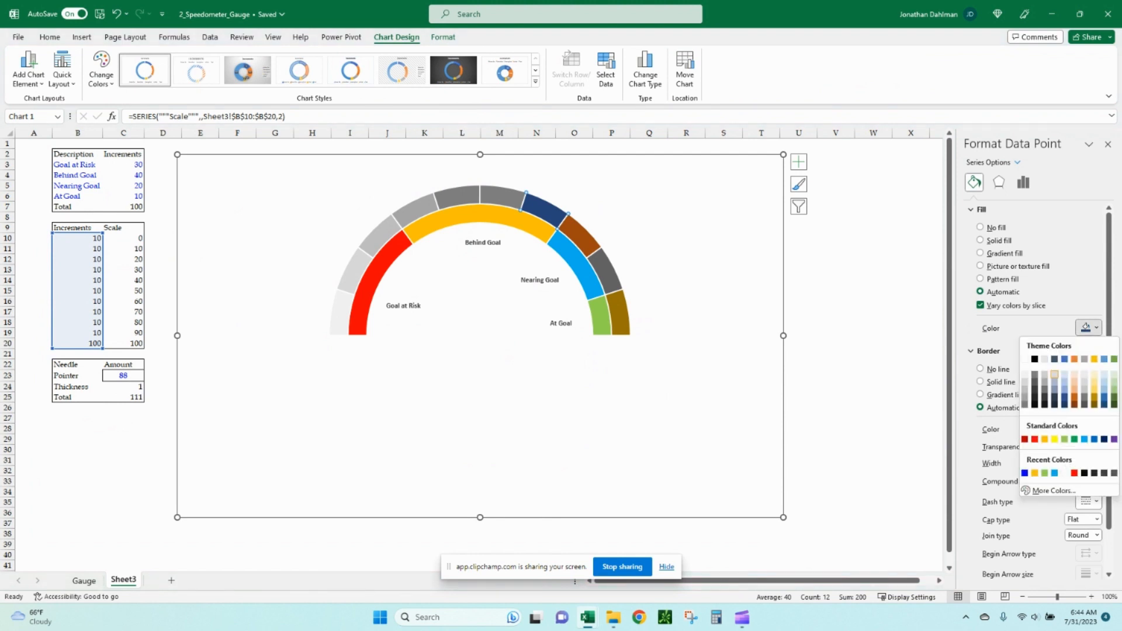
pyautogui.click(1035, 377)
pyautogui.click(579, 238)
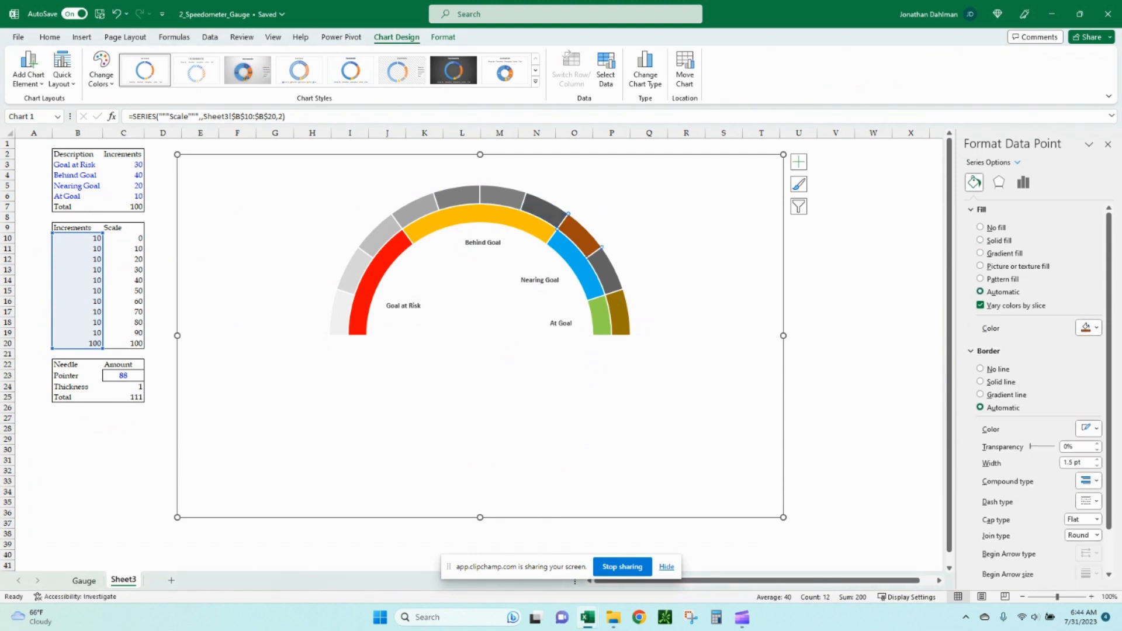
pyautogui.click(1088, 328)
pyautogui.click(1033, 390)
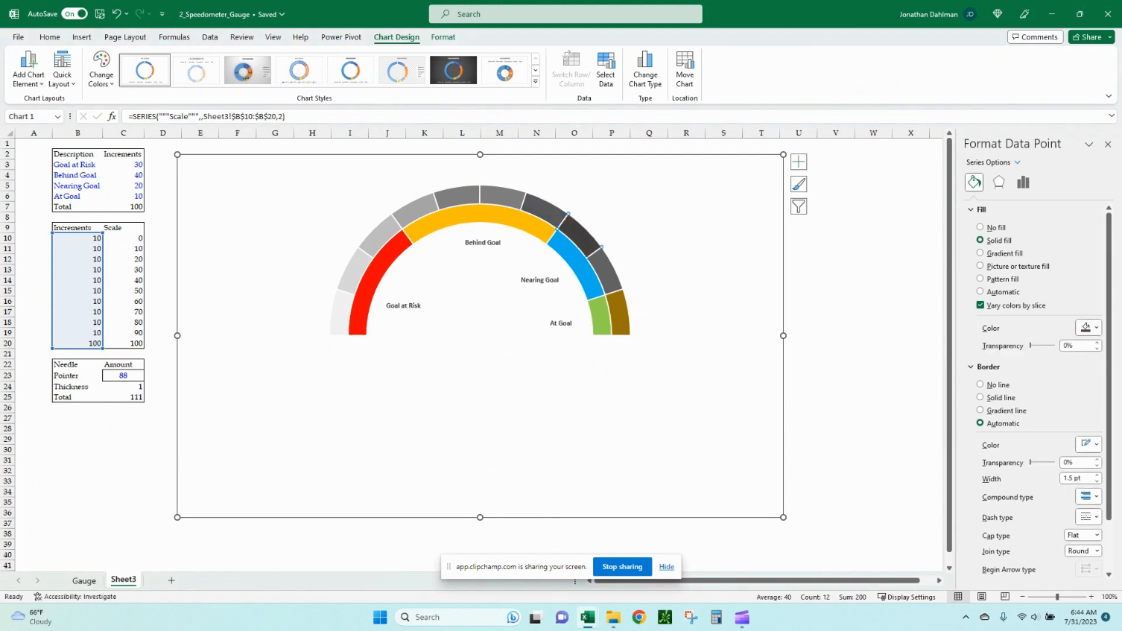
pyautogui.click(605, 270)
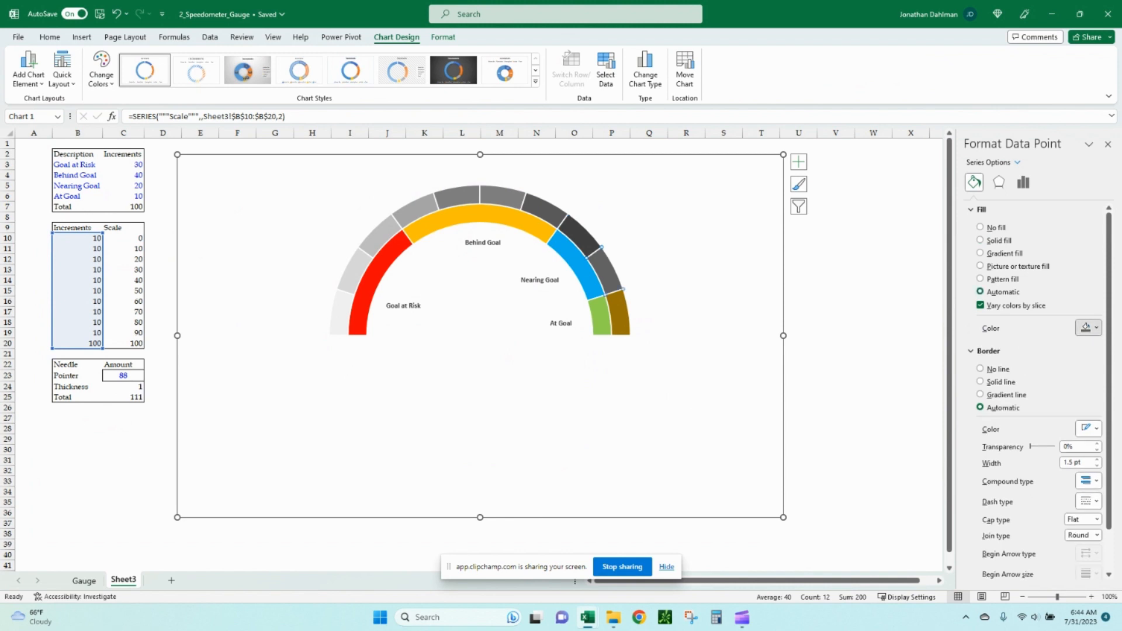
pyautogui.click(1088, 328)
pyautogui.click(1033, 398)
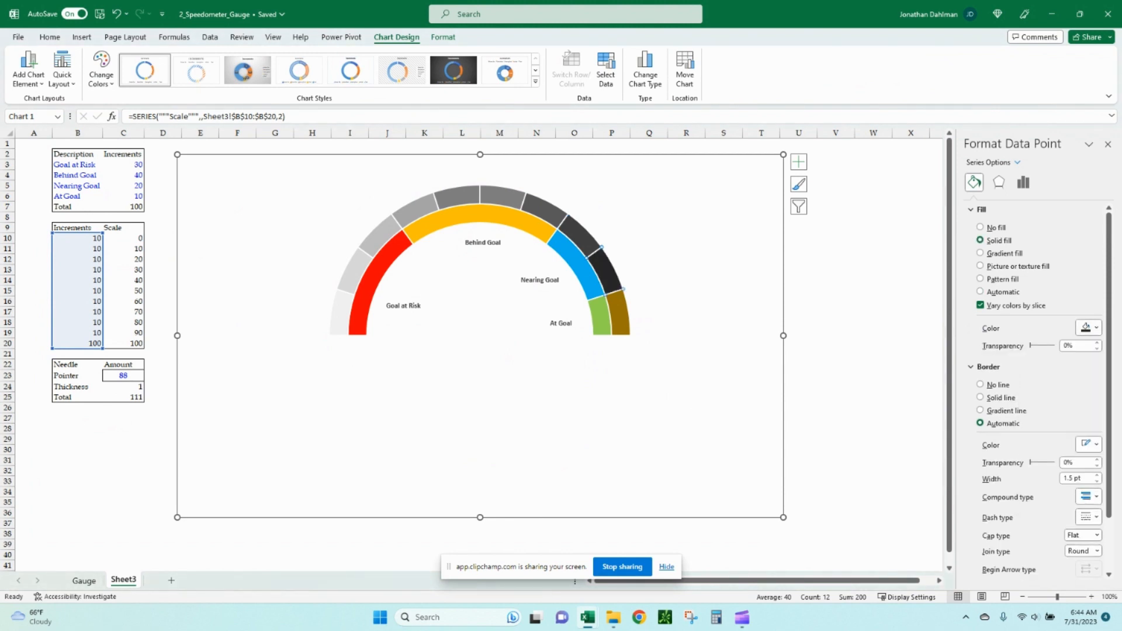
pyautogui.click(619, 314)
pyautogui.click(1088, 328)
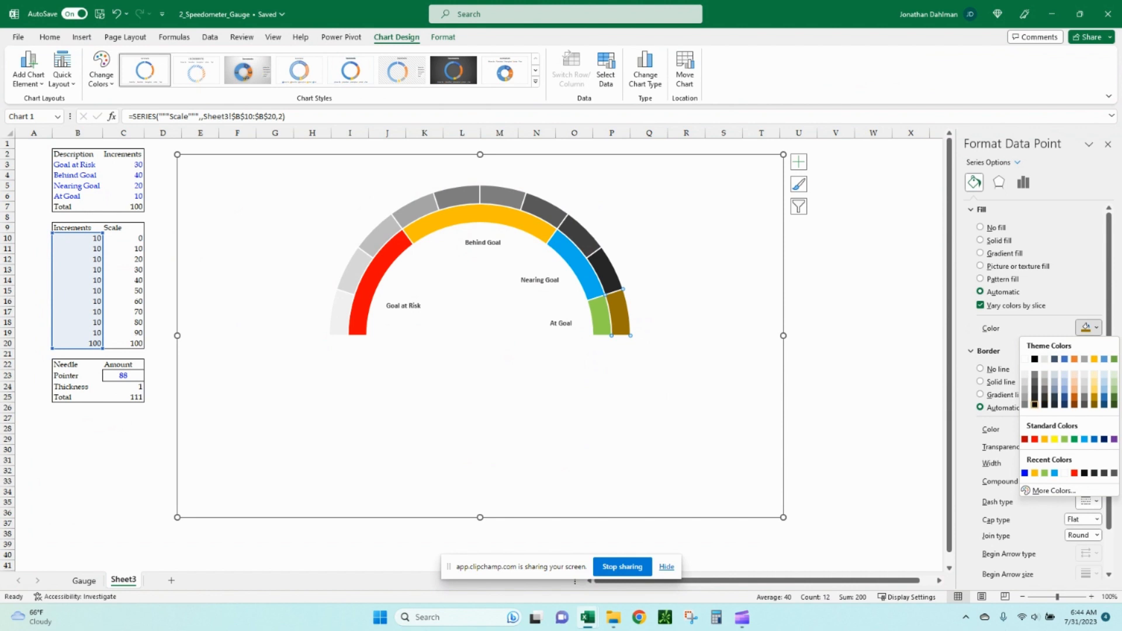
pyautogui.click(1033, 399)
pyautogui.click(502, 357)
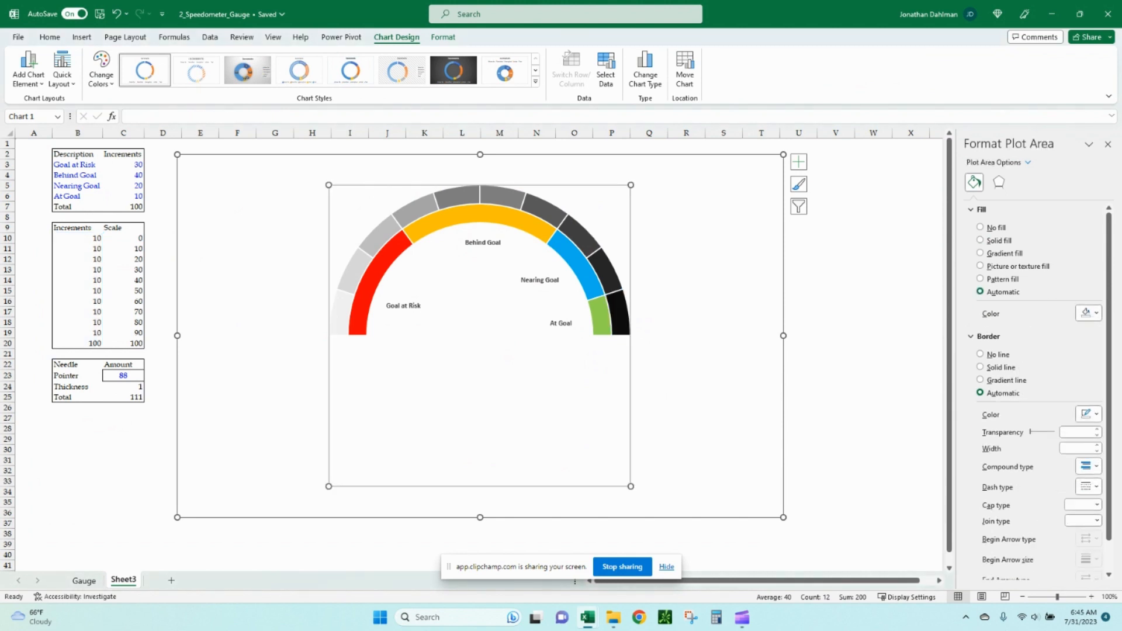
# Add data labels to the Scale ring using values from cells C10:C20, without values or leader lines.
pyautogui.click(501, 196)
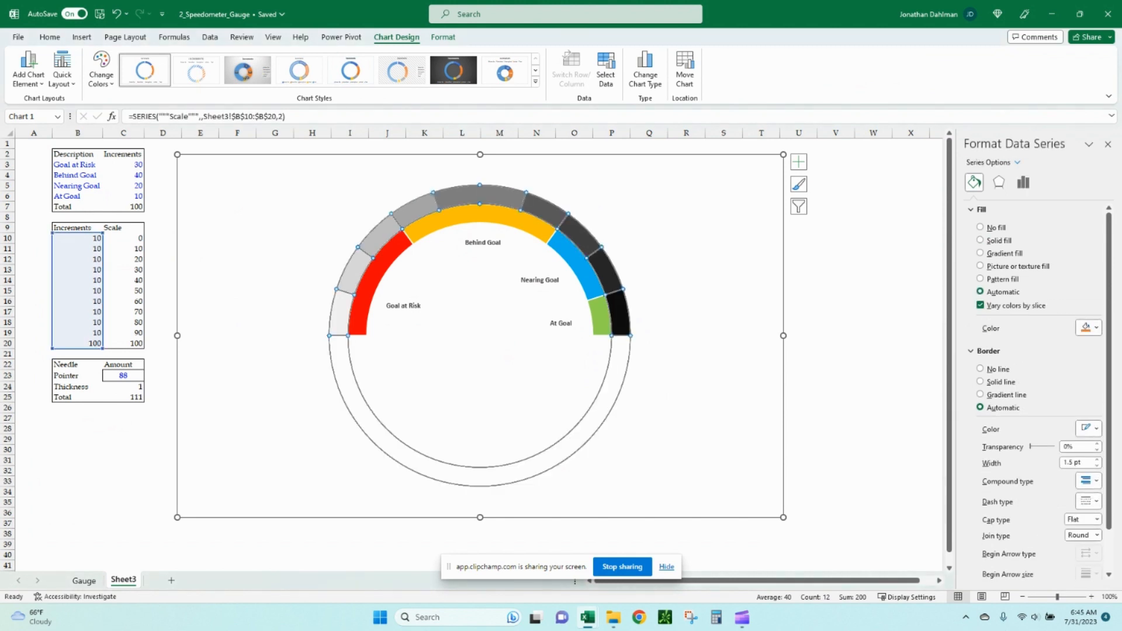
pyautogui.click(799, 161)
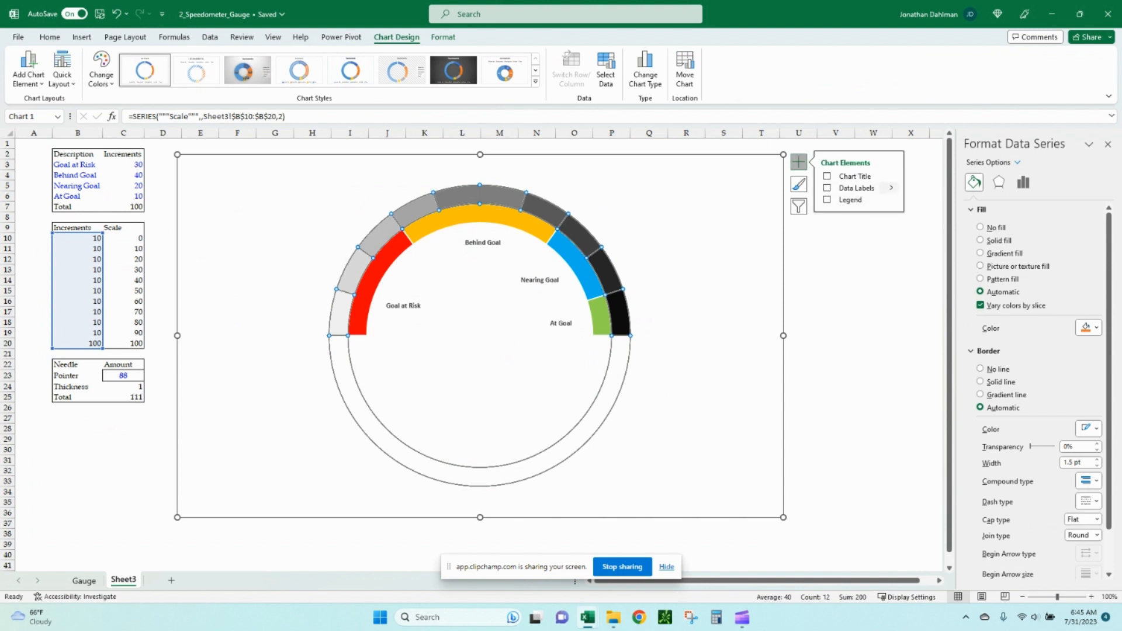
pyautogui.click(891, 187)
pyautogui.click(936, 218)
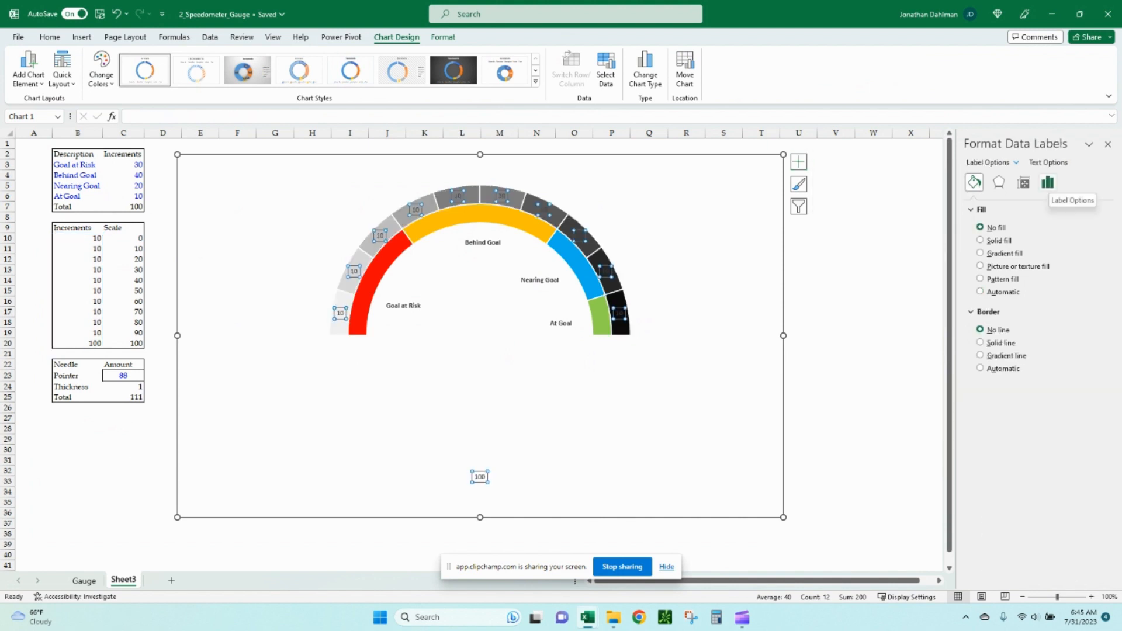
pyautogui.click(1048, 183)
pyautogui.click(999, 209)
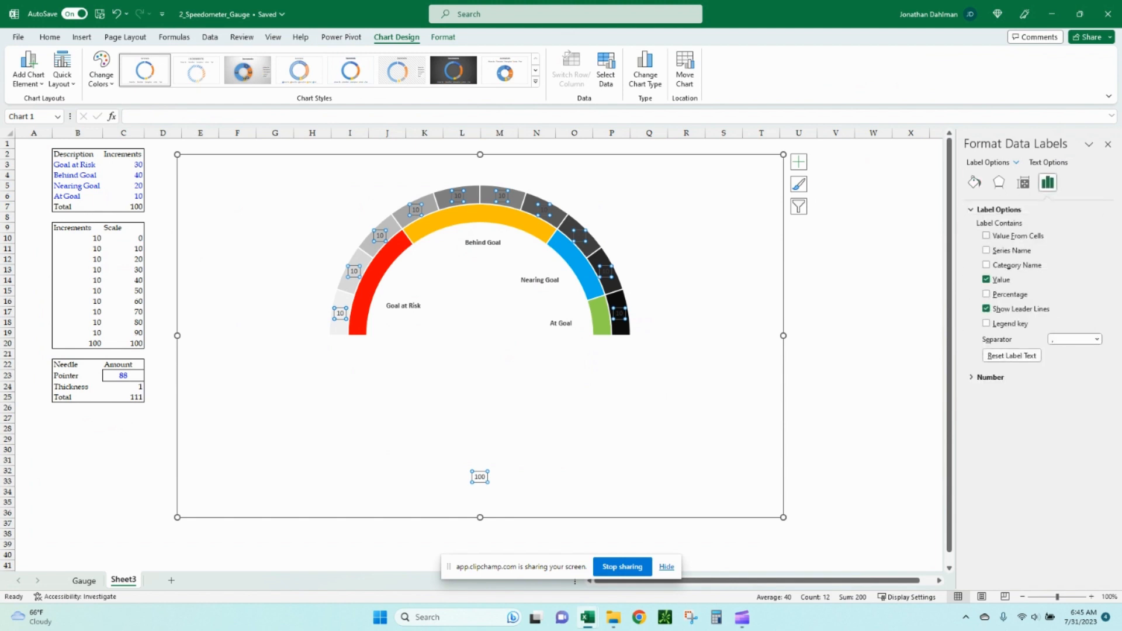
pyautogui.click(985, 236)
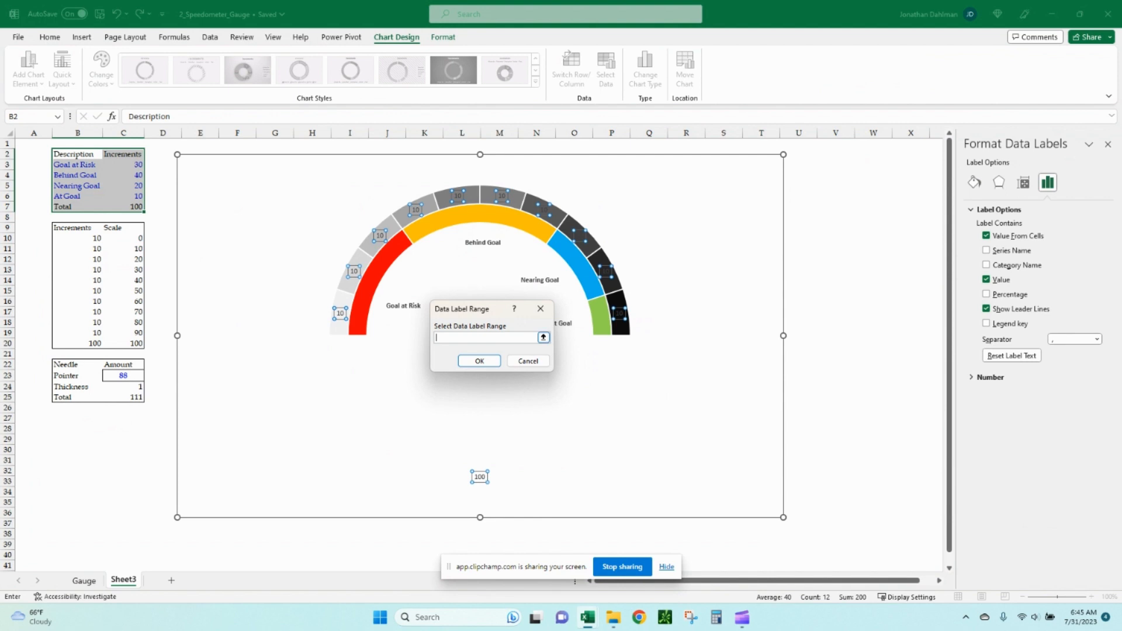
pyautogui.click(543, 337)
pyautogui.moveTo(126, 238); pyautogui.dragTo(125, 343)
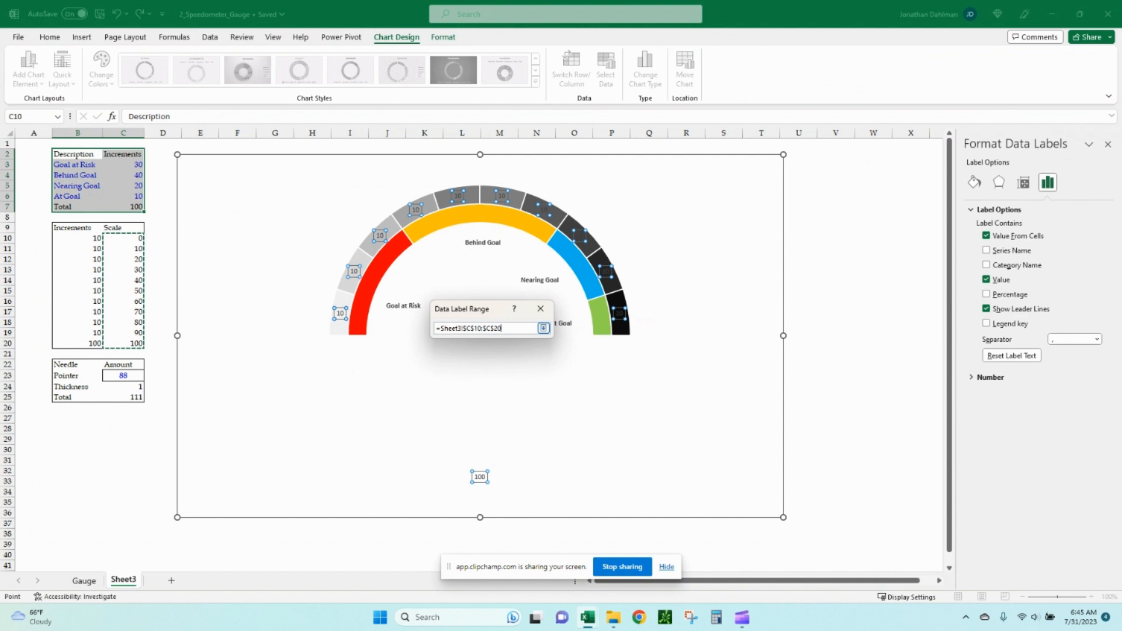
pyautogui.click(543, 327)
pyautogui.click(478, 361)
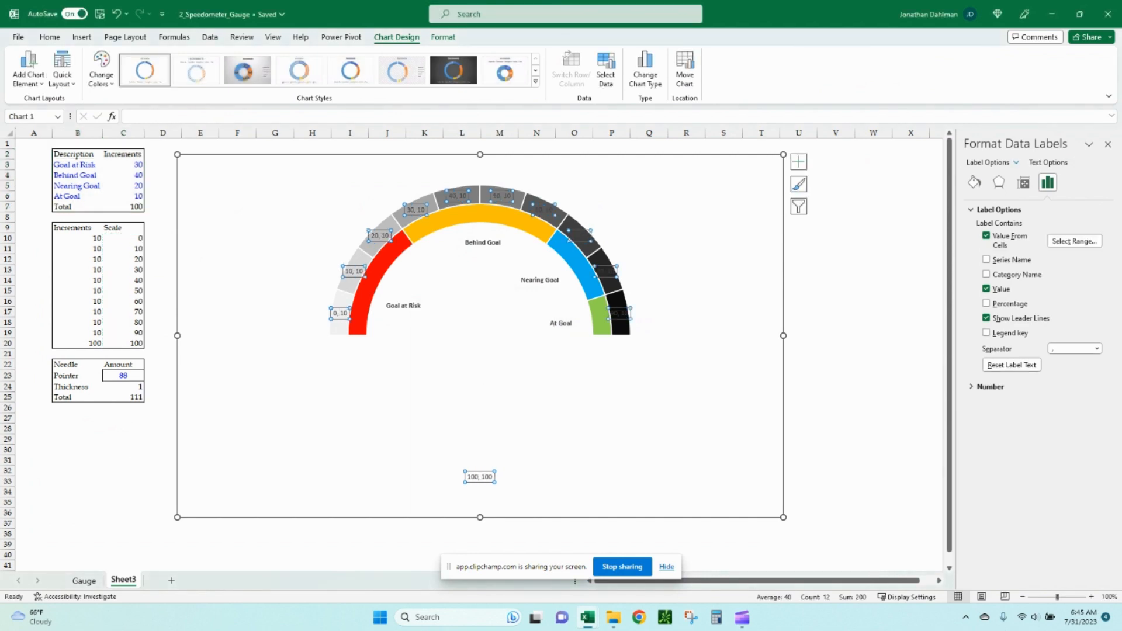
pyautogui.click(986, 289)
pyautogui.click(986, 318)
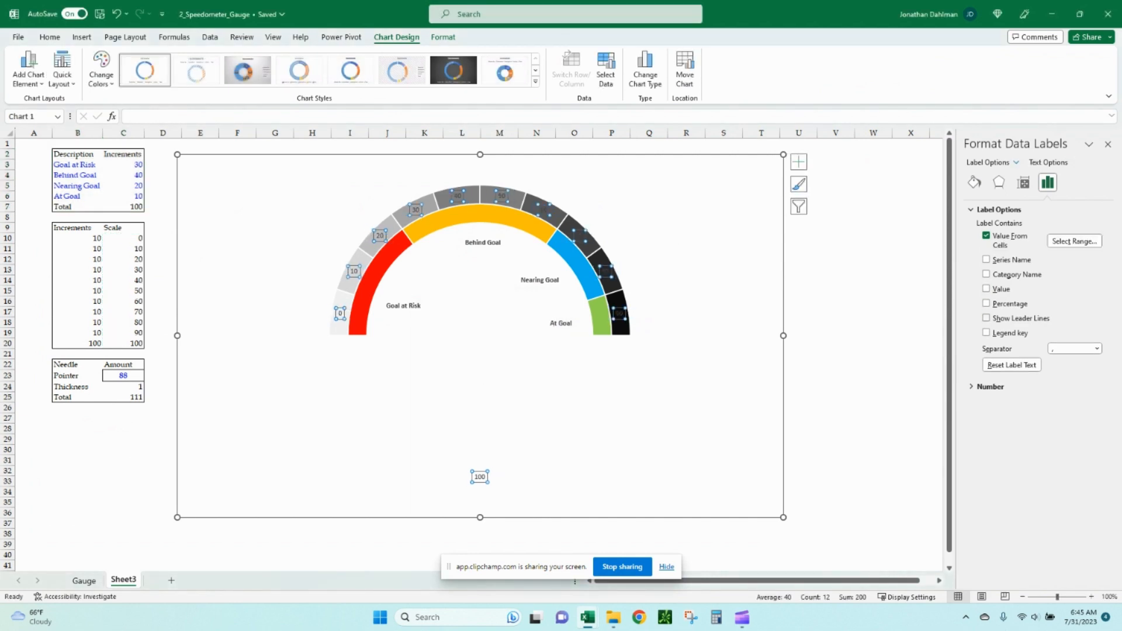
pyautogui.press('Escape')
# Move the 100 and 80 scale labels outside the outer ring near its right end.
pyautogui.click(480, 477)
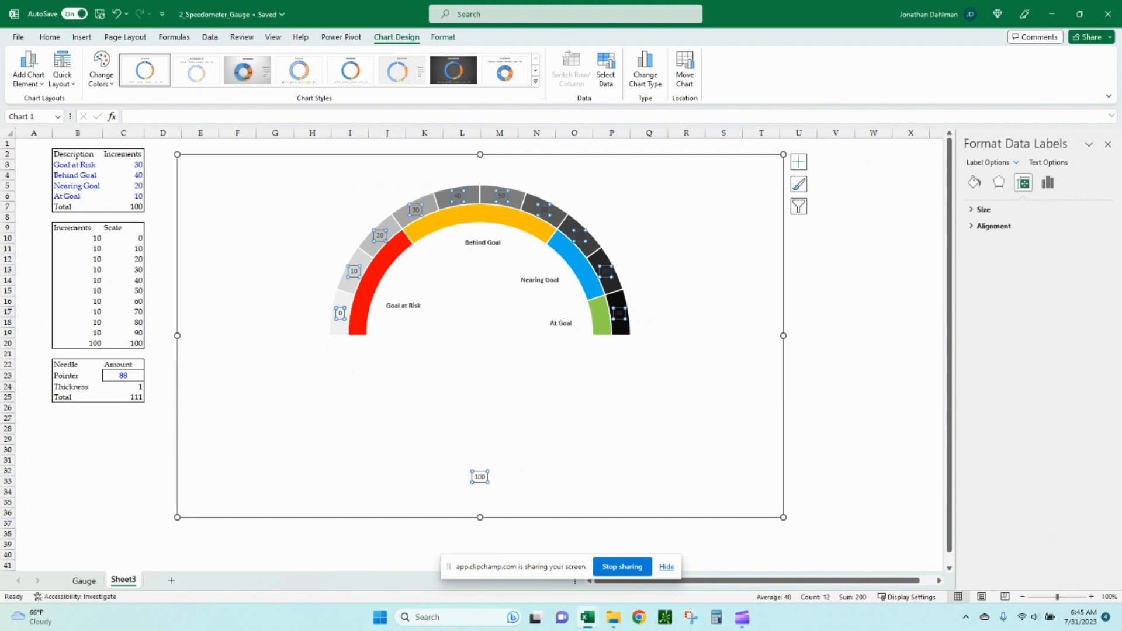
pyautogui.click(480, 476)
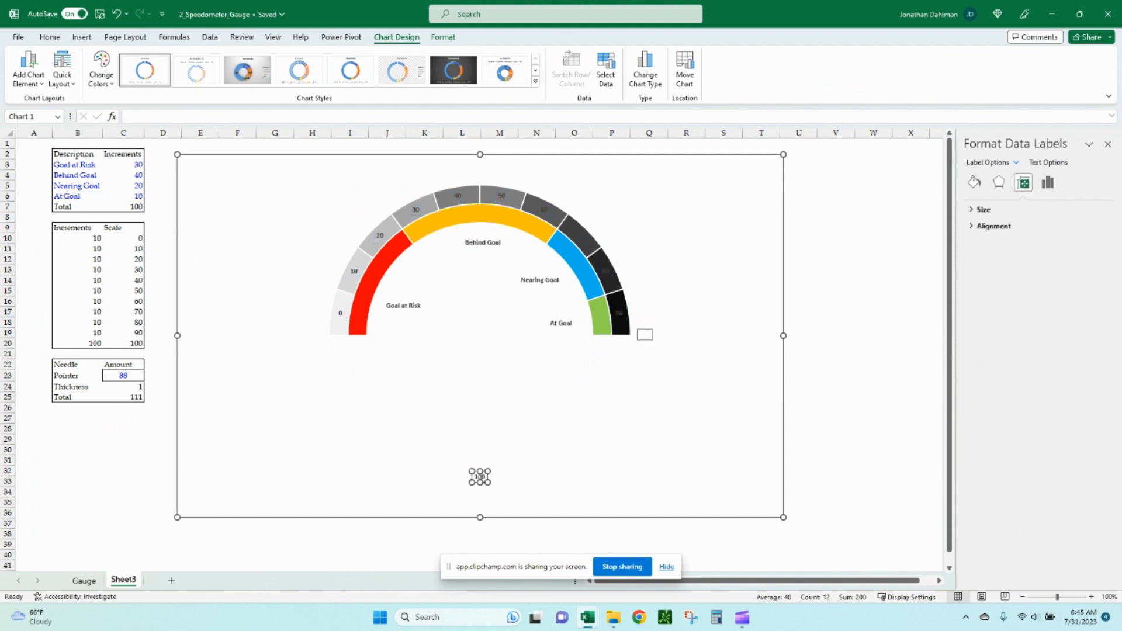
pyautogui.moveTo(480, 477); pyautogui.dragTo(642, 335)
pyautogui.moveTo(621, 309); pyautogui.dragTo(610, 241)
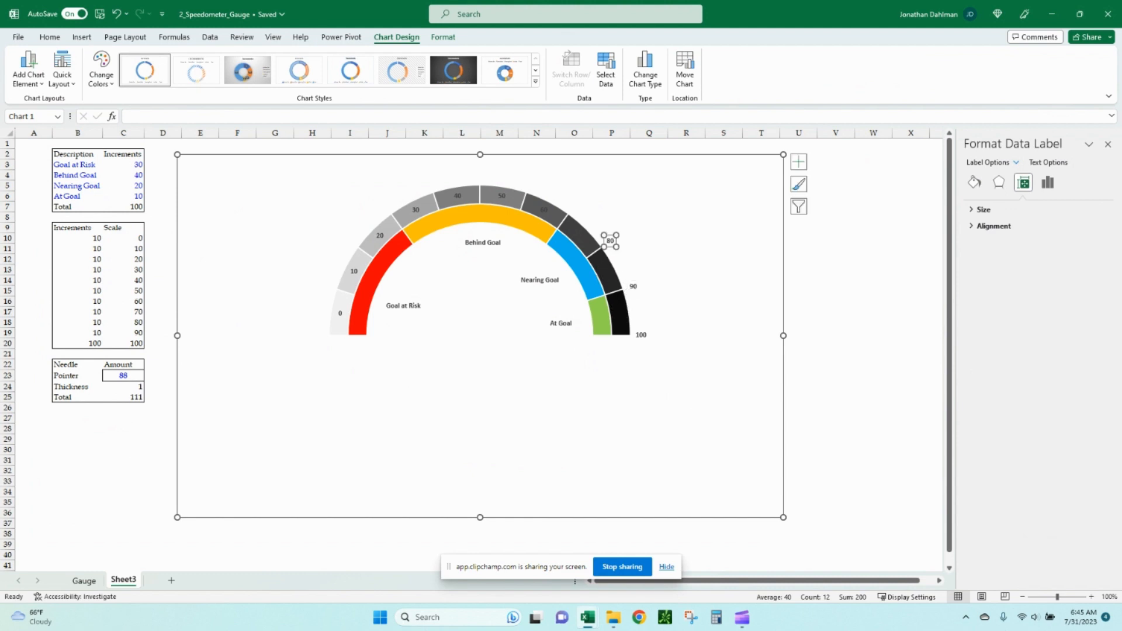
# Move the 70 scale label outside the outer ring.
pyautogui.click(580, 235)
pyautogui.click(589, 224)
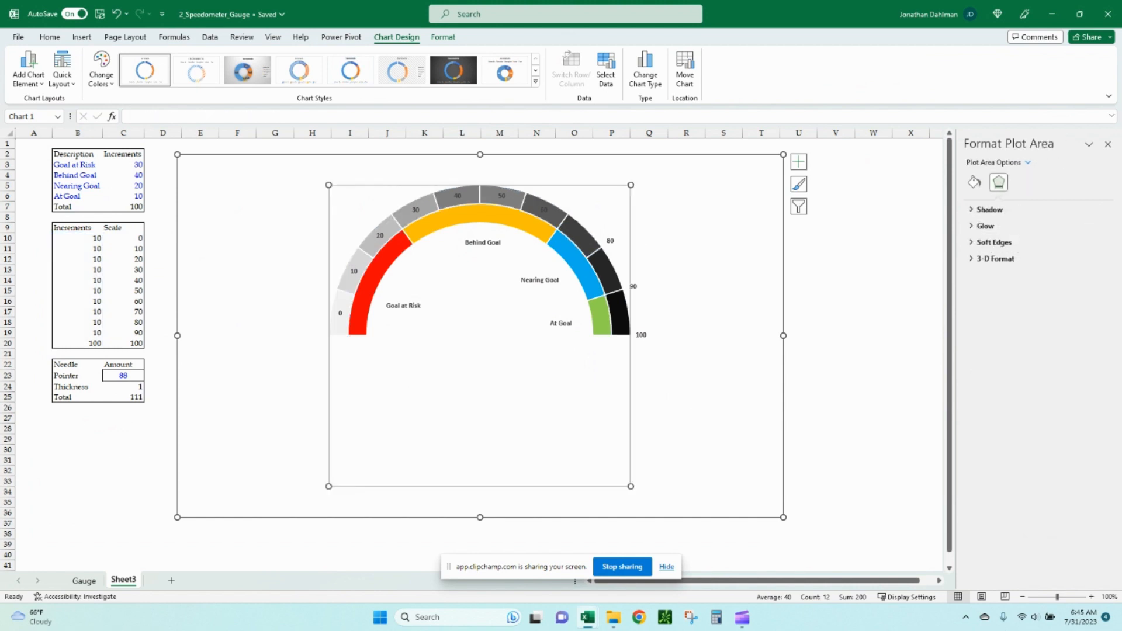
pyautogui.click(579, 236)
pyautogui.moveTo(579, 236); pyautogui.dragTo(576, 207)
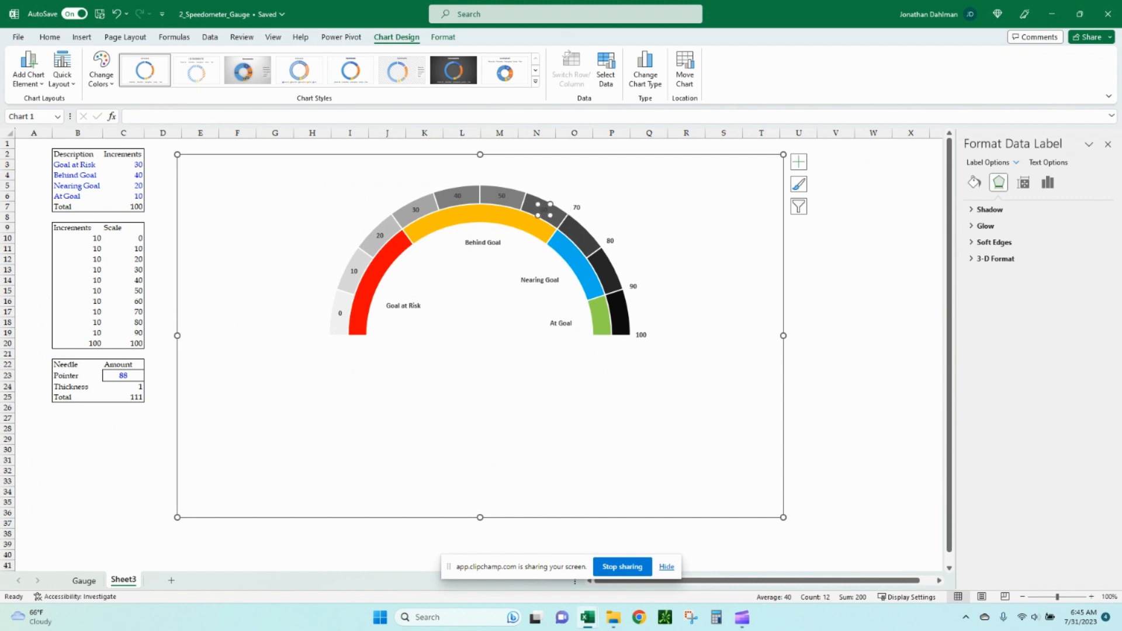
# Move the 60, 50 and 40 scale labels outward across the top of the gauge.
pyautogui.click(544, 210)
pyautogui.moveTo(543, 209); pyautogui.dragTo(409, 189)
pyautogui.click(501, 196)
pyautogui.click(458, 196)
pyautogui.click(415, 209)
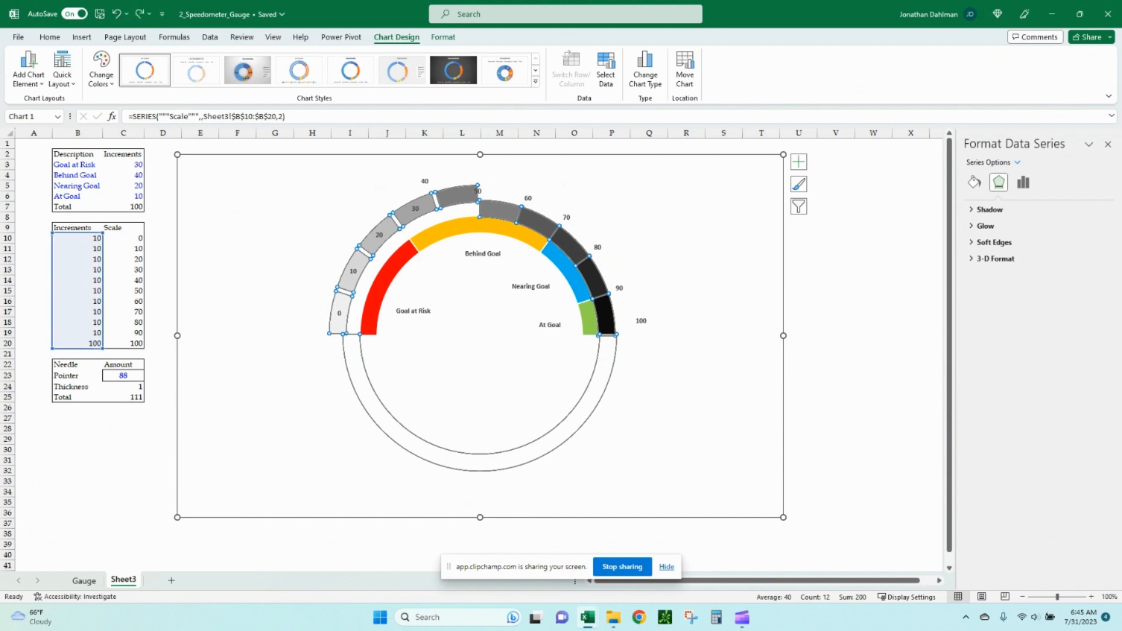
# Reset the Scale ring's doughnut explosion to 0%.
pyautogui.click(430, 234)
pyautogui.click(407, 229)
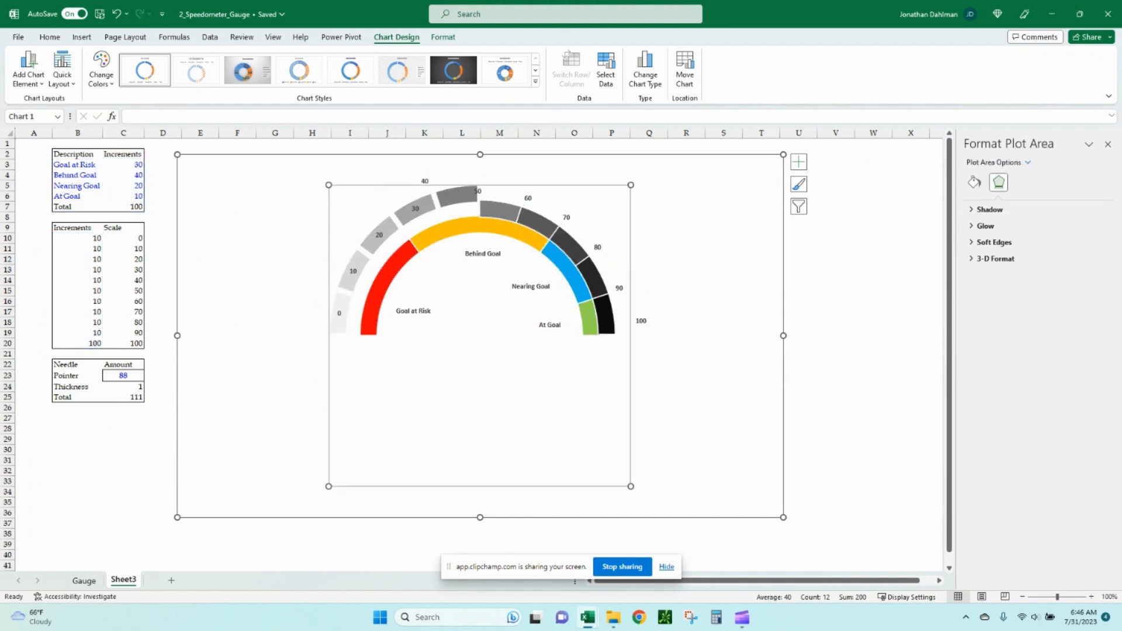
pyautogui.click(403, 219)
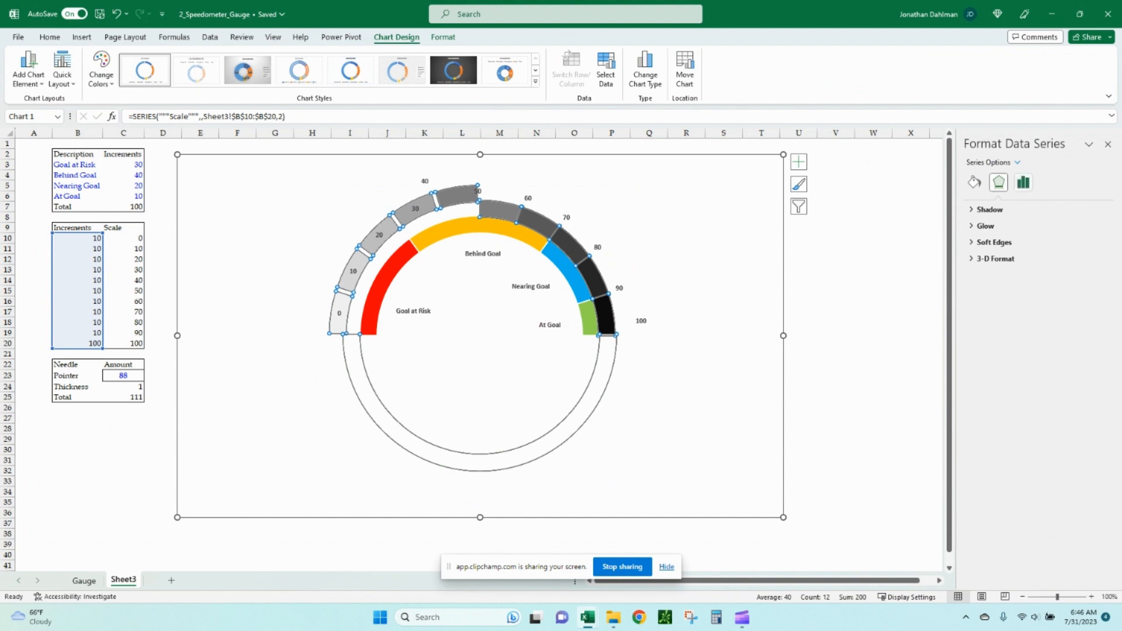
pyautogui.click(1023, 182)
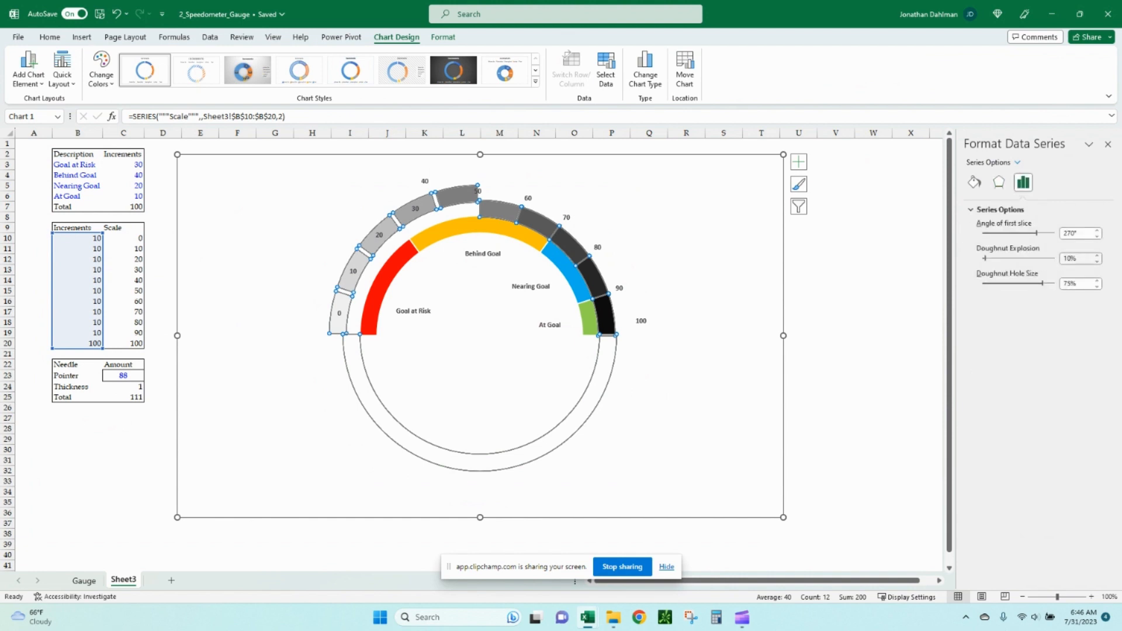
pyautogui.click(1096, 261)
pyautogui.click(1097, 262)
pyautogui.click(1097, 262)
pyautogui.click(1097, 262)
pyautogui.click(1097, 262)
pyautogui.click(1096, 262)
pyautogui.click(1097, 261)
pyautogui.click(1096, 261)
pyautogui.click(1096, 262)
pyautogui.click(1096, 262)
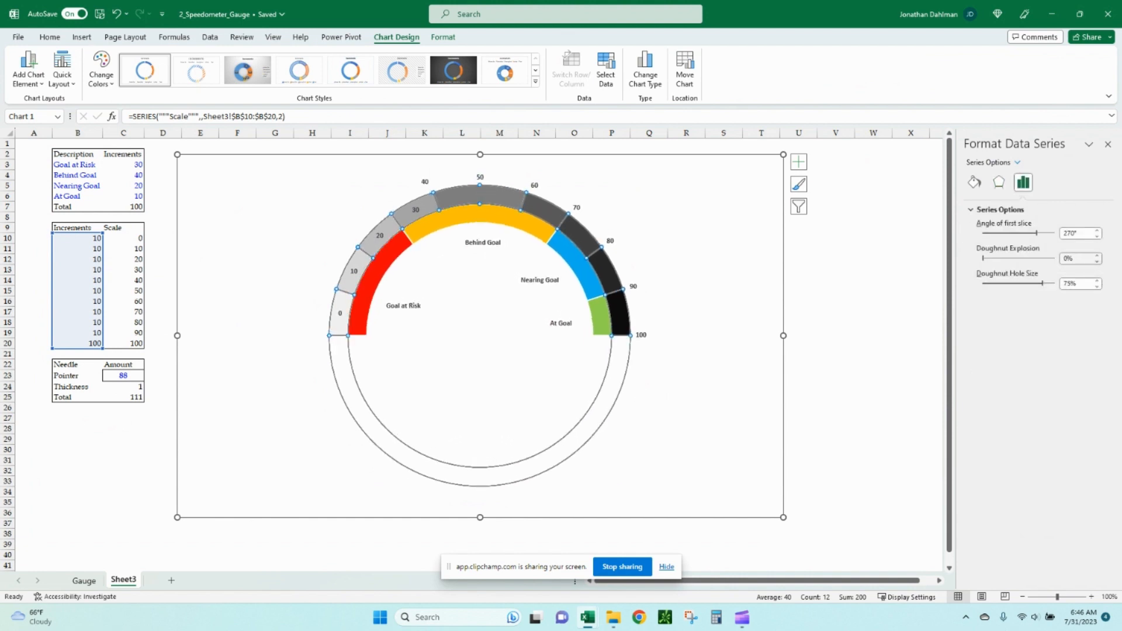
# Move the 30, 20, 10 and 0 scale labels outside the outer ring on its left side.
pyautogui.click(701, 233)
pyautogui.click(416, 209)
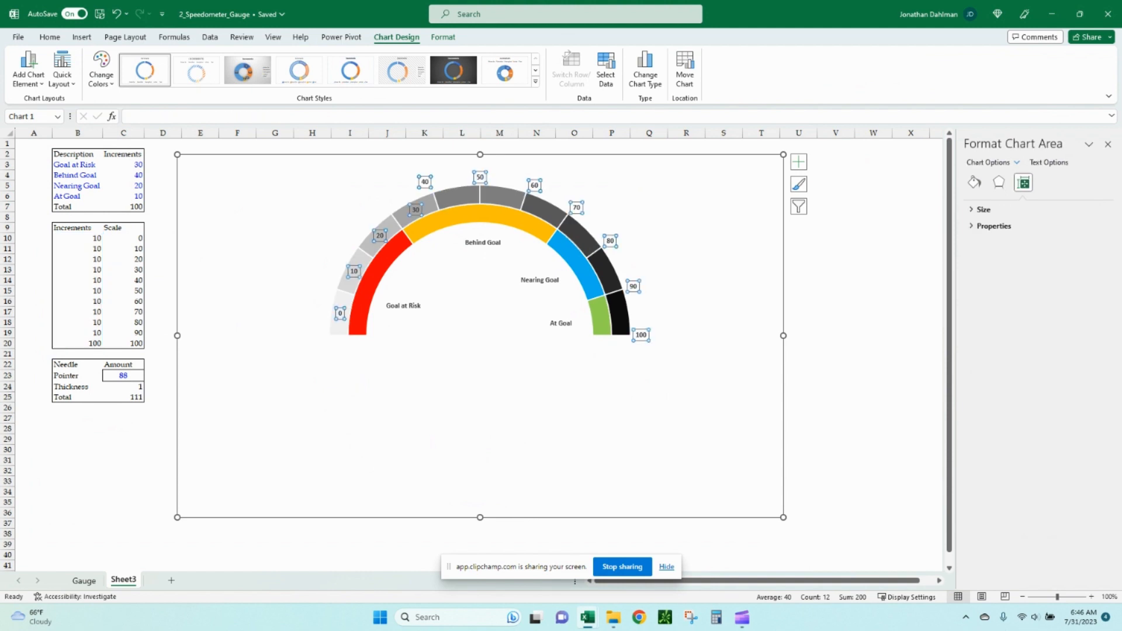
pyautogui.moveTo(415, 210); pyautogui.dragTo(328, 284)
pyautogui.click(379, 235)
pyautogui.click(354, 270)
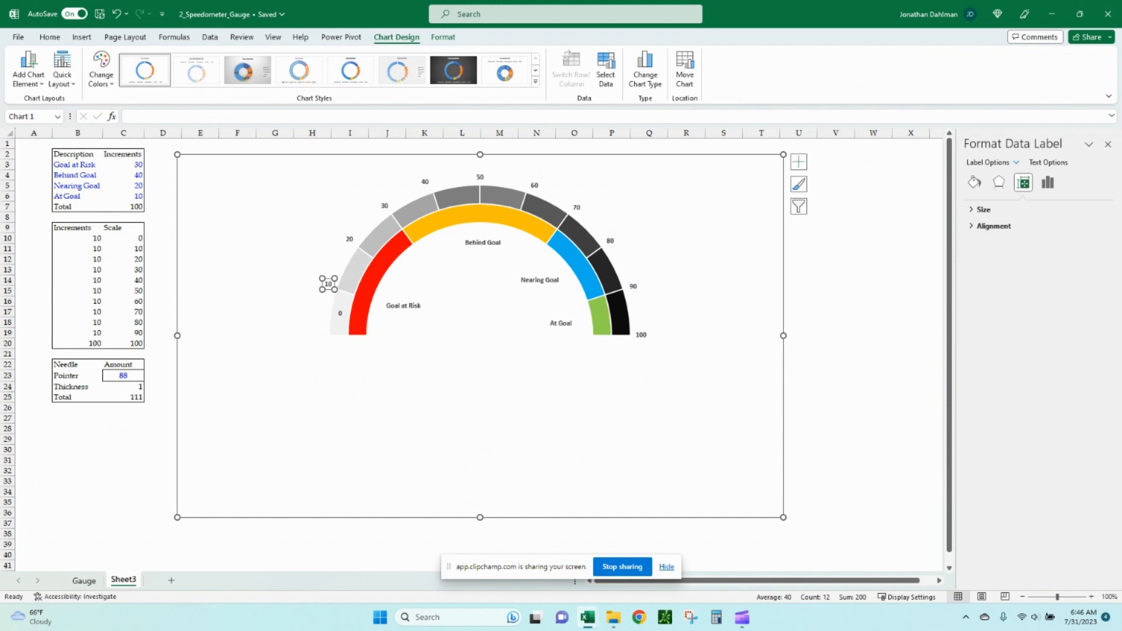
pyautogui.click(340, 314)
pyautogui.moveTo(340, 313); pyautogui.dragTo(316, 330)
pyautogui.click(1048, 182)
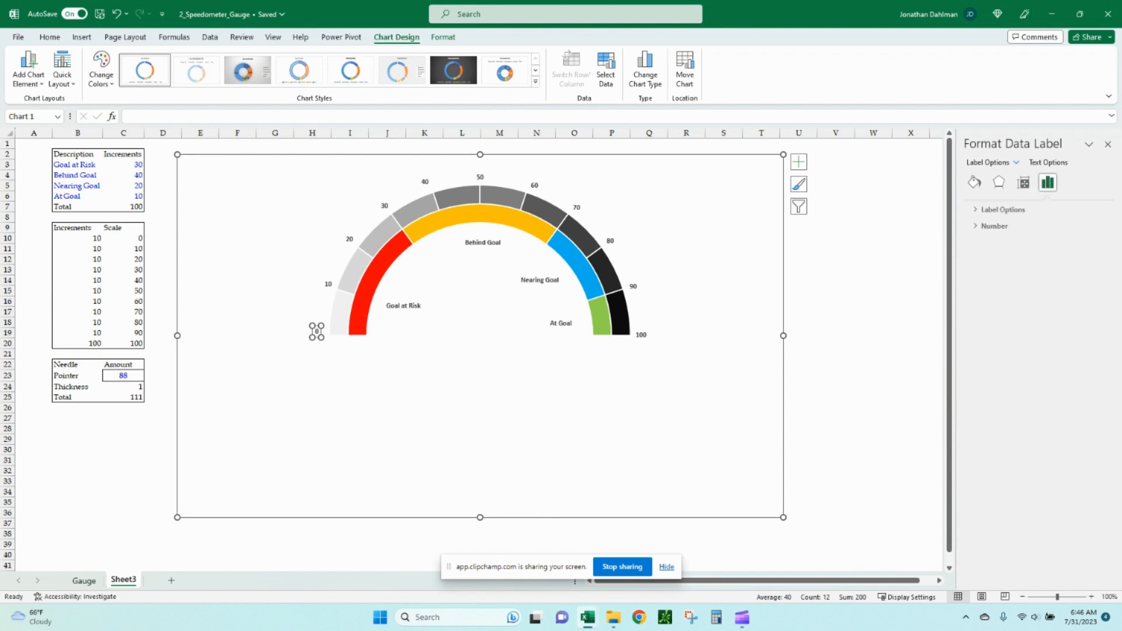
pyautogui.press('Escape')
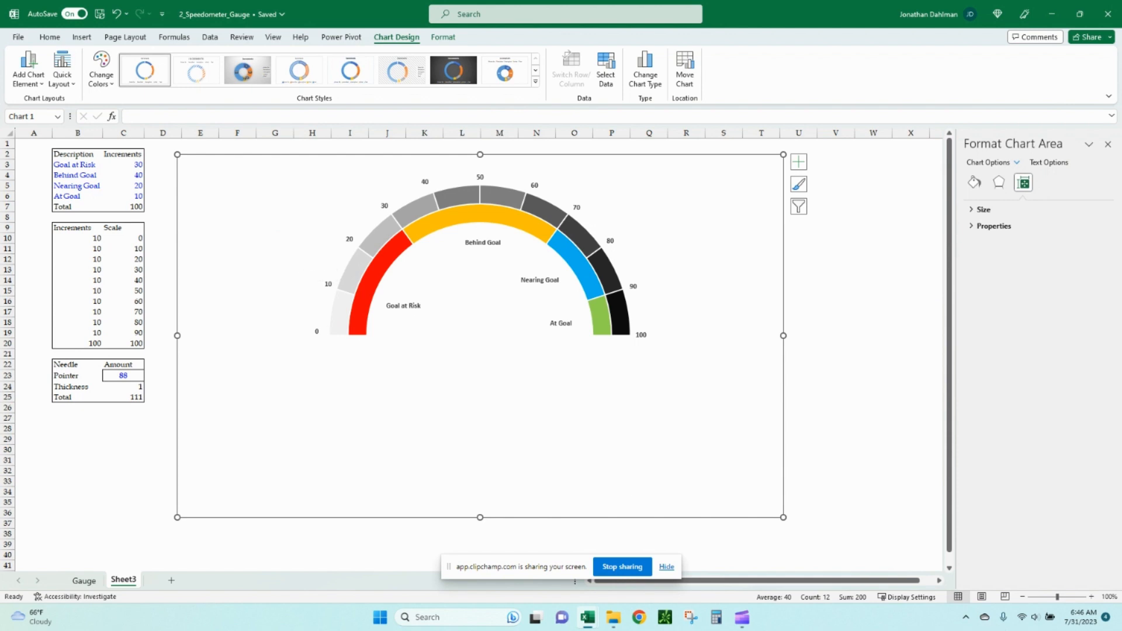
pyautogui.press('Down')
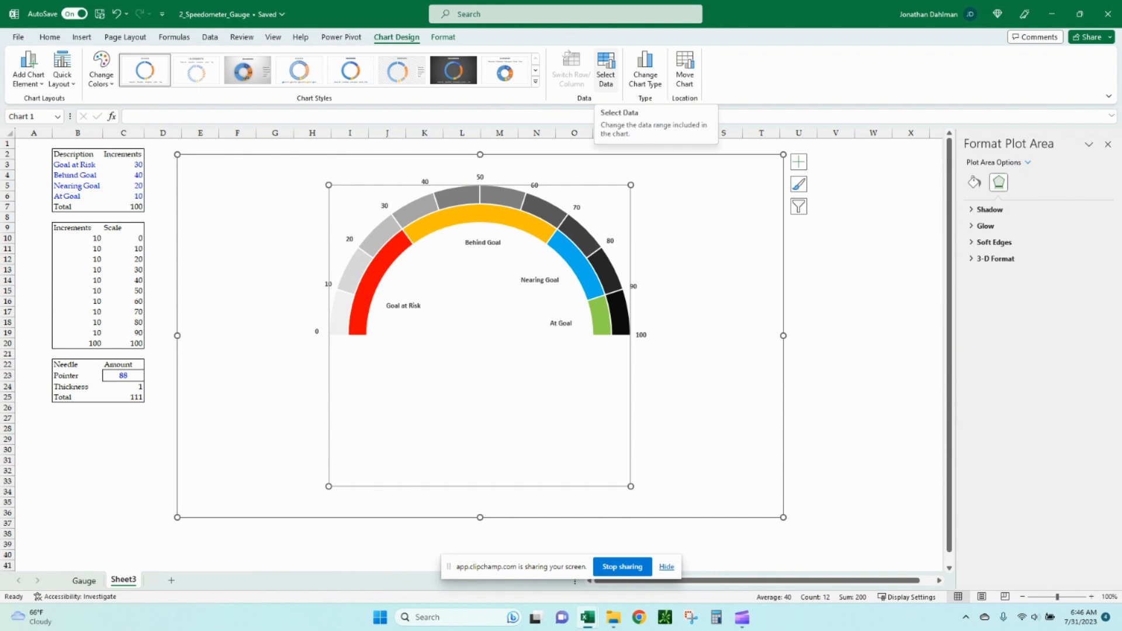
# Add a data series named "Needle" with values from cells C23:C25 to the chart.
pyautogui.click(606, 70)
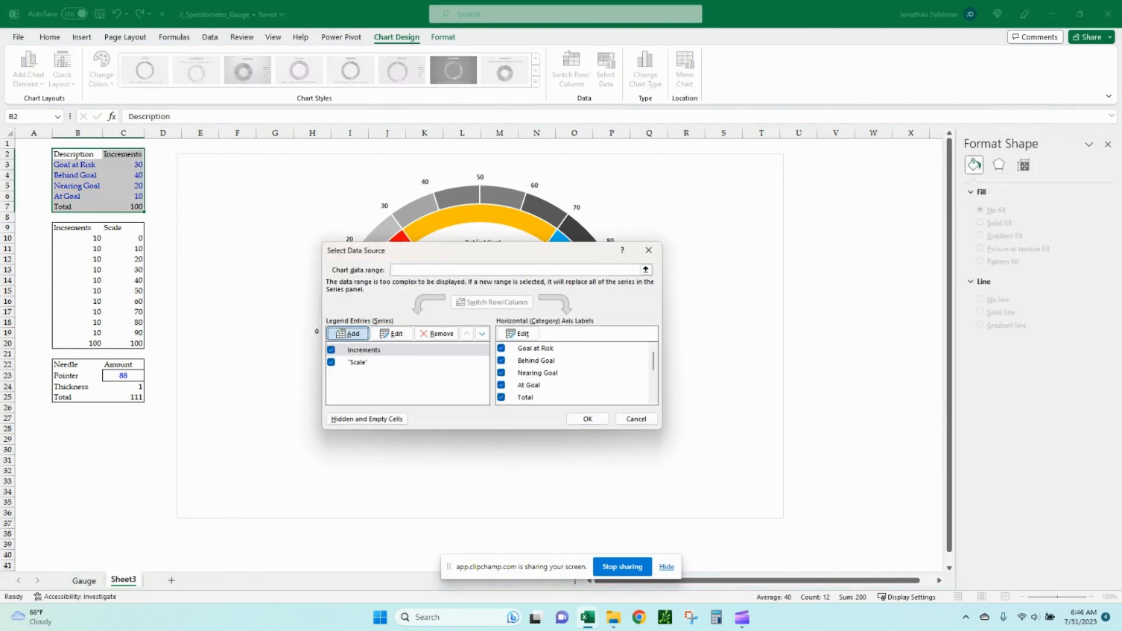
pyautogui.click(347, 333)
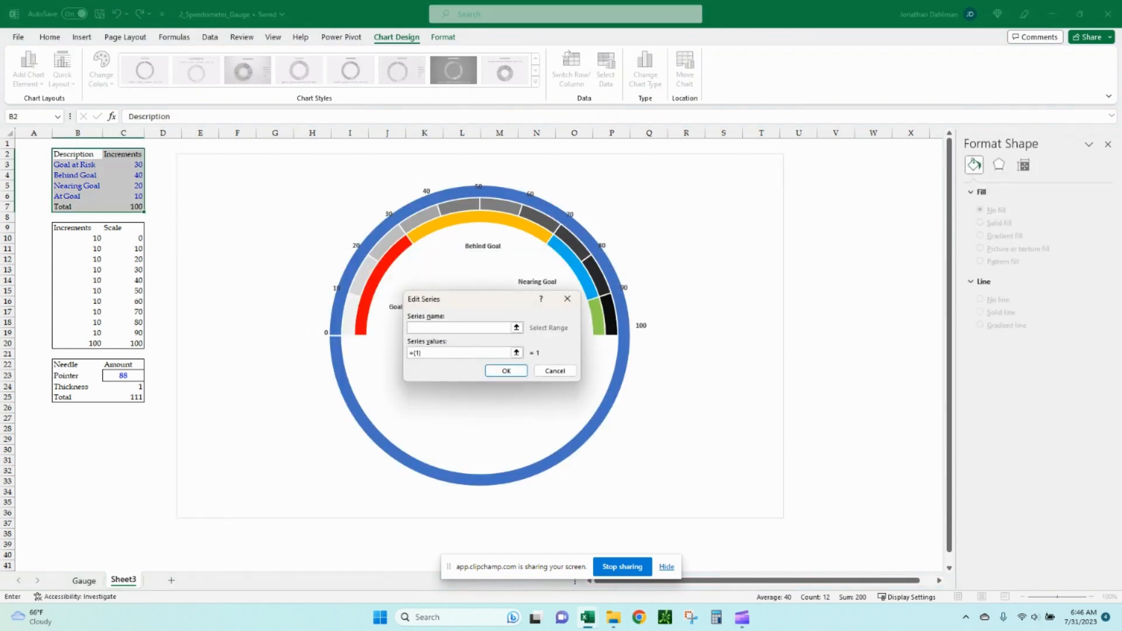
pyautogui.write('"Needle"')
pyautogui.click(517, 352)
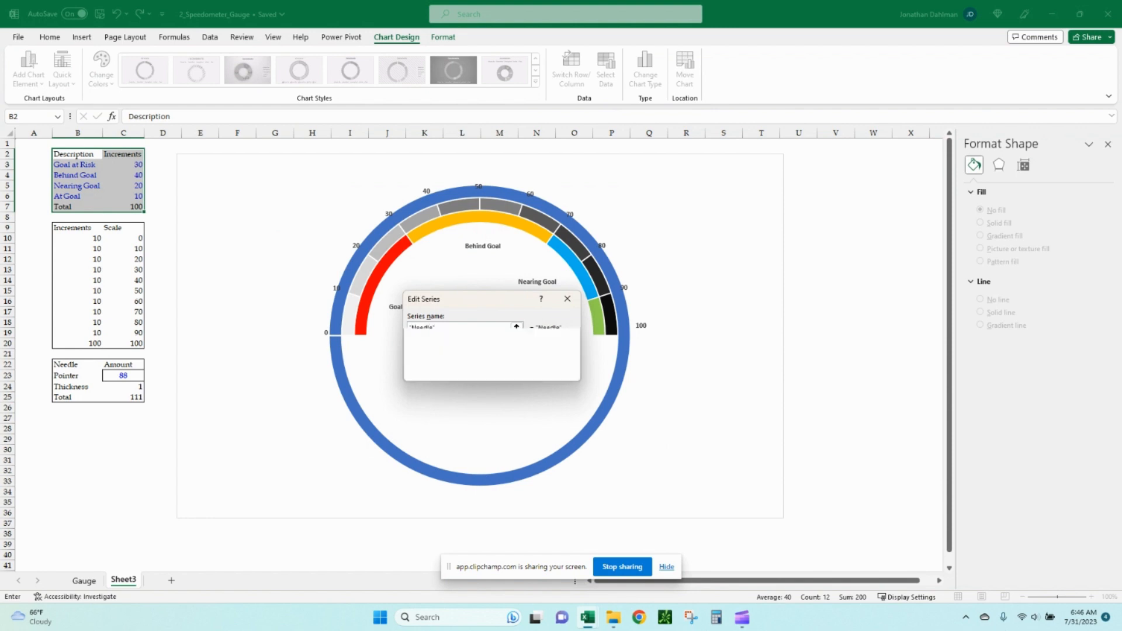
pyautogui.moveTo(124, 376); pyautogui.dragTo(131, 397)
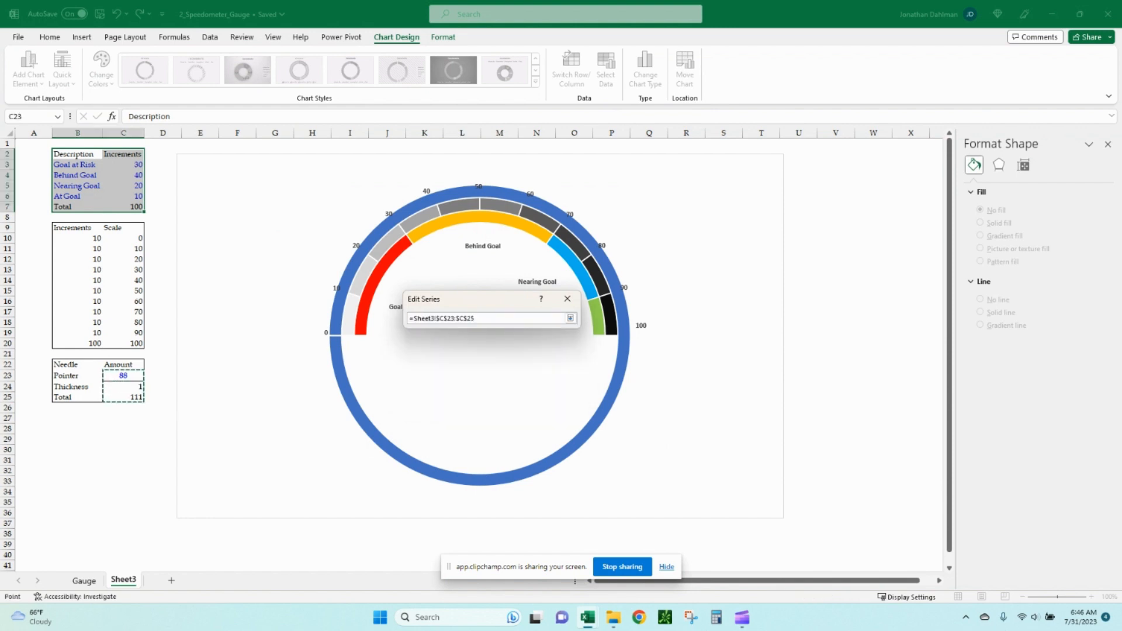
pyautogui.click(570, 318)
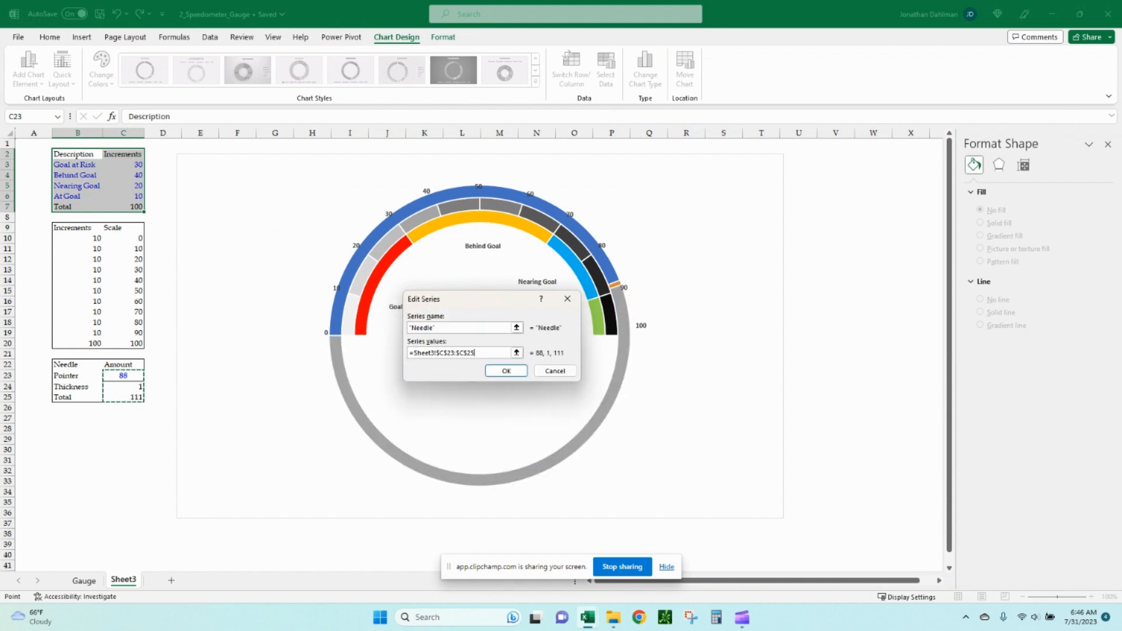
pyautogui.press('Return')
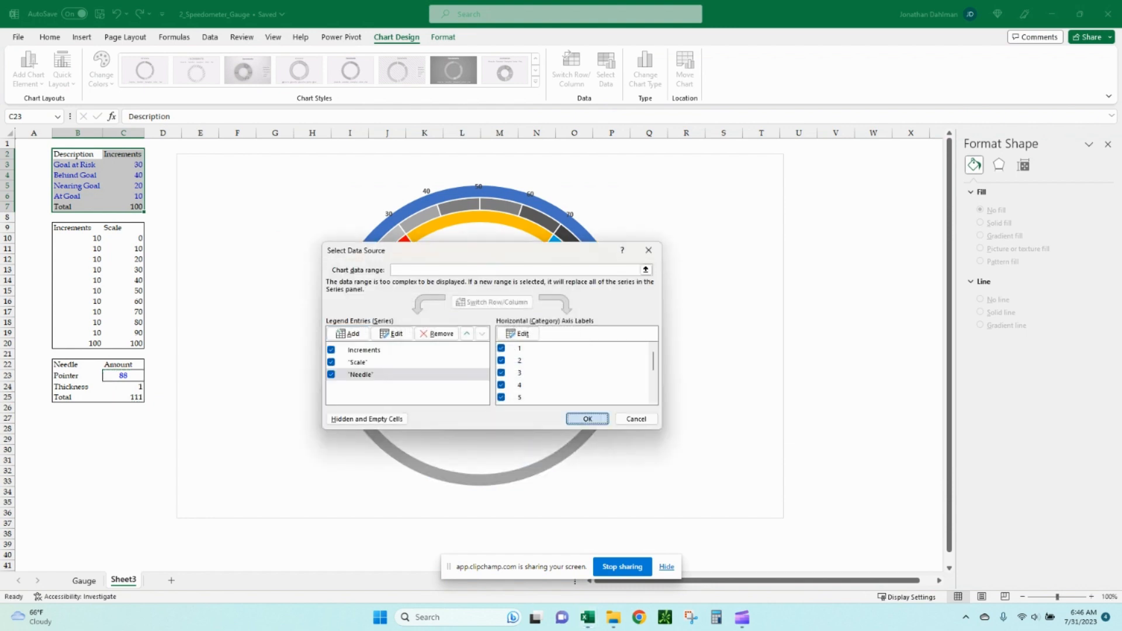
pyautogui.press('Return')
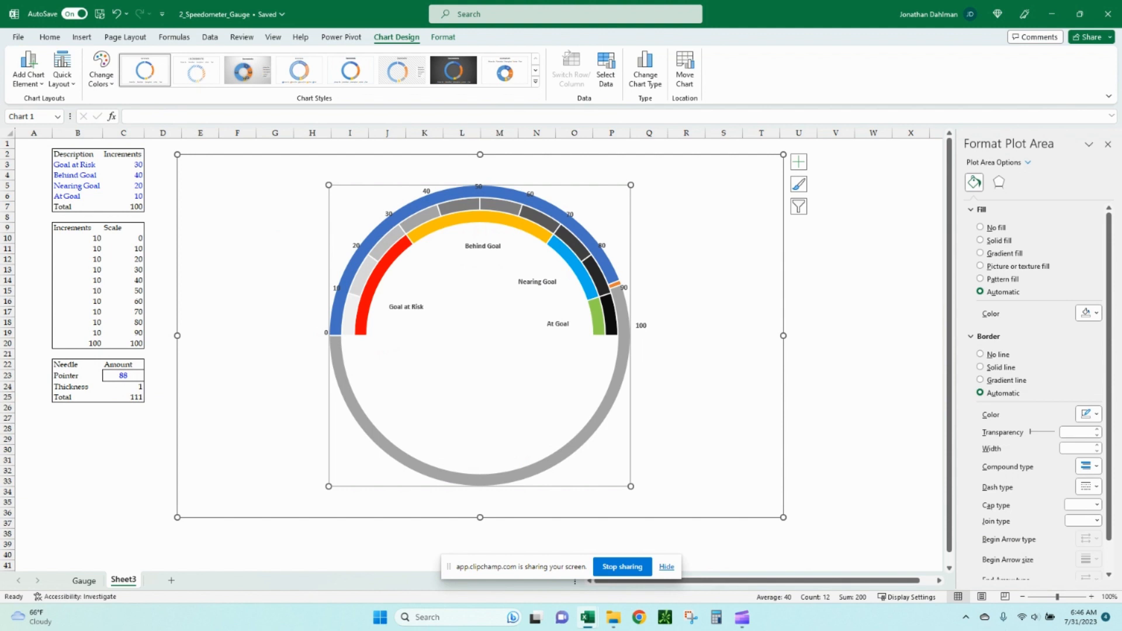
# Change the Needle series to a Pie chart plotted on the secondary axis.
pyautogui.click(615, 285)
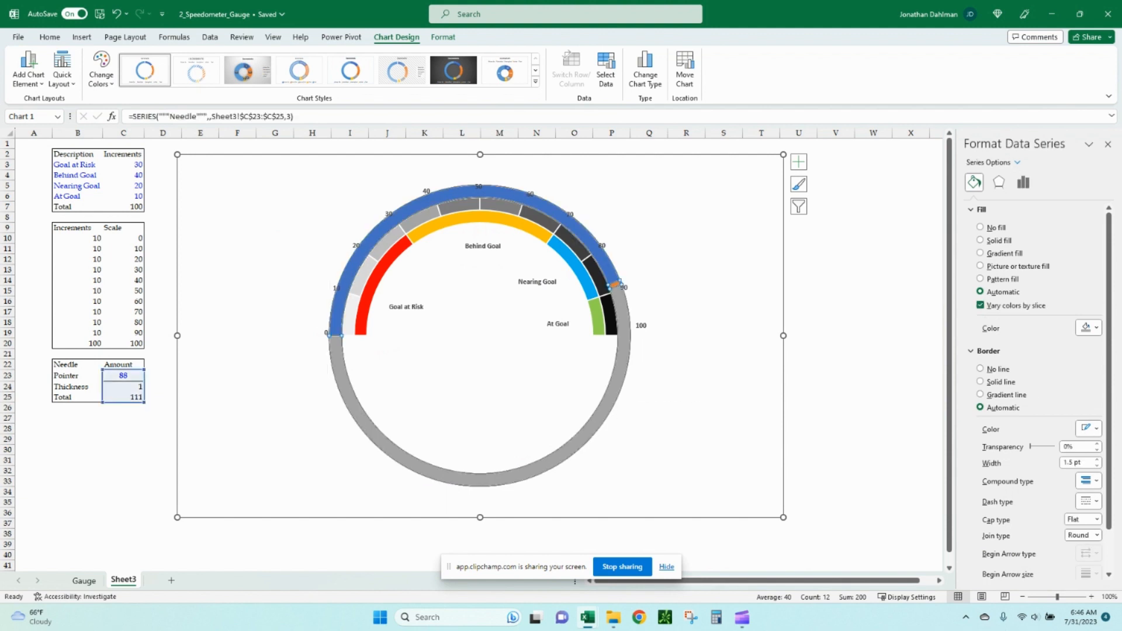
pyautogui.click(645, 69)
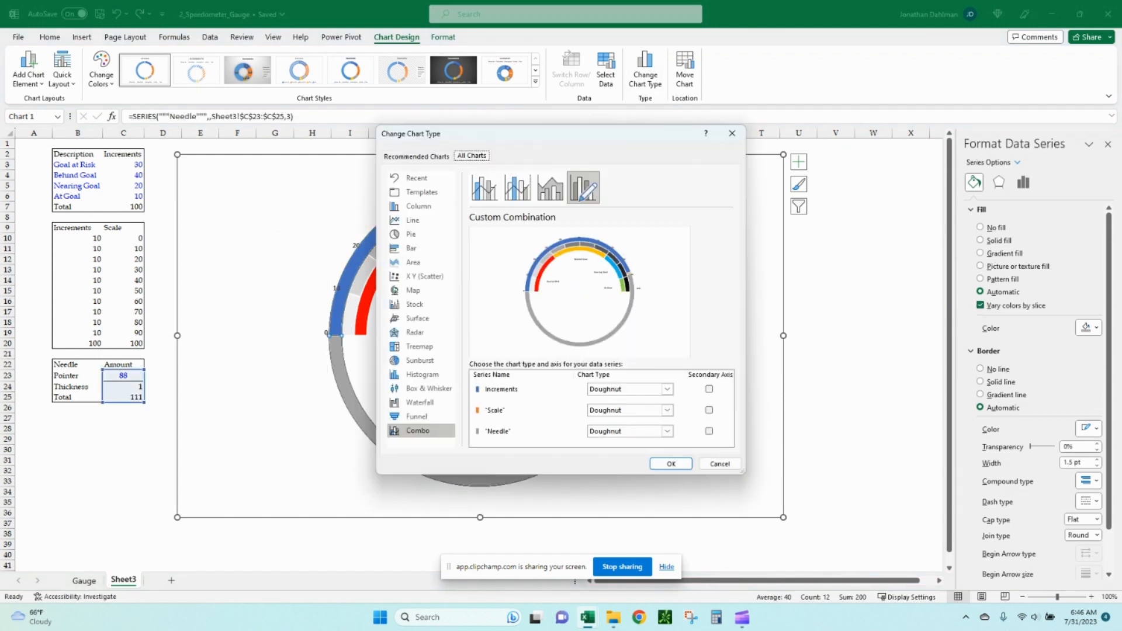
pyautogui.click(708, 431)
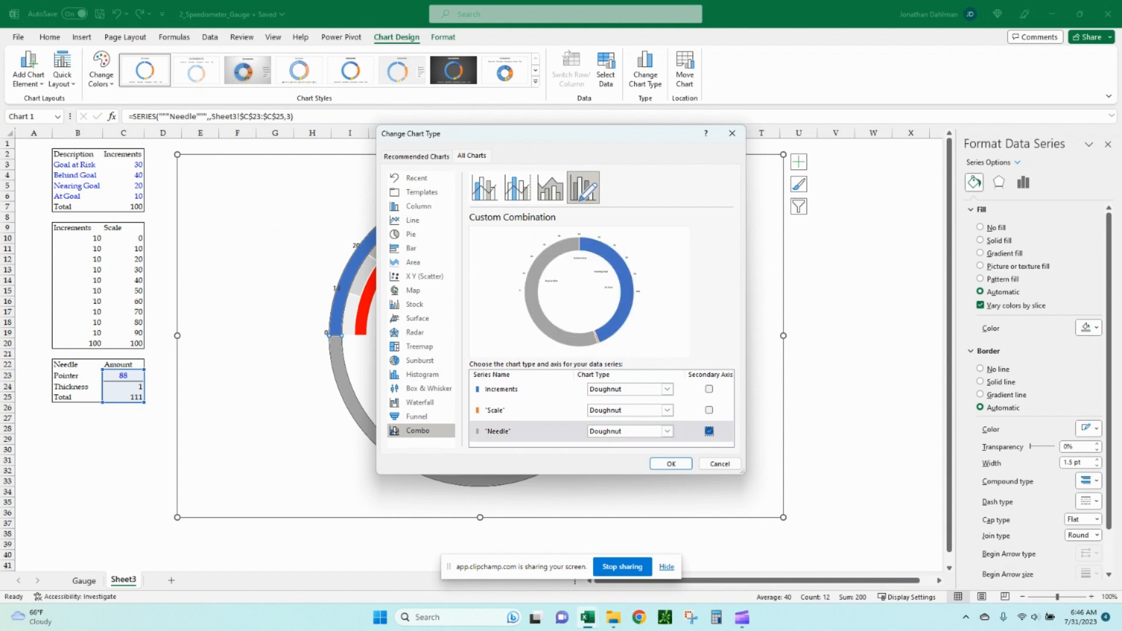
pyautogui.click(667, 431)
pyautogui.click(604, 408)
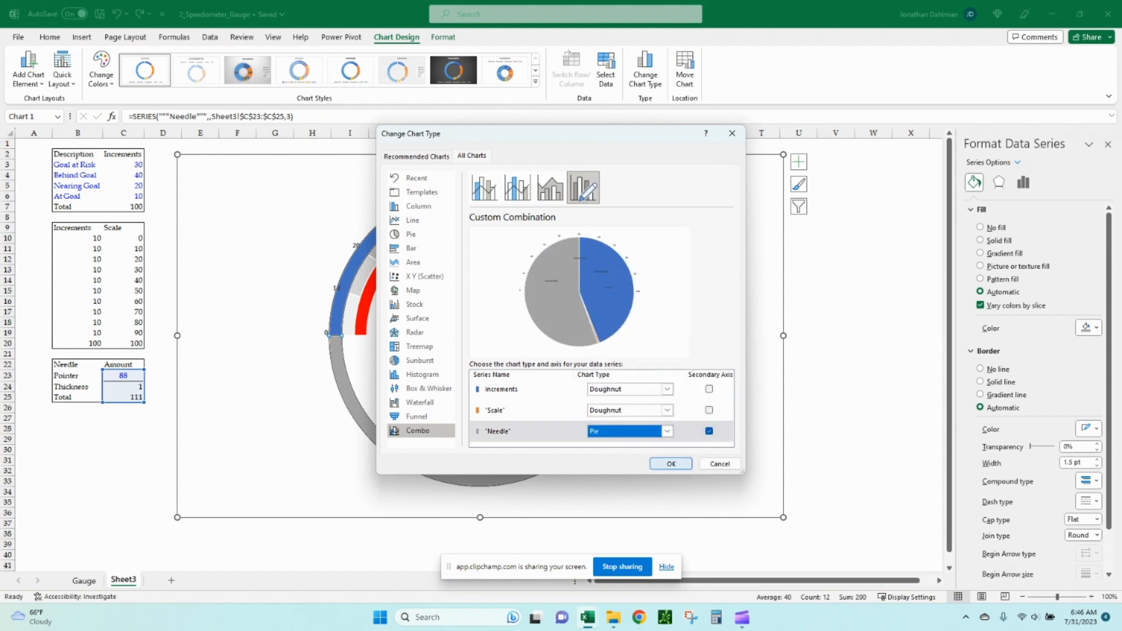
pyautogui.click(671, 463)
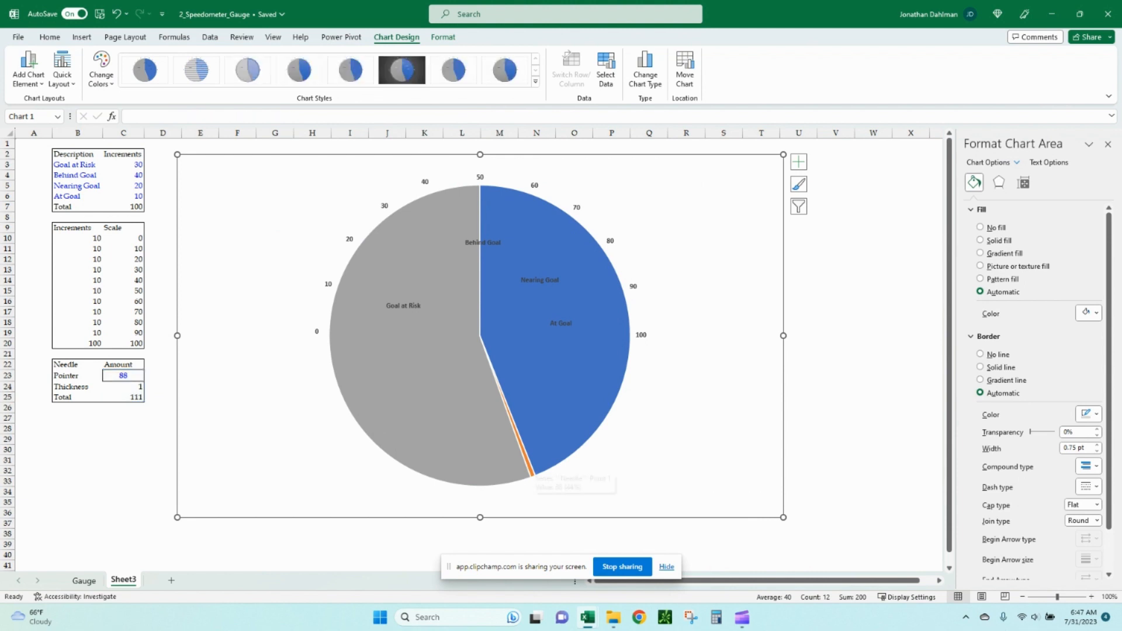
# Fill the thin Thickness slice of the needle pie red and increase its border width.
pyautogui.click(528, 465)
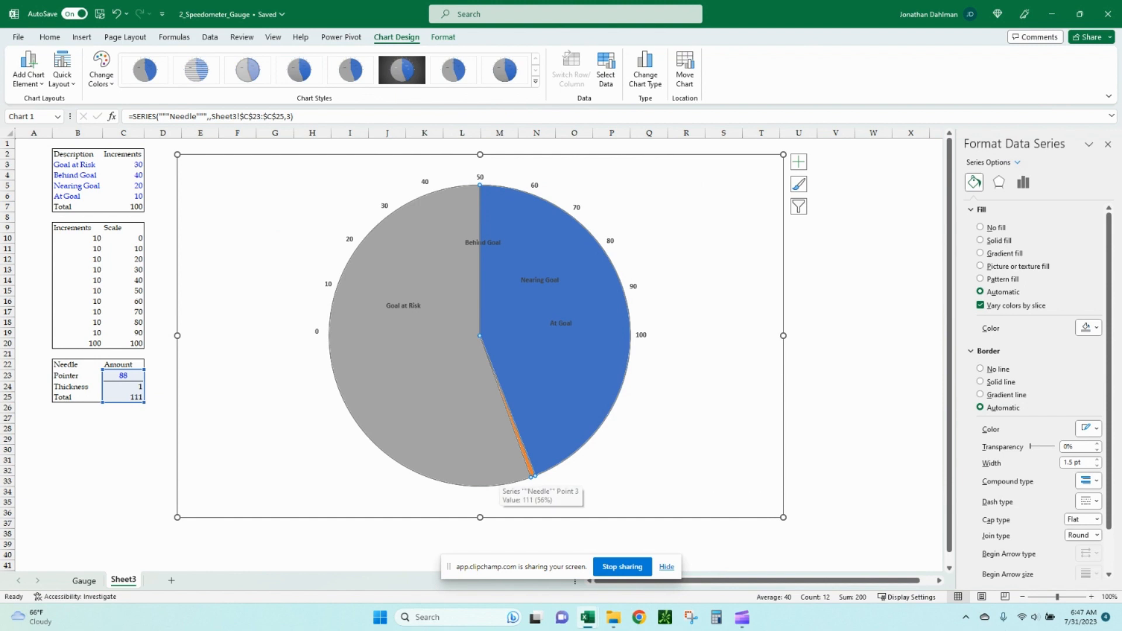
pyautogui.click(532, 474)
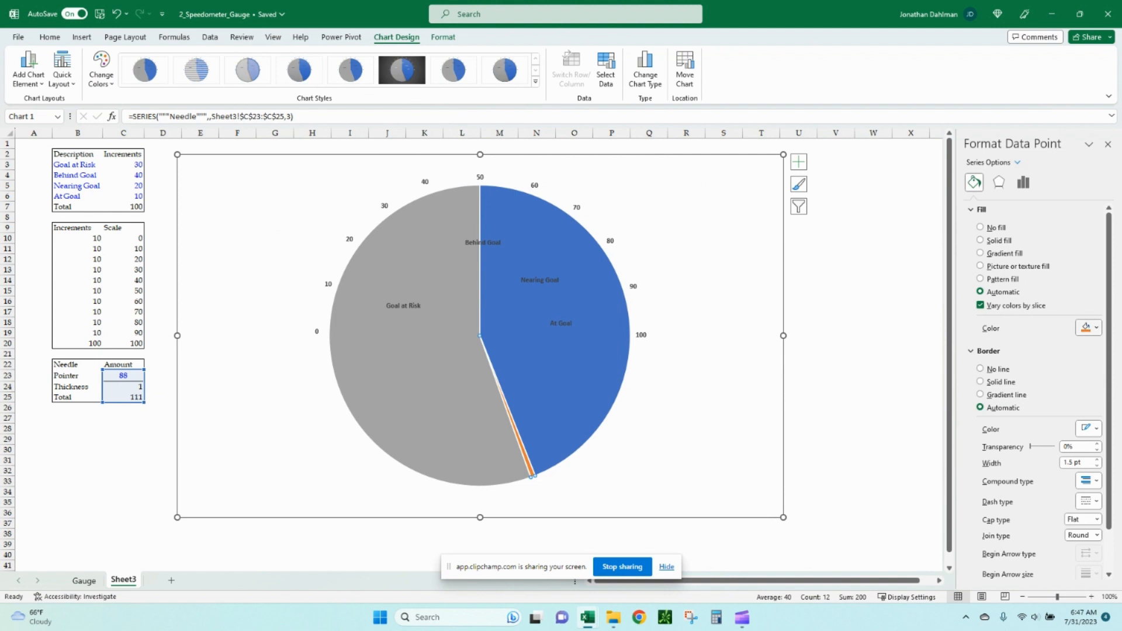
pyautogui.click(1096, 328)
pyautogui.click(1024, 439)
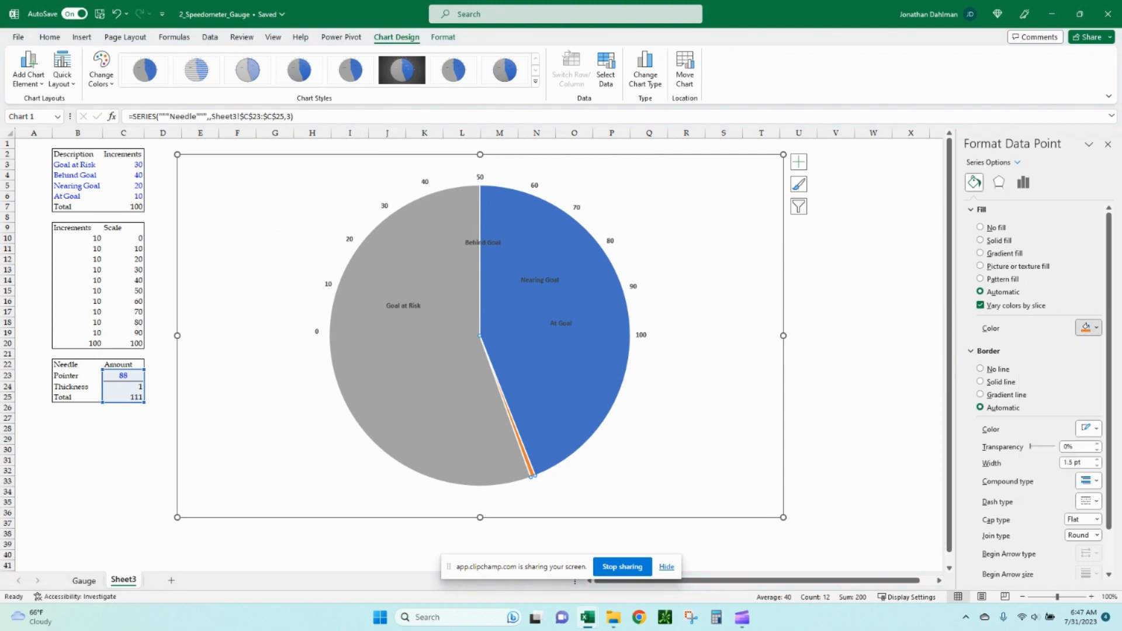
pyautogui.click(1096, 481)
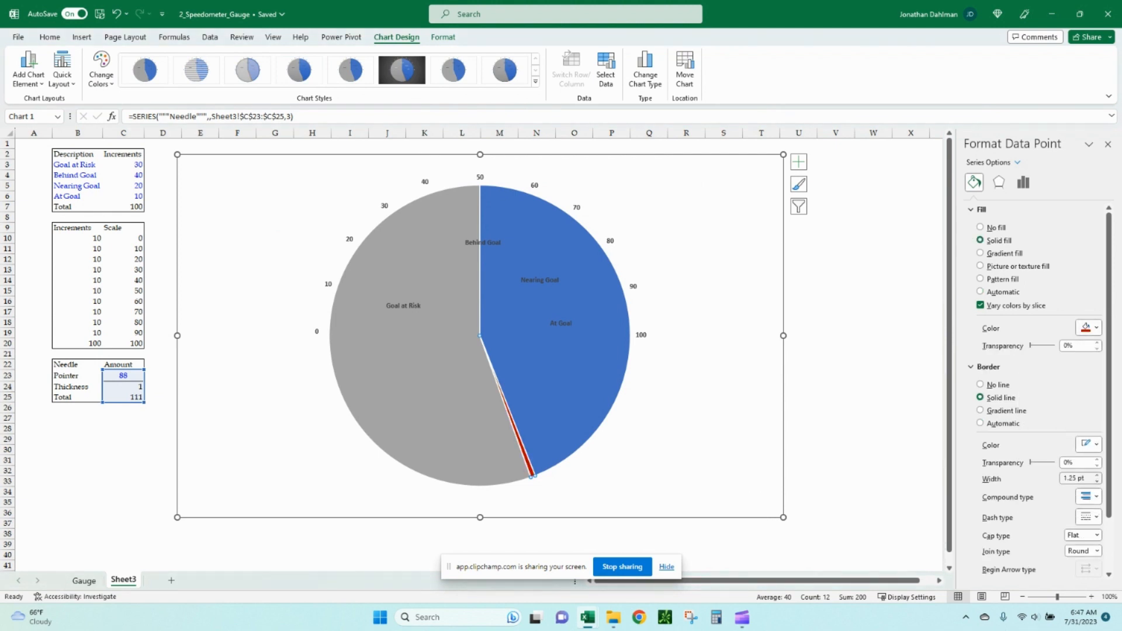
pyautogui.click(1097, 481)
pyautogui.click(1097, 481)
pyautogui.click(1096, 481)
# Set the needle point's explosion to 5% and its first-slice angle to 270°.
pyautogui.click(1023, 182)
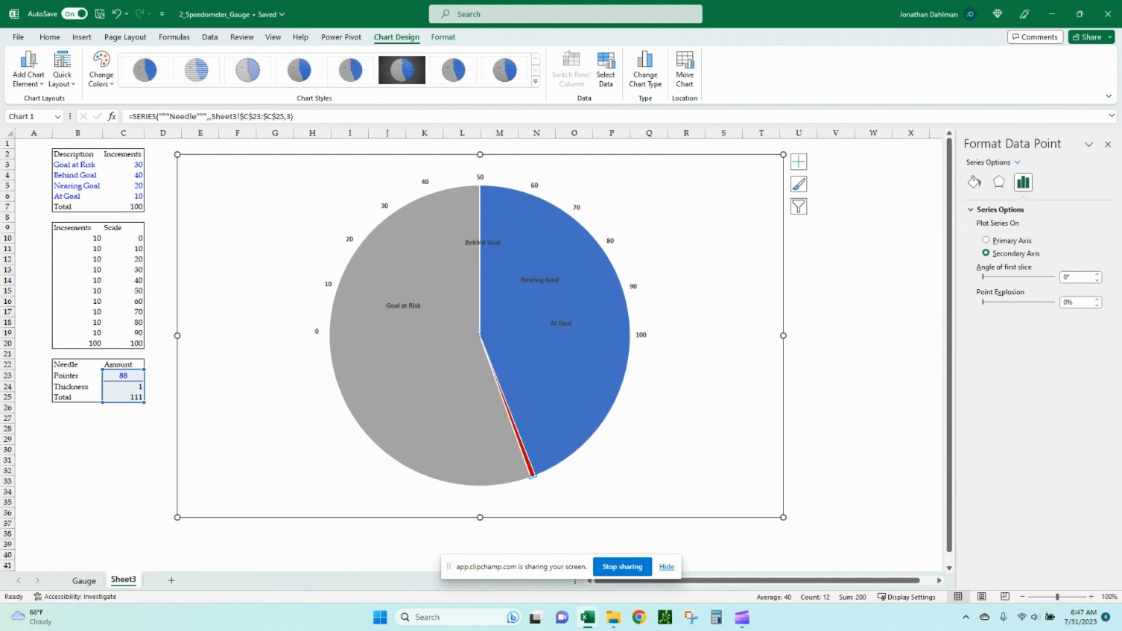
pyautogui.click(1067, 302)
pyautogui.hotkey('shift', 'Left')
pyautogui.write('5')
pyautogui.press('Tab')
pyautogui.click(1075, 277)
pyautogui.write('270')
pyautogui.press('Tab')
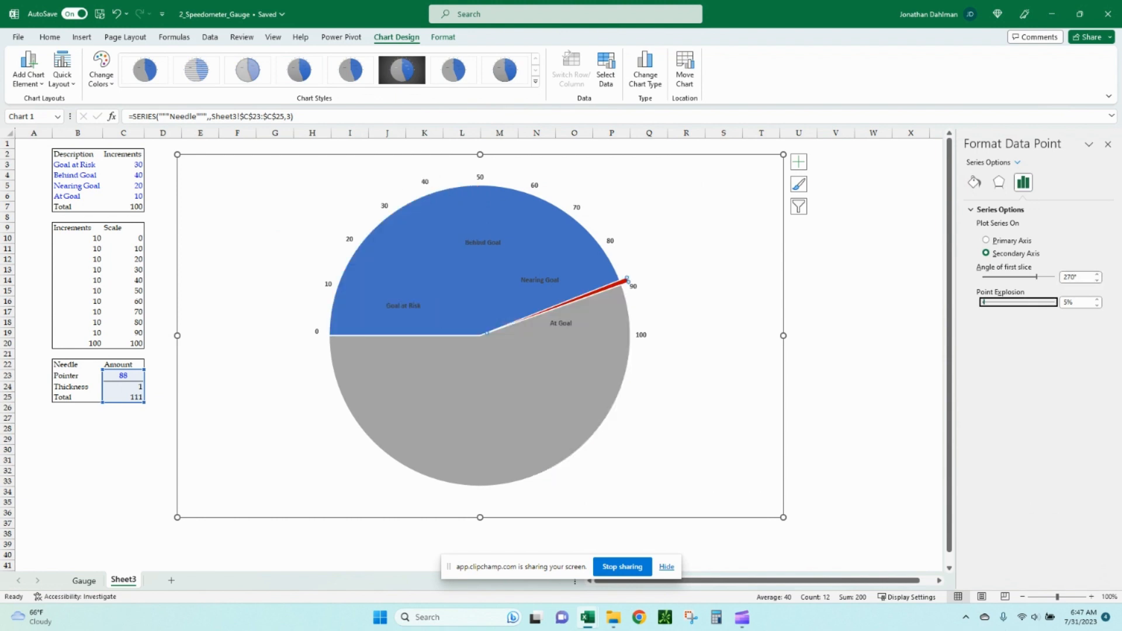
# Make the needle's Pointer slice invisible with a solid fill at 100% transparency.
pyautogui.click(458, 294)
pyautogui.click(974, 182)
pyautogui.click(1088, 327)
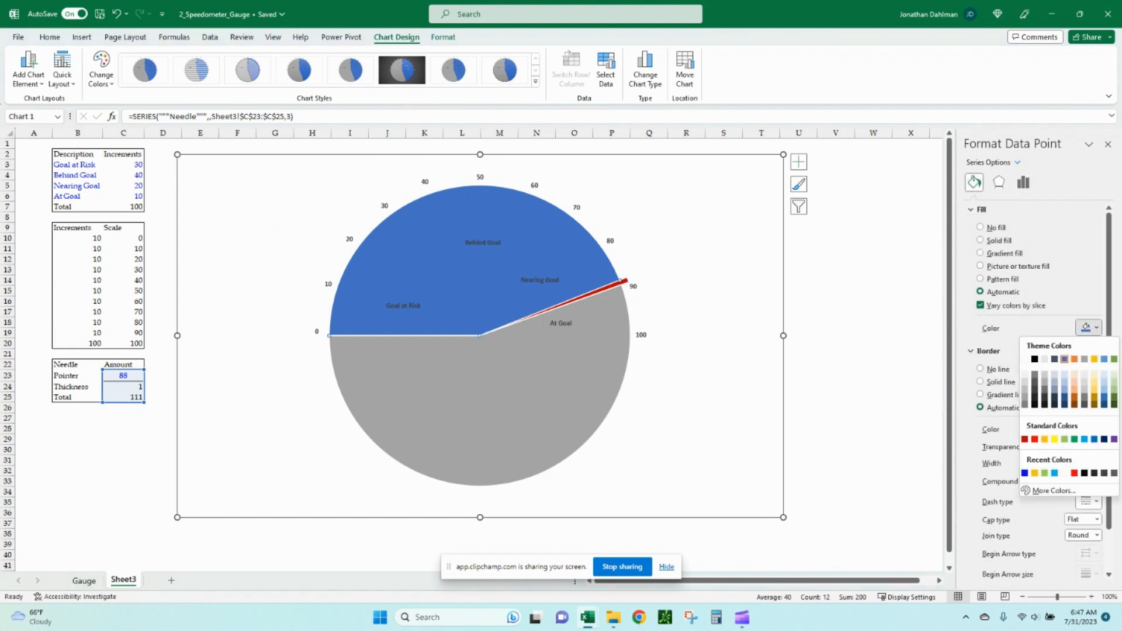
pyautogui.click(1024, 359)
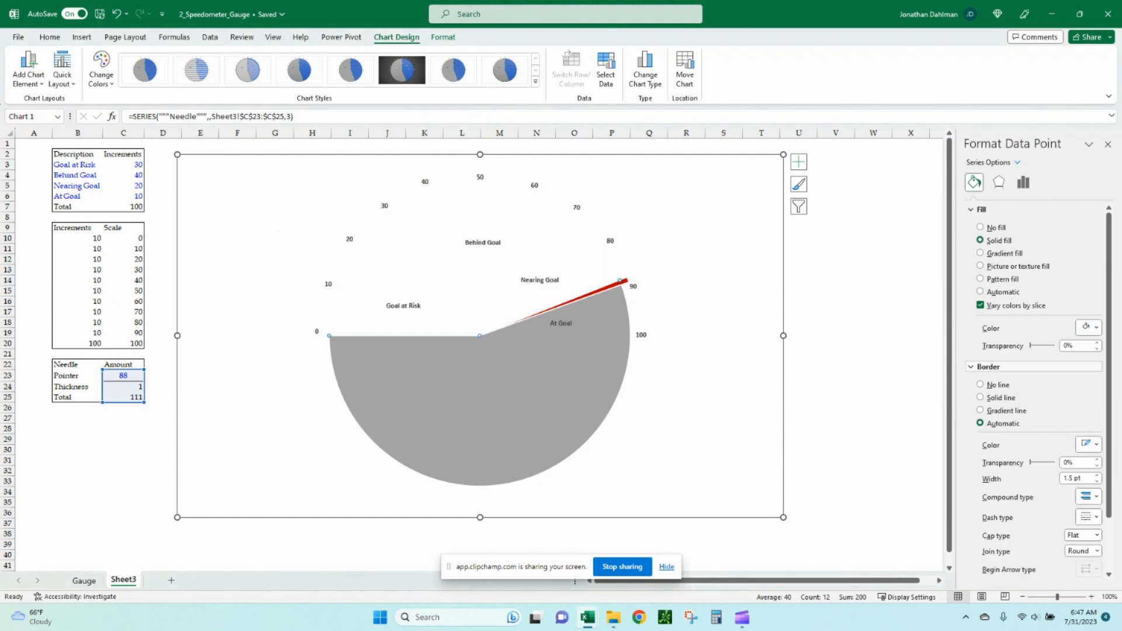
pyautogui.click(1073, 346)
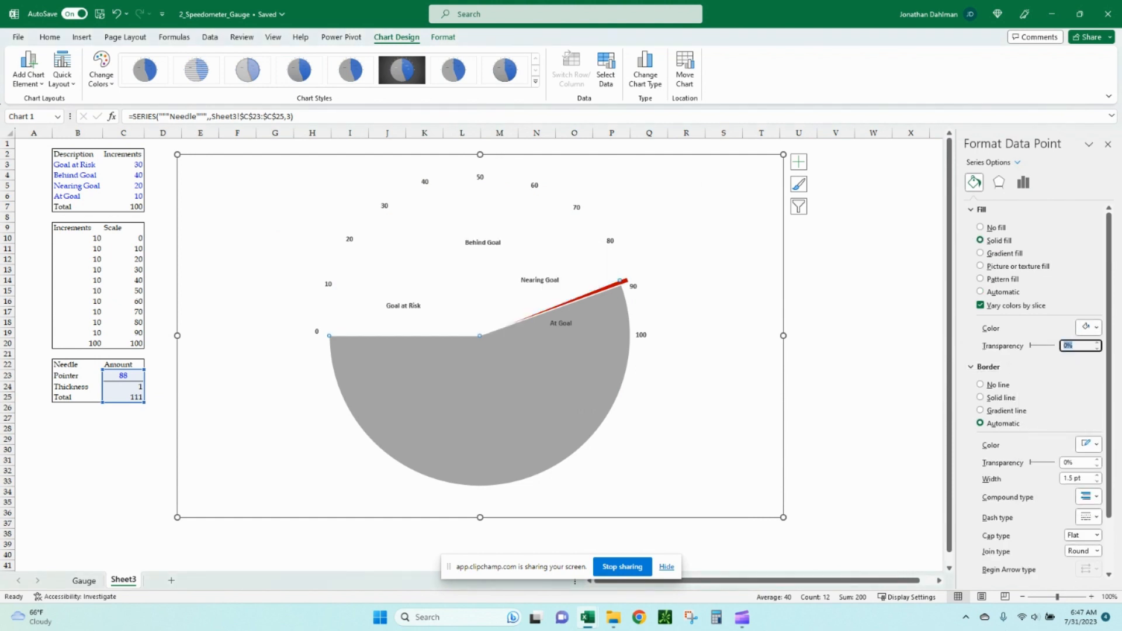
pyautogui.click(1064, 346)
pyautogui.write('10')
pyautogui.press('Return')
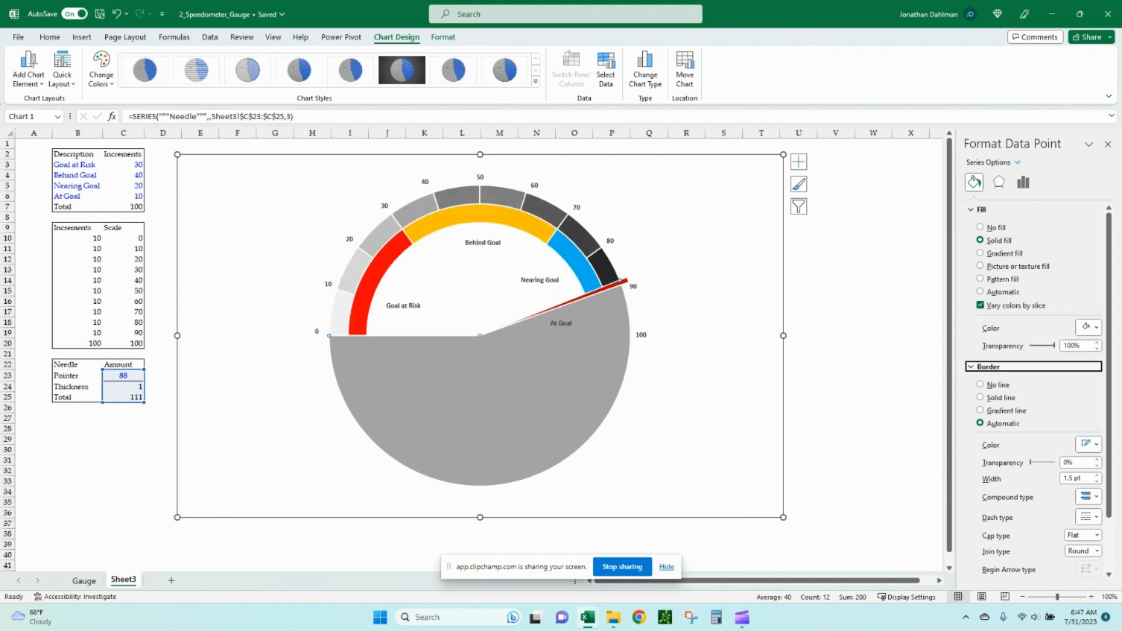
# Hide the large bottom slice of the needle pie with a solid fill at 100% transparency.
pyautogui.click(982, 292)
pyautogui.click(1089, 327)
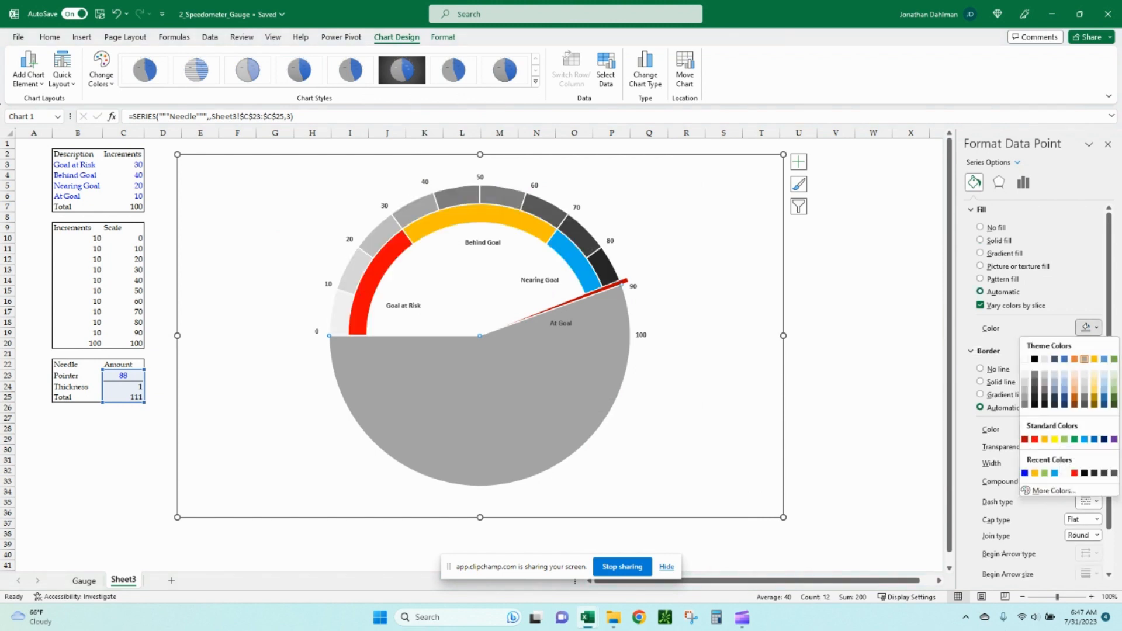
pyautogui.click(1024, 358)
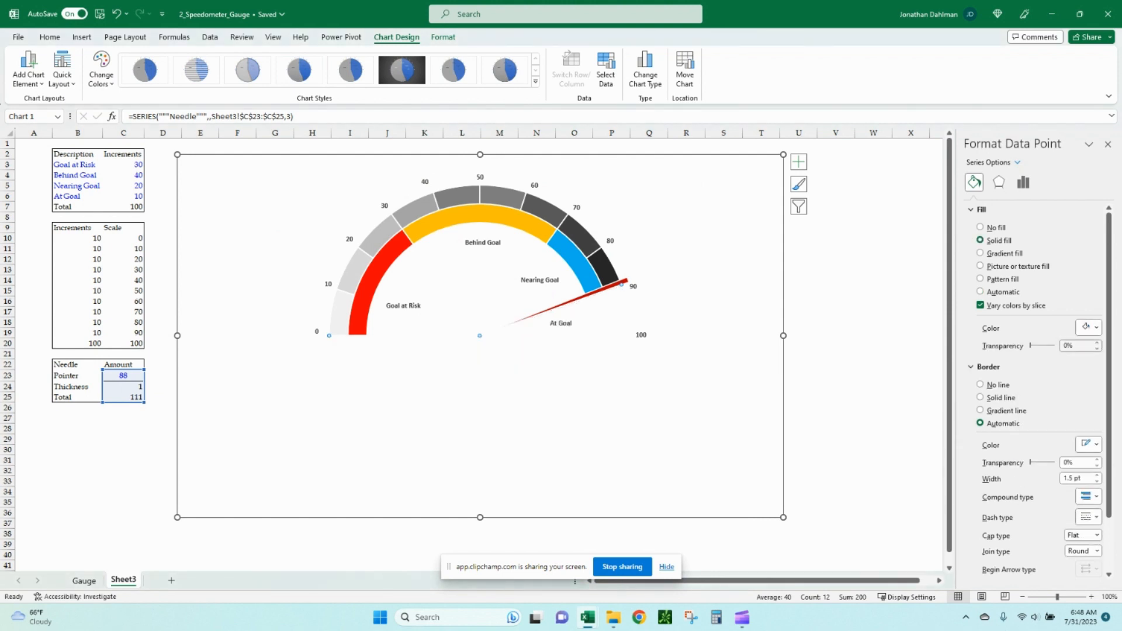
pyautogui.click(1064, 345)
pyautogui.write('10')
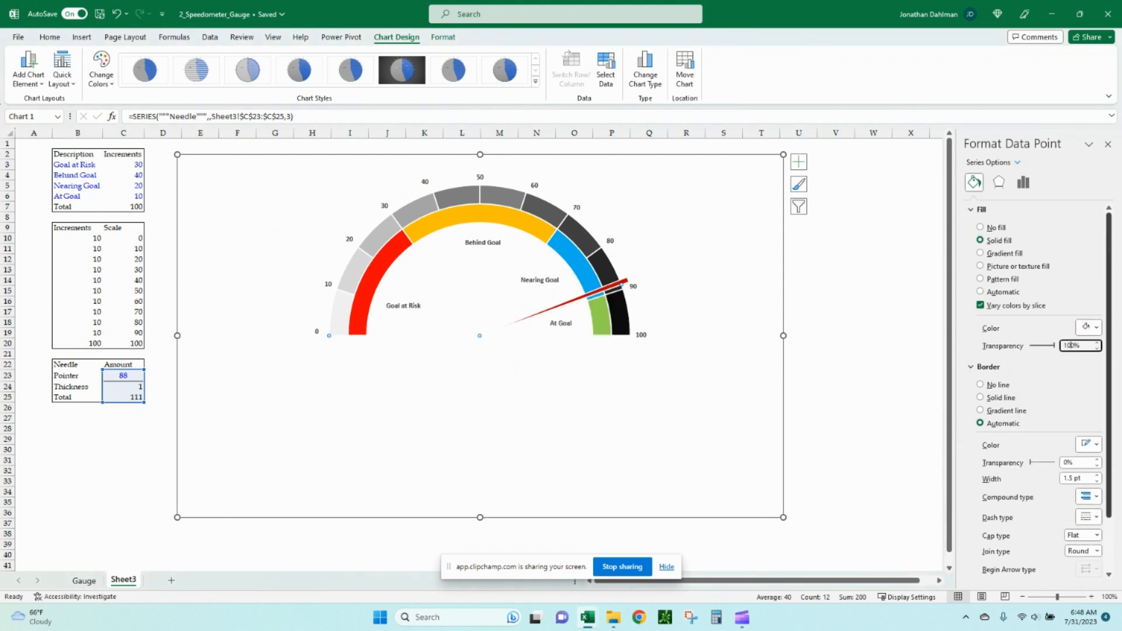
pyautogui.press('Tab')
pyautogui.click(713, 345)
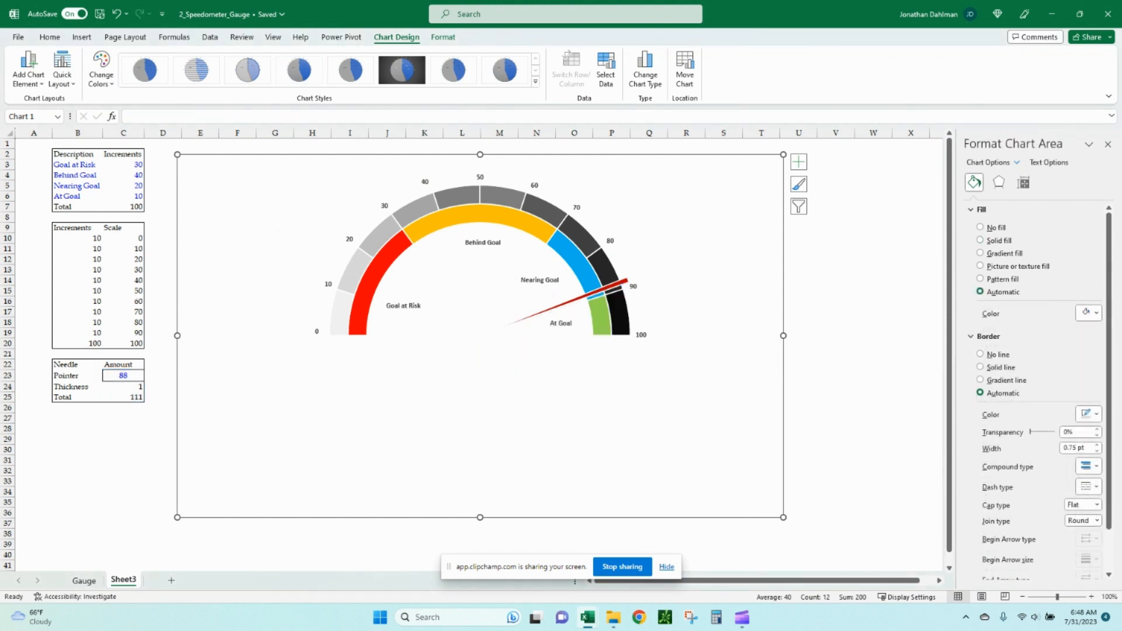
# Test the needle by setting the Pointer amount to 12, then 40, then 100.
pyautogui.click(83, 581)
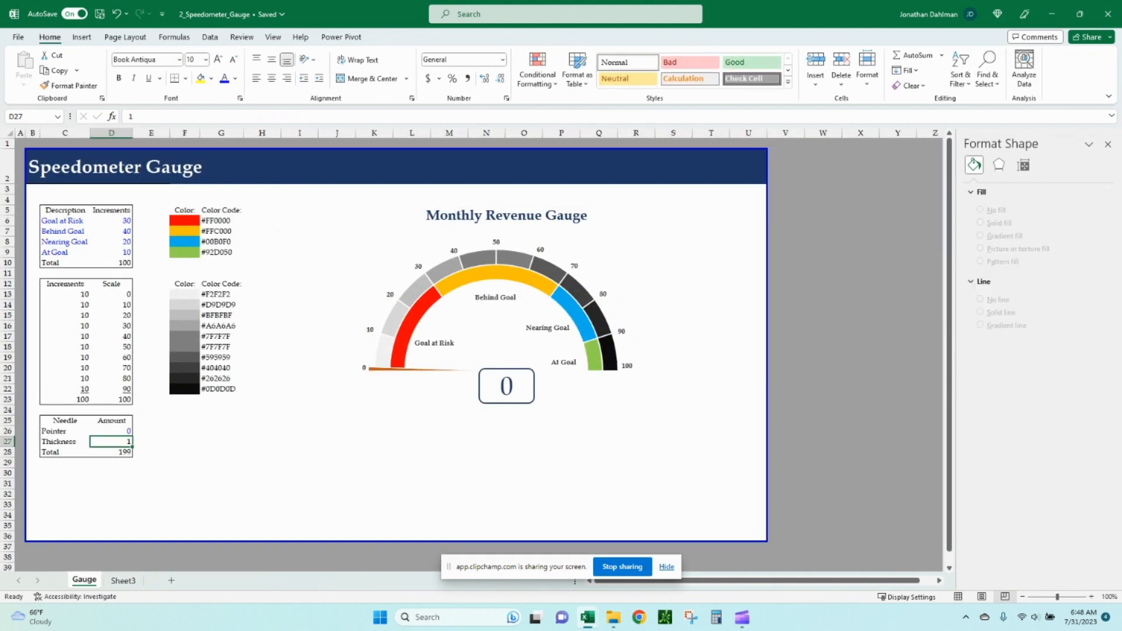
pyautogui.click(123, 580)
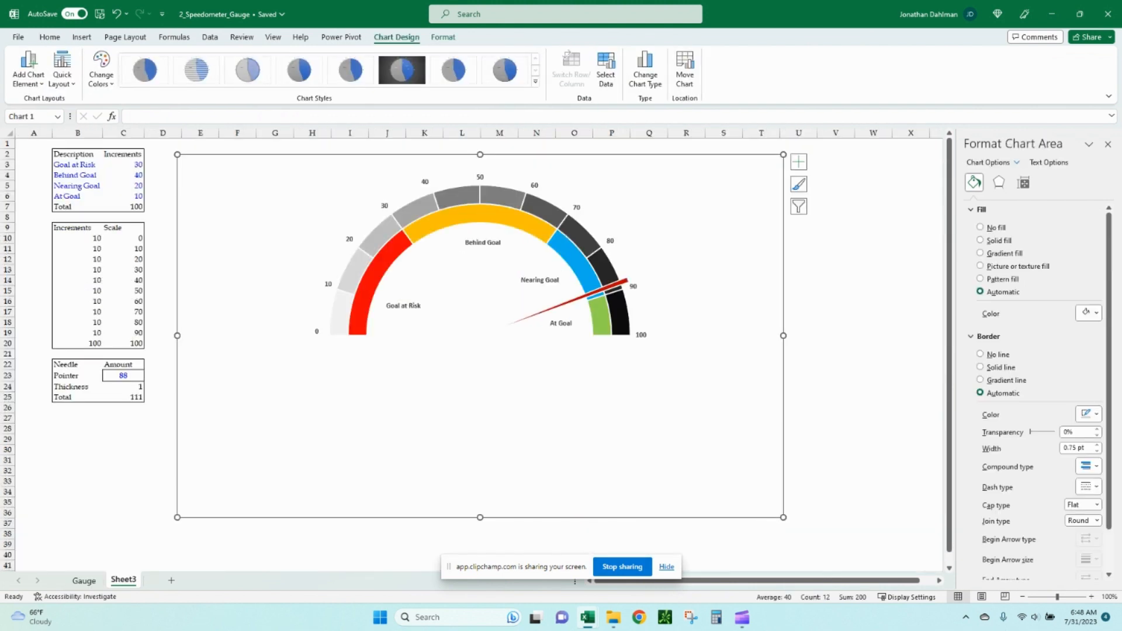
pyautogui.click(122, 376)
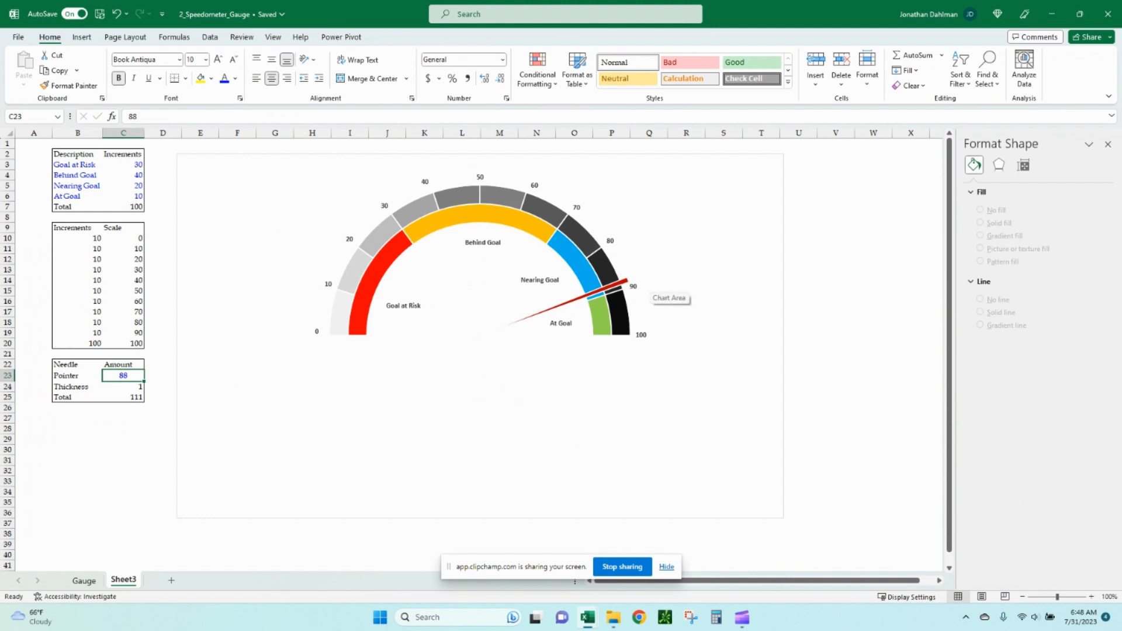
pyautogui.write('12')
pyautogui.press('Return')
pyautogui.press('Up')
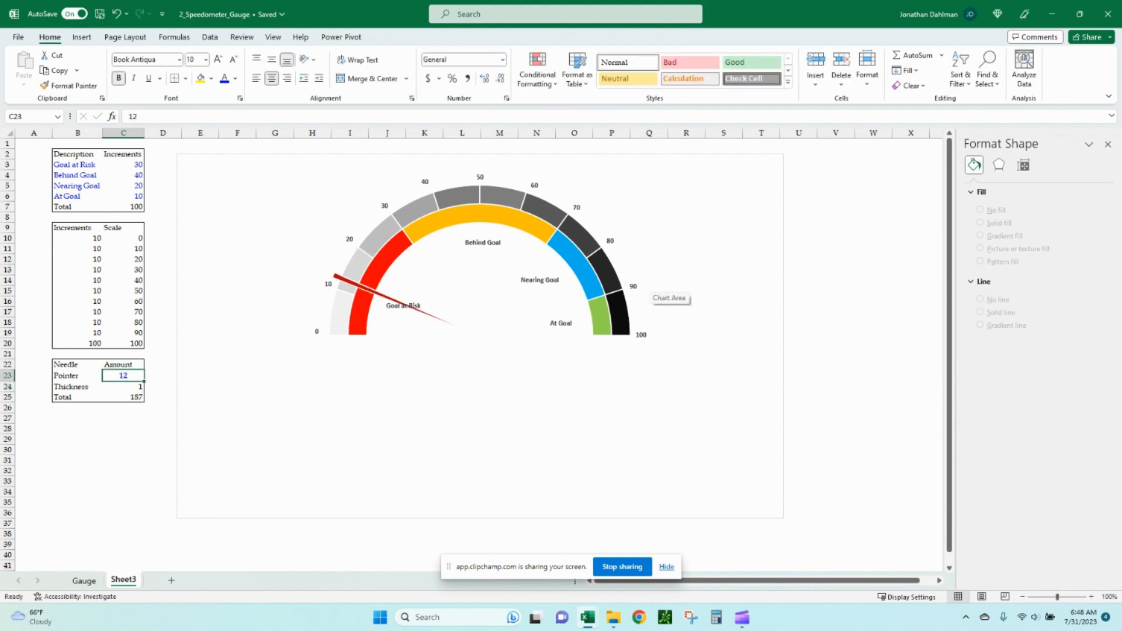
pyautogui.write('40')
pyautogui.press('Return')
pyautogui.press('Up')
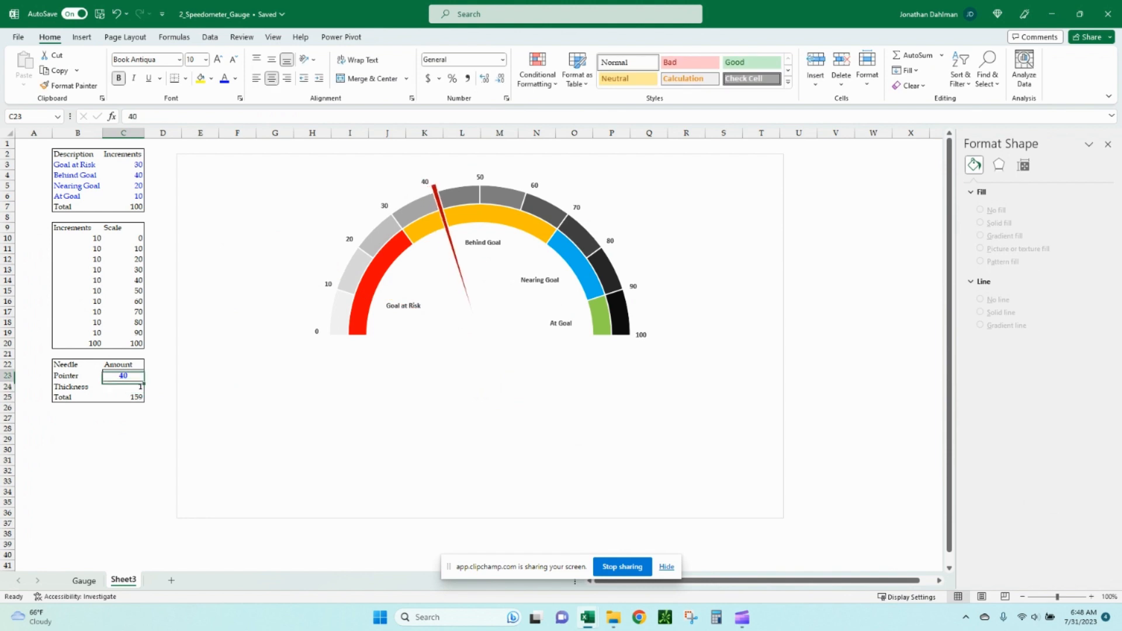
pyautogui.write('100')
pyautogui.press('Return')
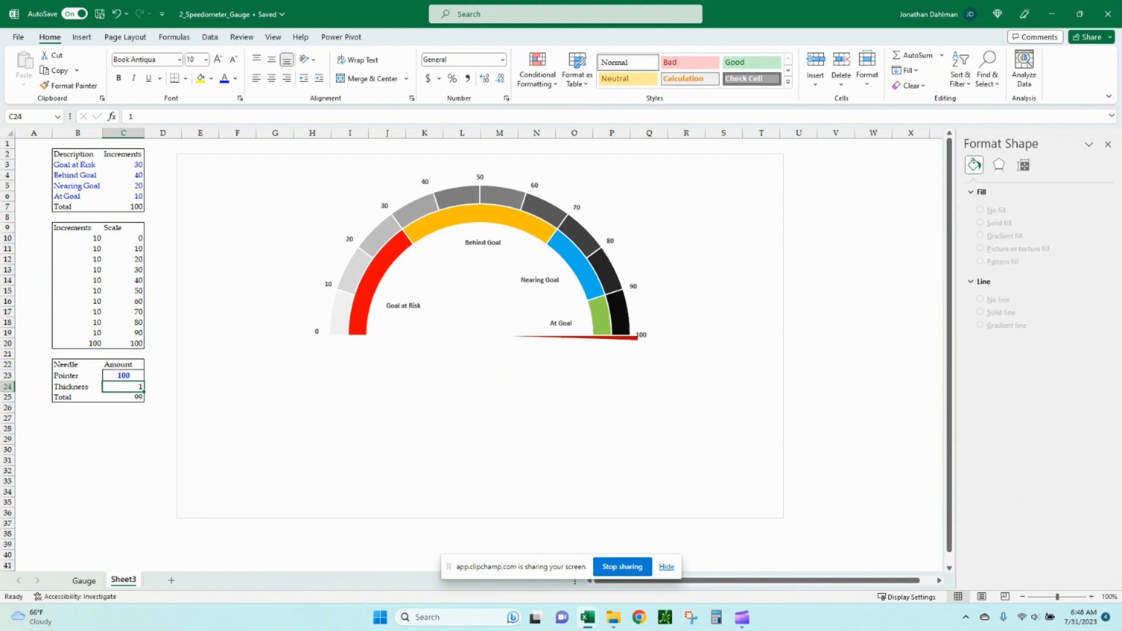
# Draw a text box below the gauge and link it to the Pointer cell C23 with a formula.
pyautogui.click(82, 38)
pyautogui.click(920, 70)
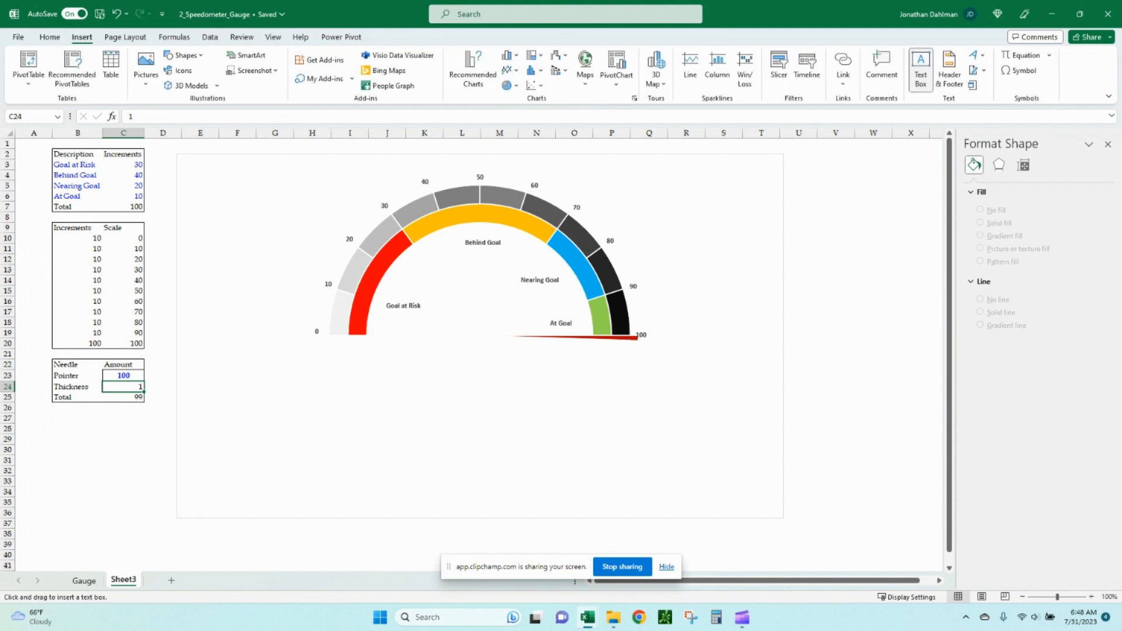
pyautogui.moveTo(430, 336); pyautogui.dragTo(526, 396)
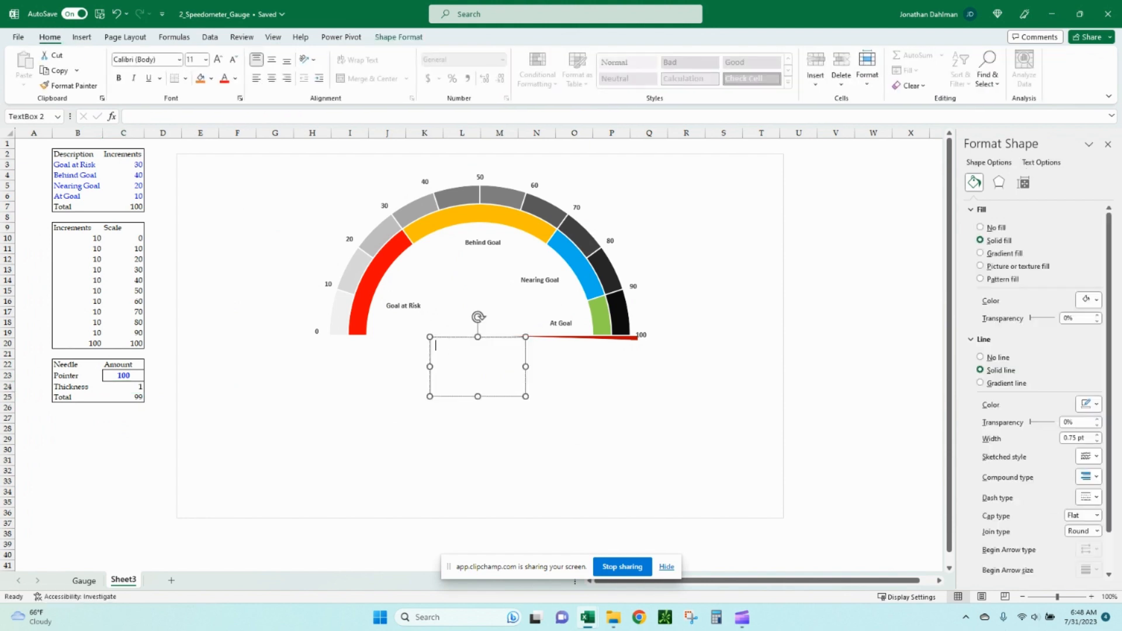
pyautogui.click(129, 116)
pyautogui.write('=')
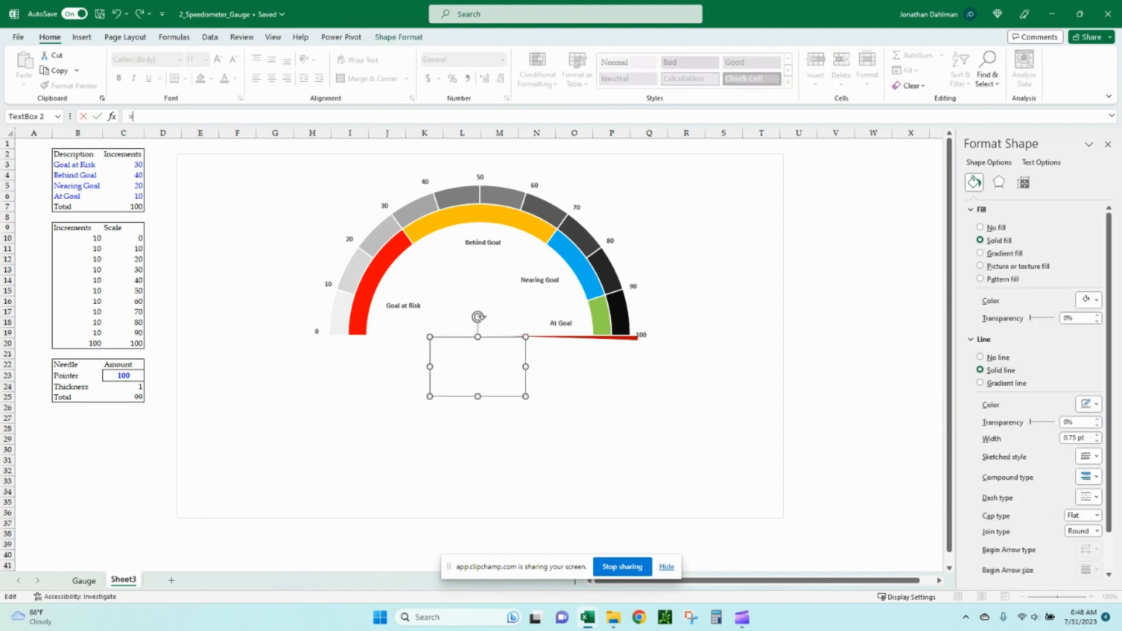
pyautogui.click(123, 375)
pyautogui.press('Return')
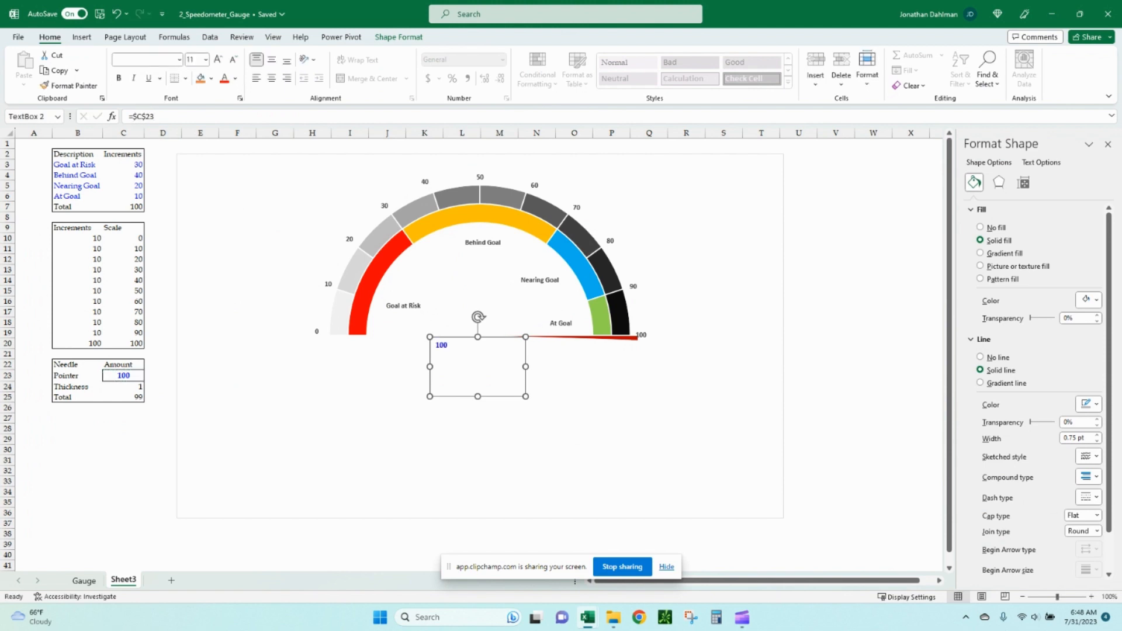
# Set the Pointer amount to 42.
pyautogui.click(123, 376)
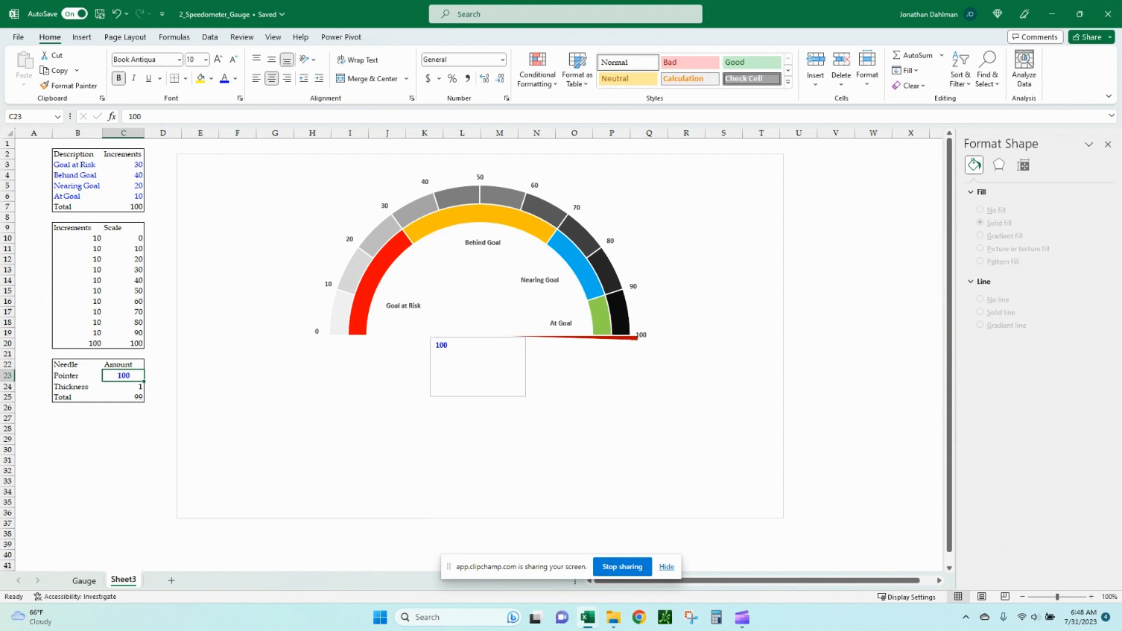
pyautogui.write('42')
pyautogui.press('Return')
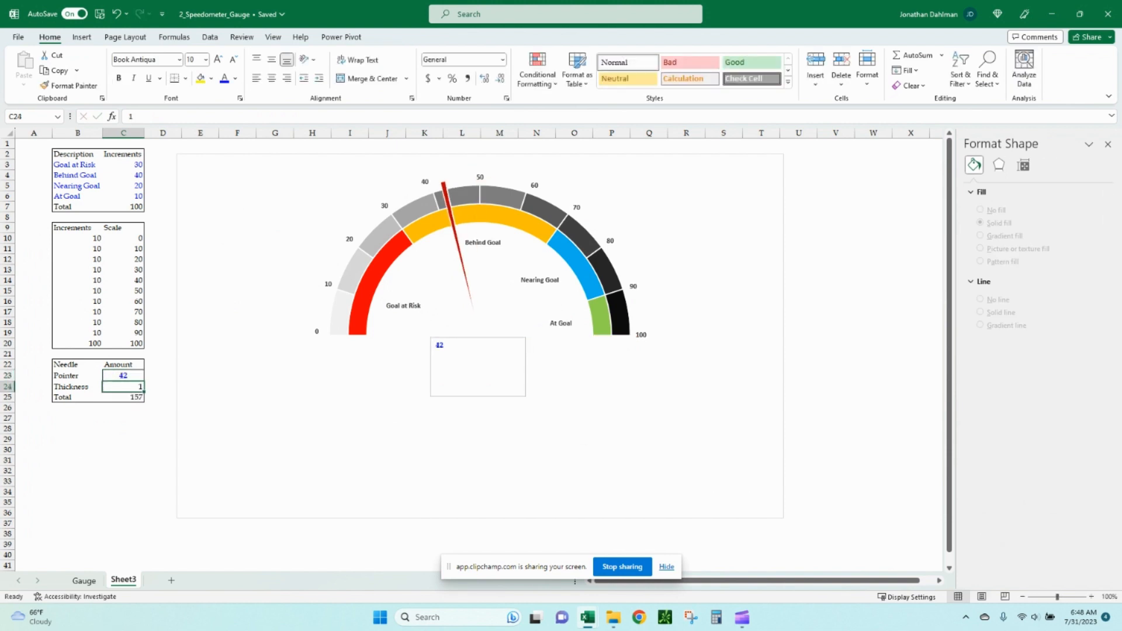
# Format the linked text box's number at 32 pt, centred horizontally and vertically, with a dark font colour.
pyautogui.click(477, 367)
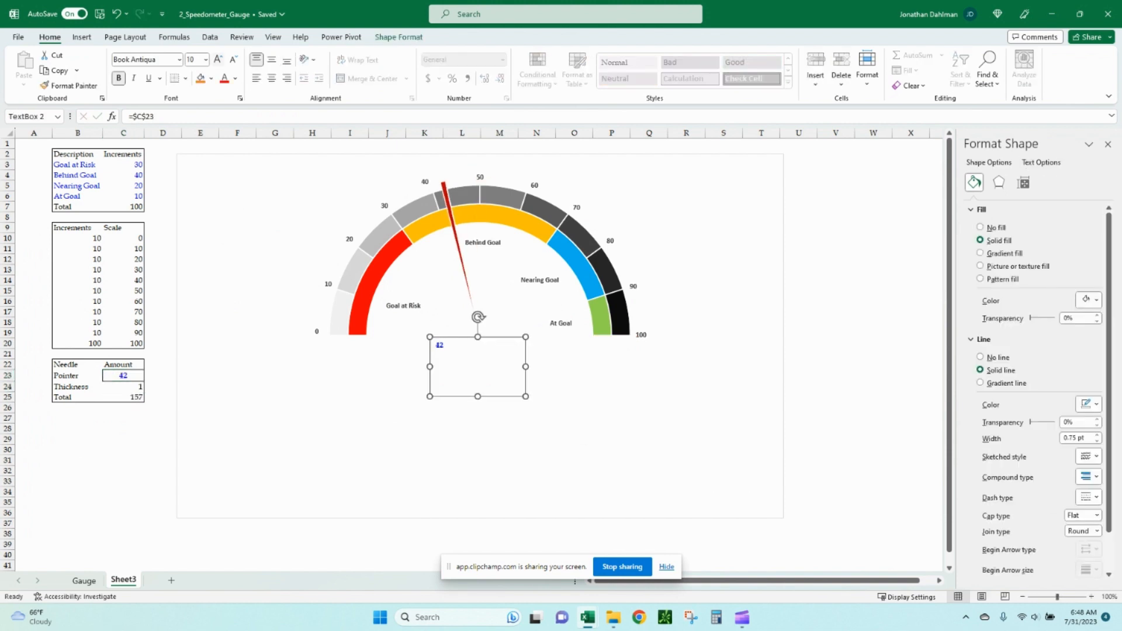
pyautogui.click(218, 59)
pyautogui.click(218, 59)
pyautogui.click(218, 59)
pyautogui.click(218, 59)
pyautogui.click(218, 59)
pyautogui.click(218, 59)
pyautogui.click(218, 59)
pyautogui.click(218, 59)
pyautogui.click(218, 59)
pyautogui.click(271, 59)
pyautogui.click(271, 78)
pyautogui.click(235, 78)
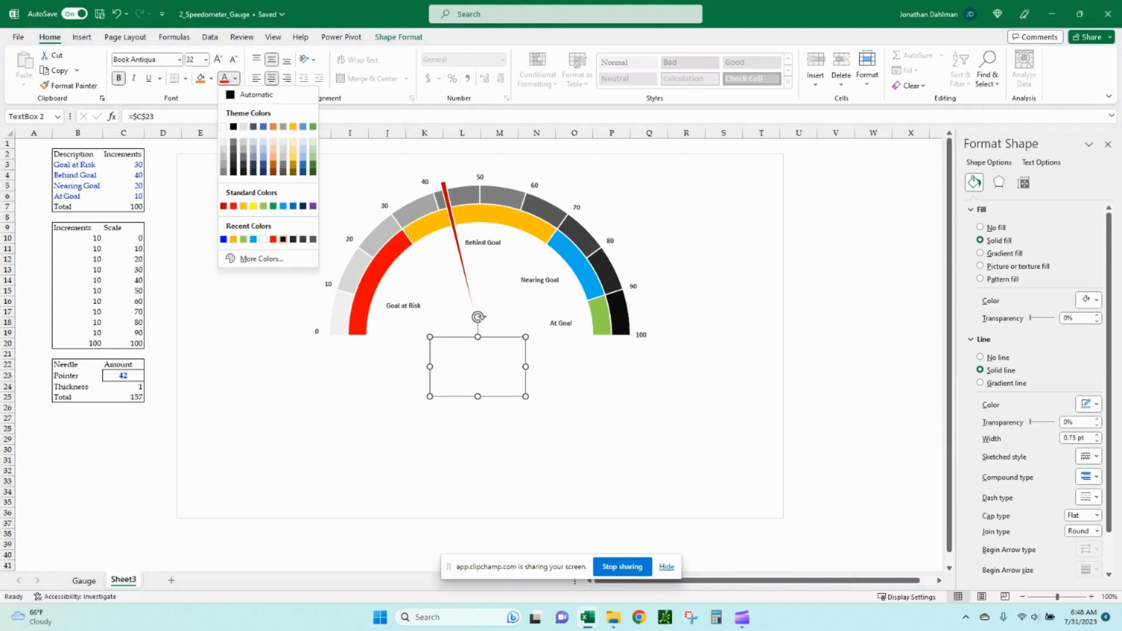
pyautogui.click(283, 240)
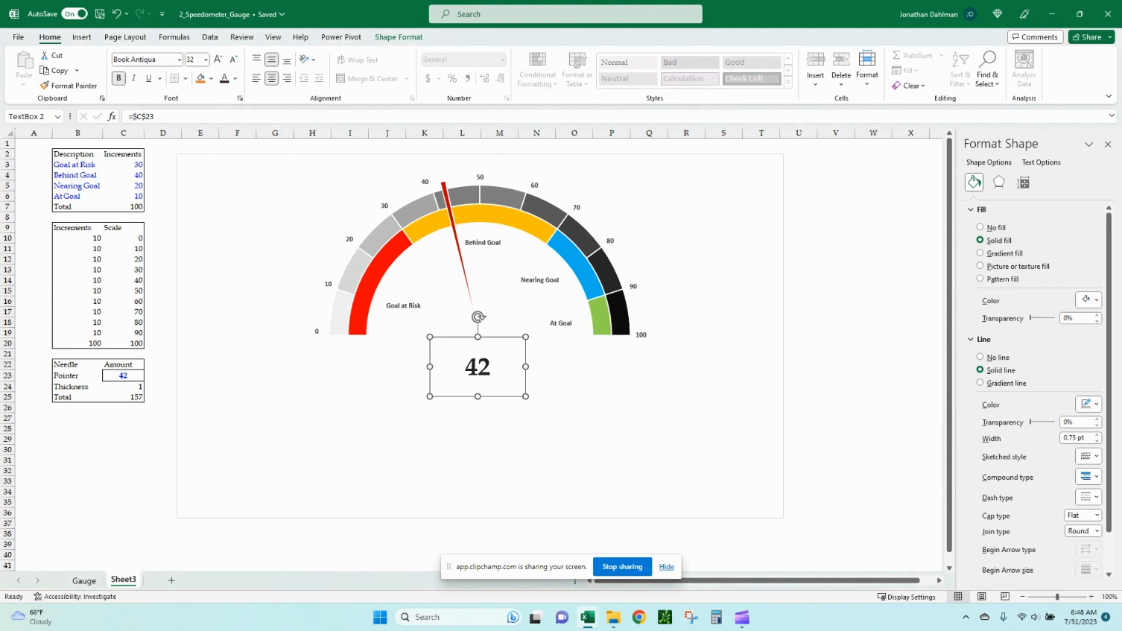
# Move the value text box up so it sits directly under the needle's hub.
pyautogui.click(585, 421)
pyautogui.moveTo(477, 367); pyautogui.dragTo(475, 349)
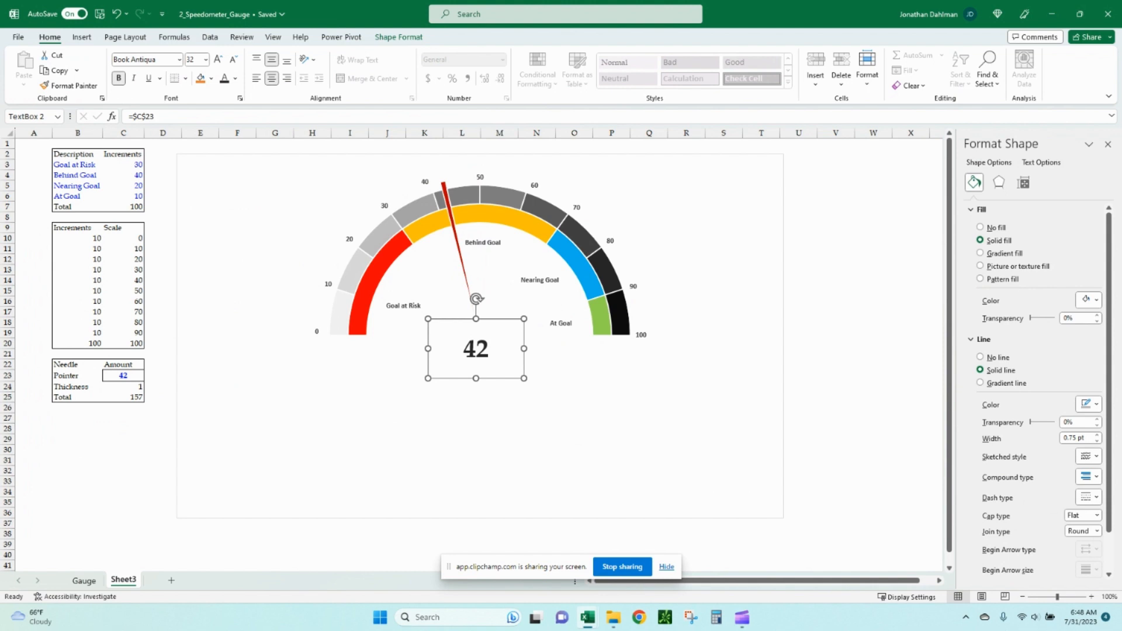
pyautogui.click(399, 37)
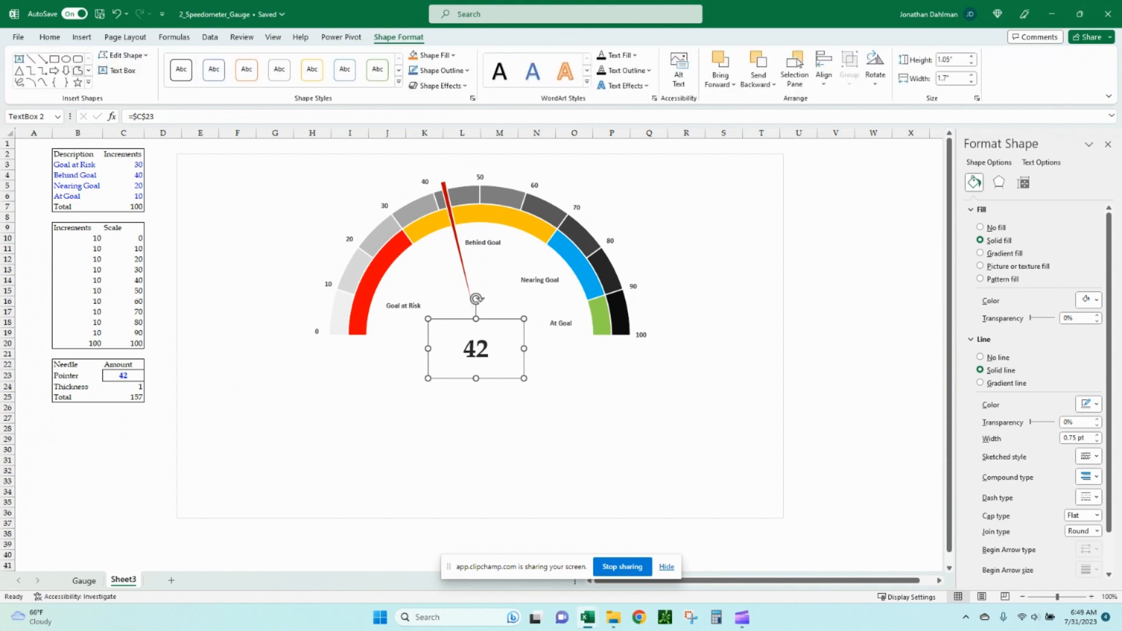
pyautogui.click(78, 59)
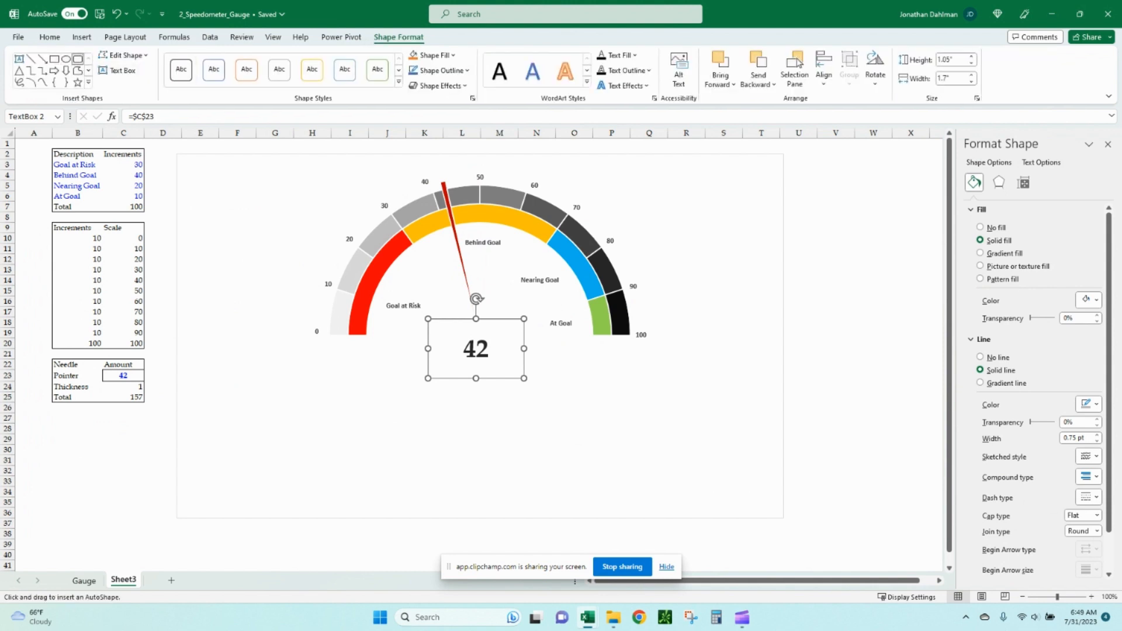
pyautogui.press('Escape')
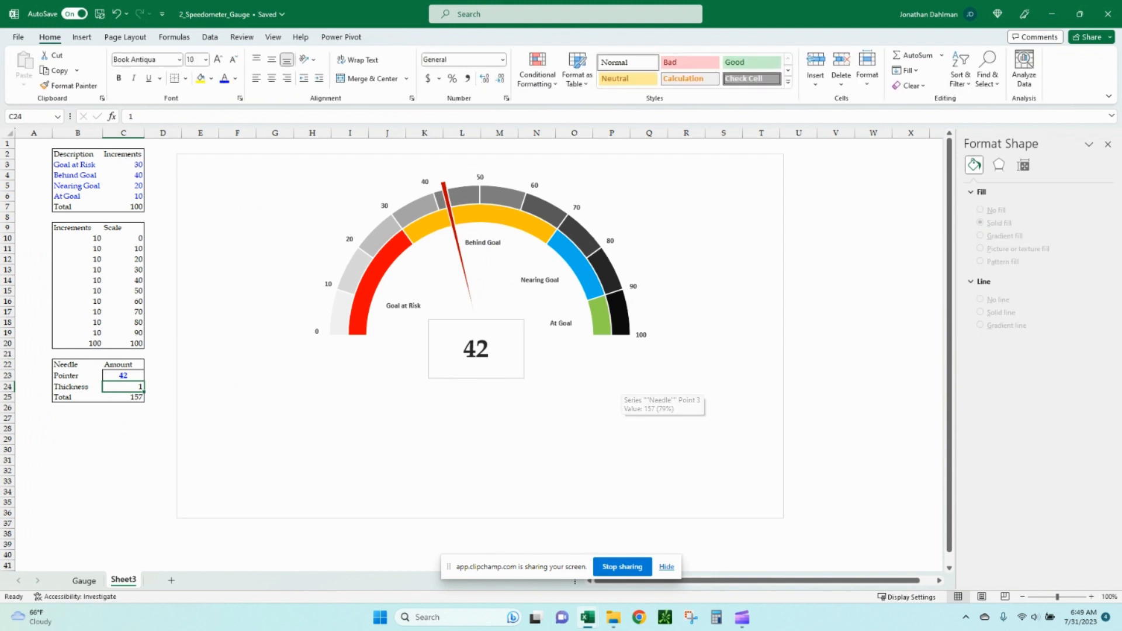
pyautogui.click(84, 580)
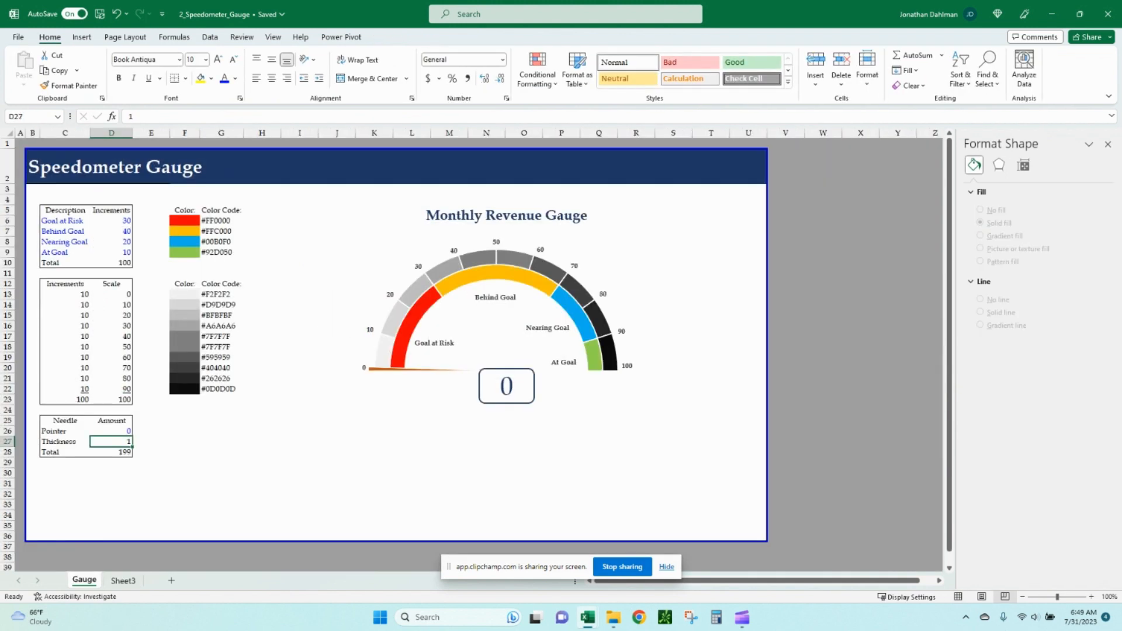